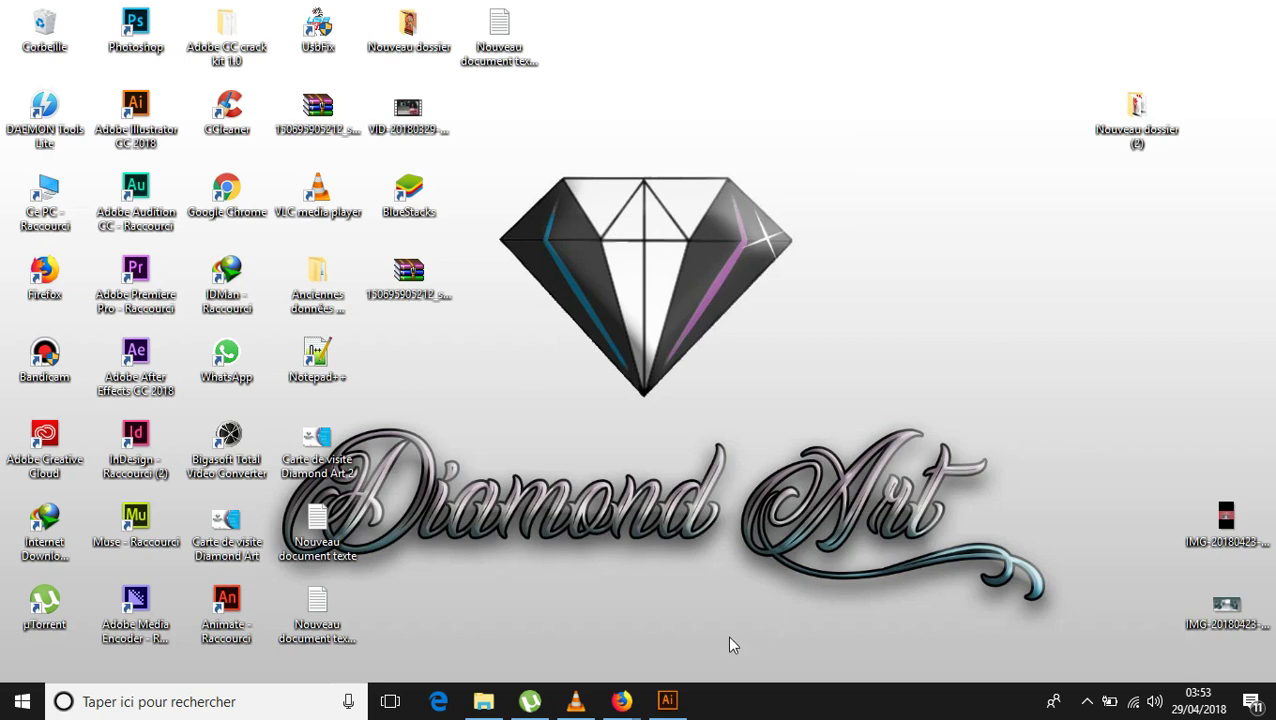
- Place a letter A on the artboard with the Type tool and select it
left_click(672, 697)
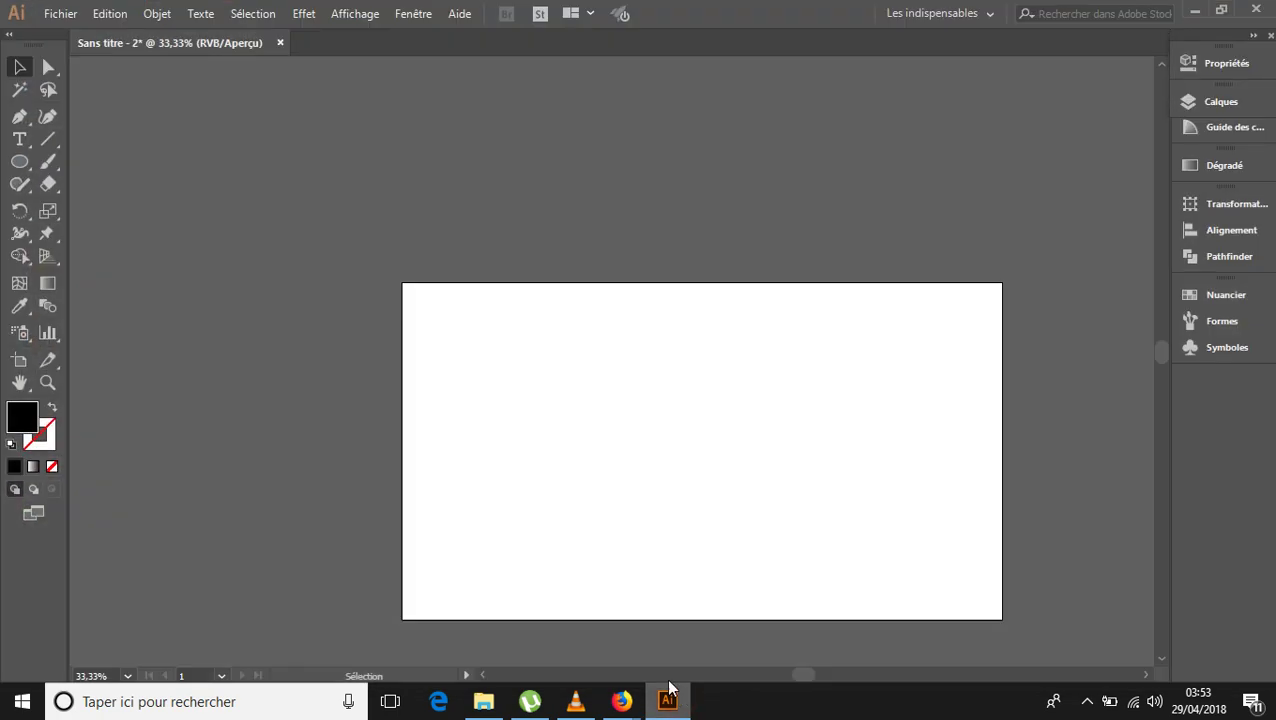
scroll(639, 474, "down", 1)
scroll(641, 472, "down", 2)
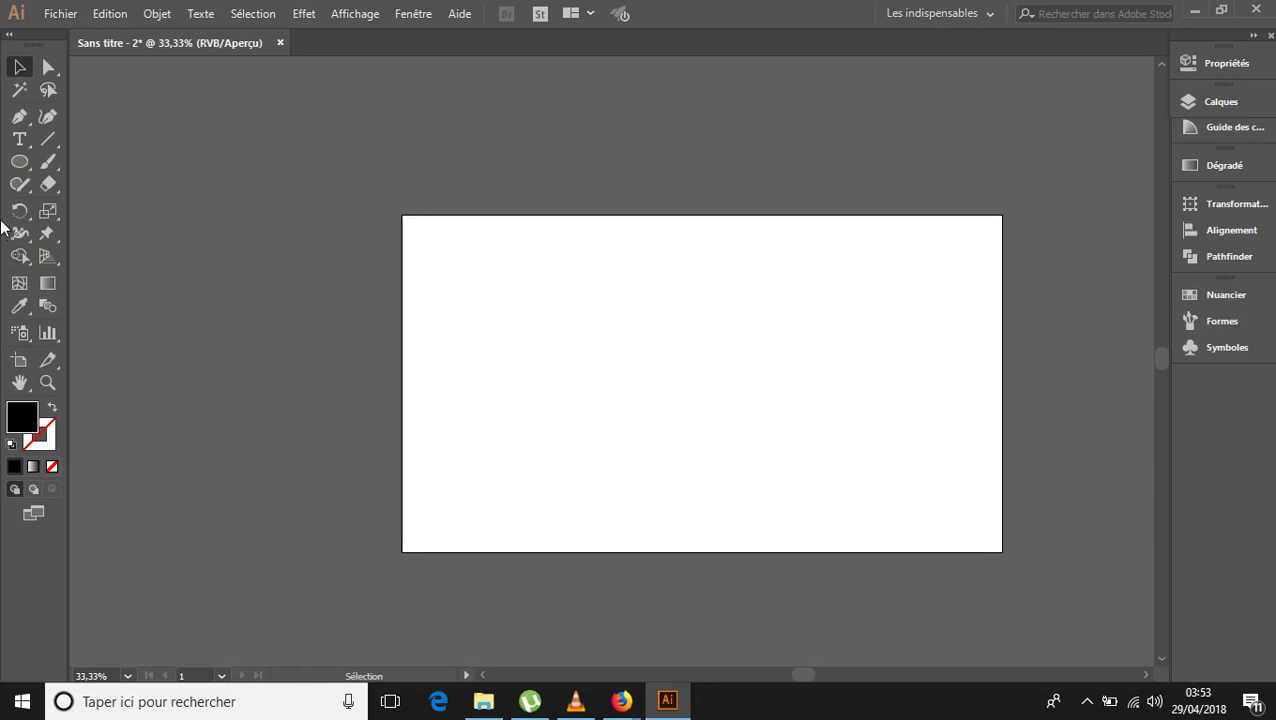
left_click(19, 139)
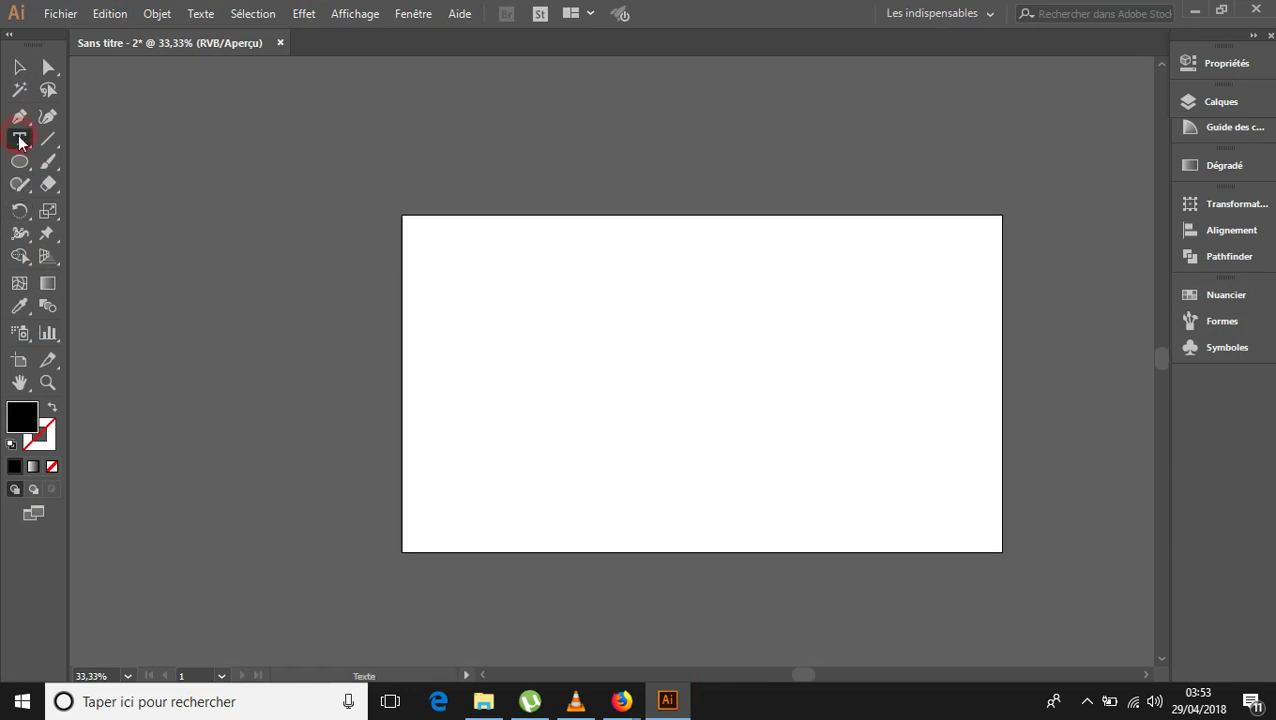
left_click(581, 375)
key("BackSpace")
type("A")
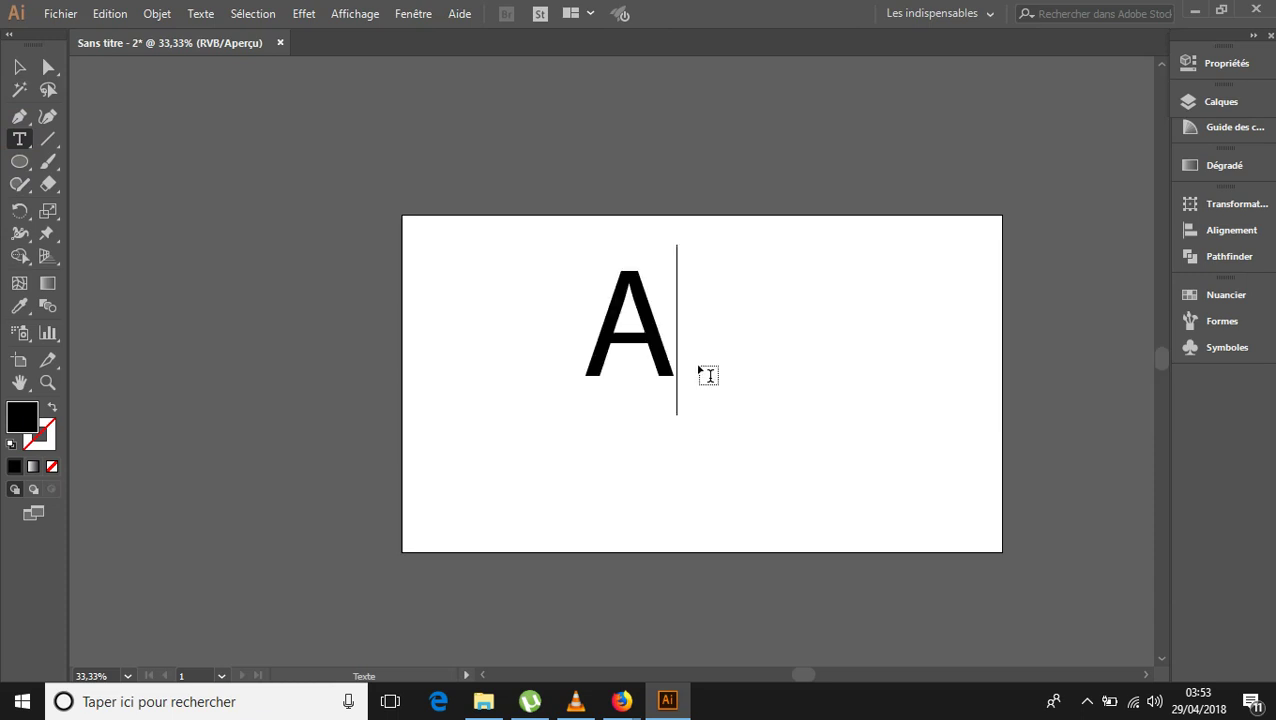
left_click_drag(666, 348, 515, 347)
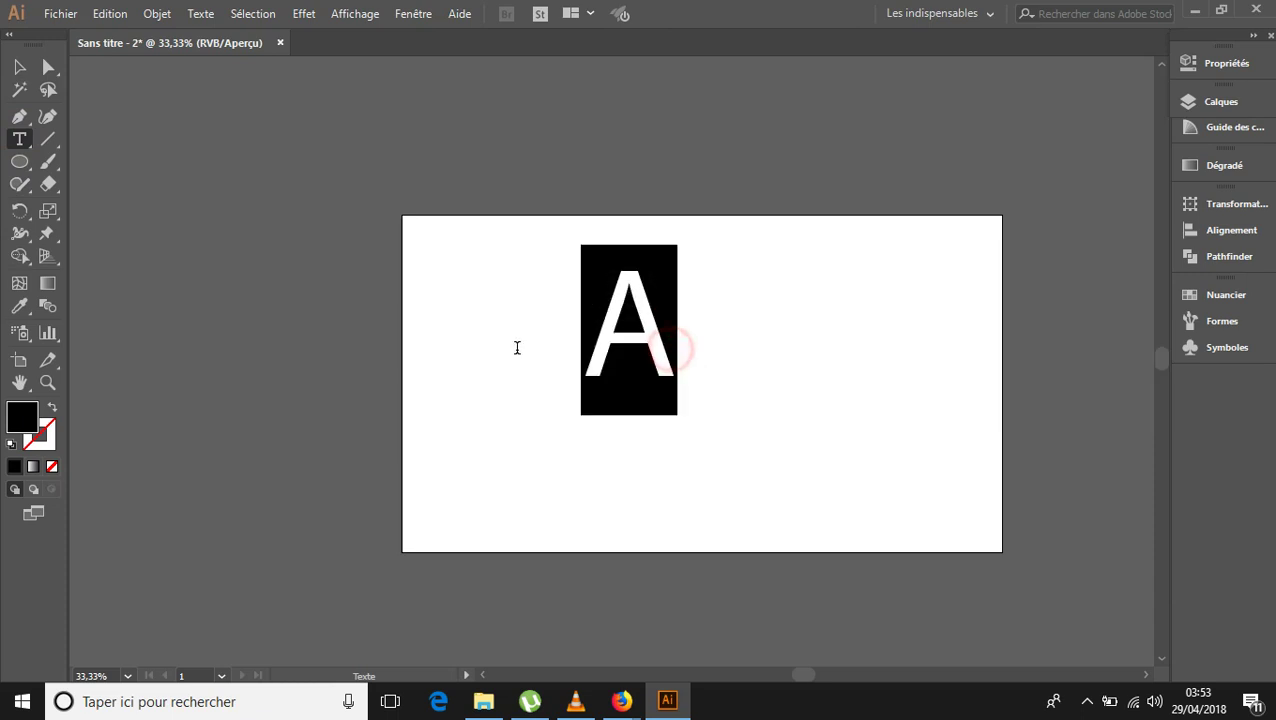
- Apply The Avengers font to the A from the Properties panel
left_click(1220, 63)
left_click(1102, 405)
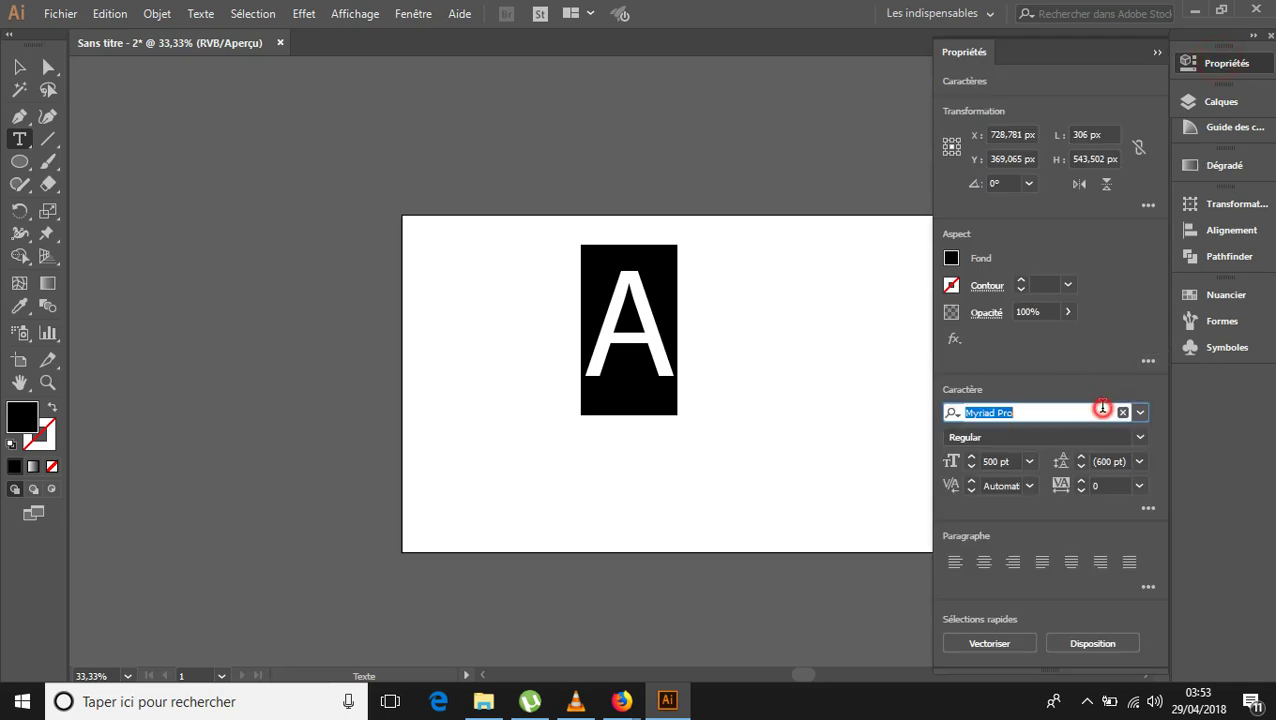
type("Av")
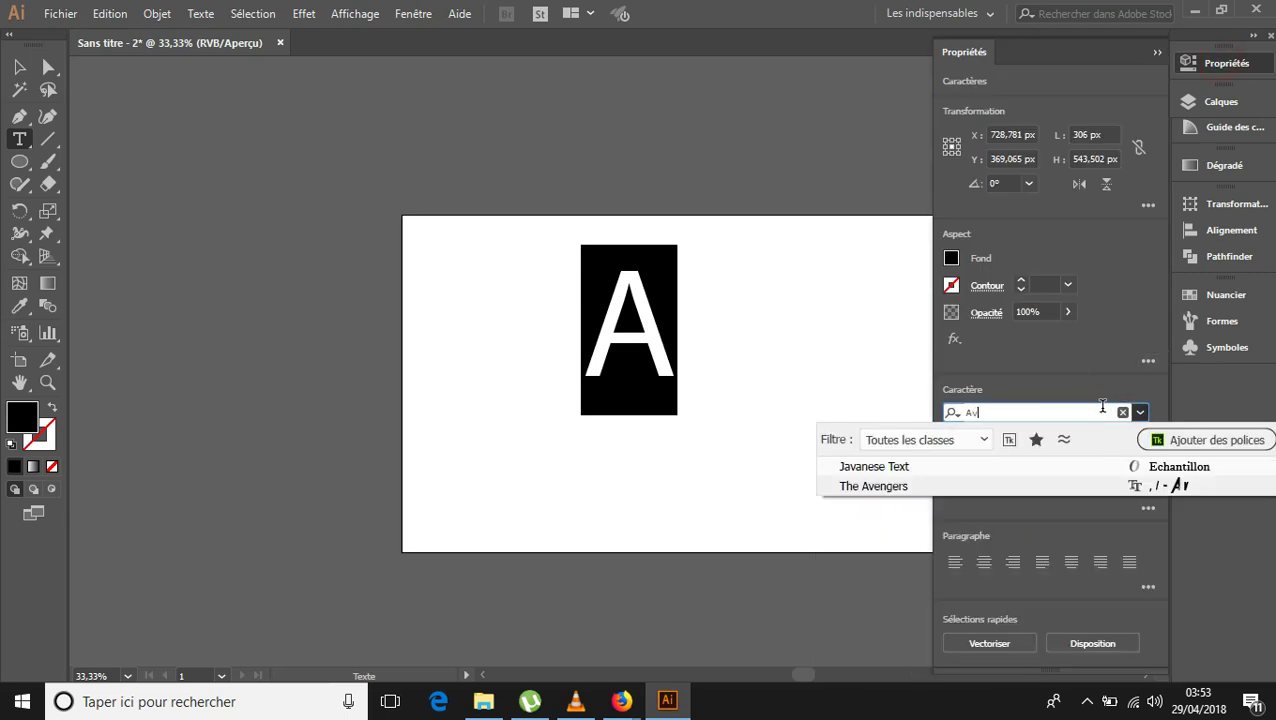
left_click(983, 488)
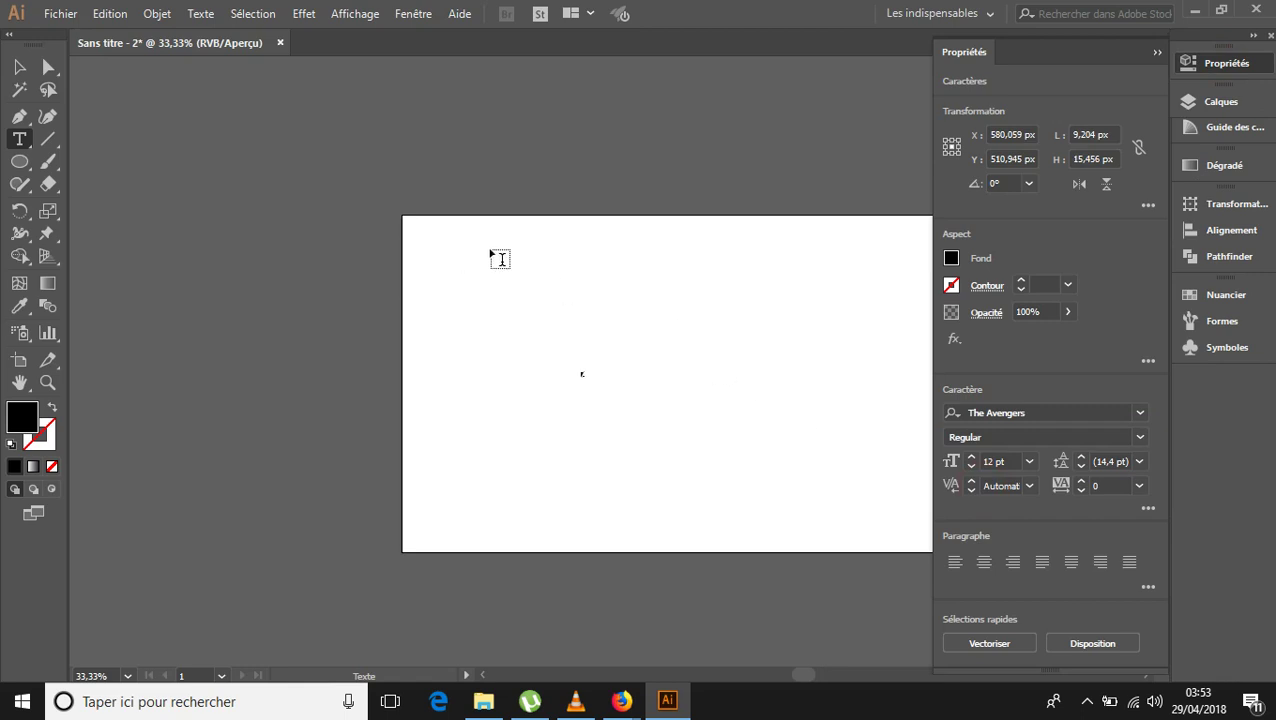
left_click(668, 310)
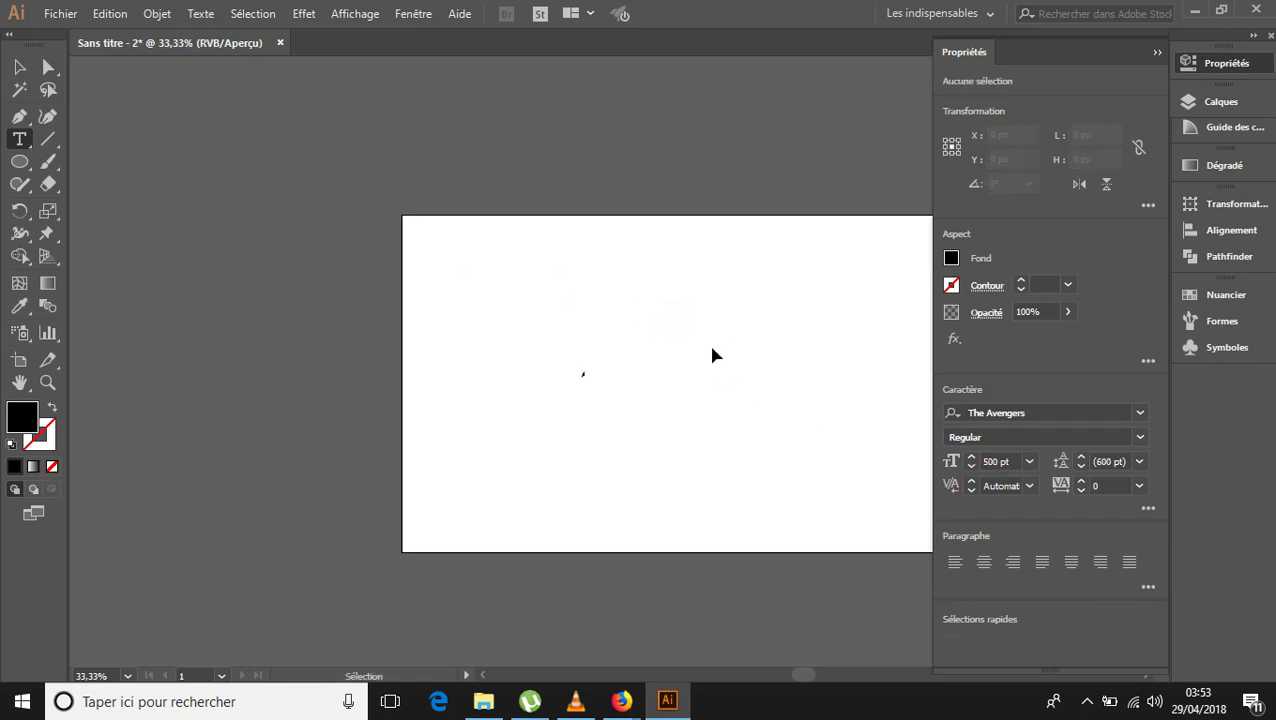
- Undo the text changes and type a fresh letter A, selecting it
key("ctrl+a")
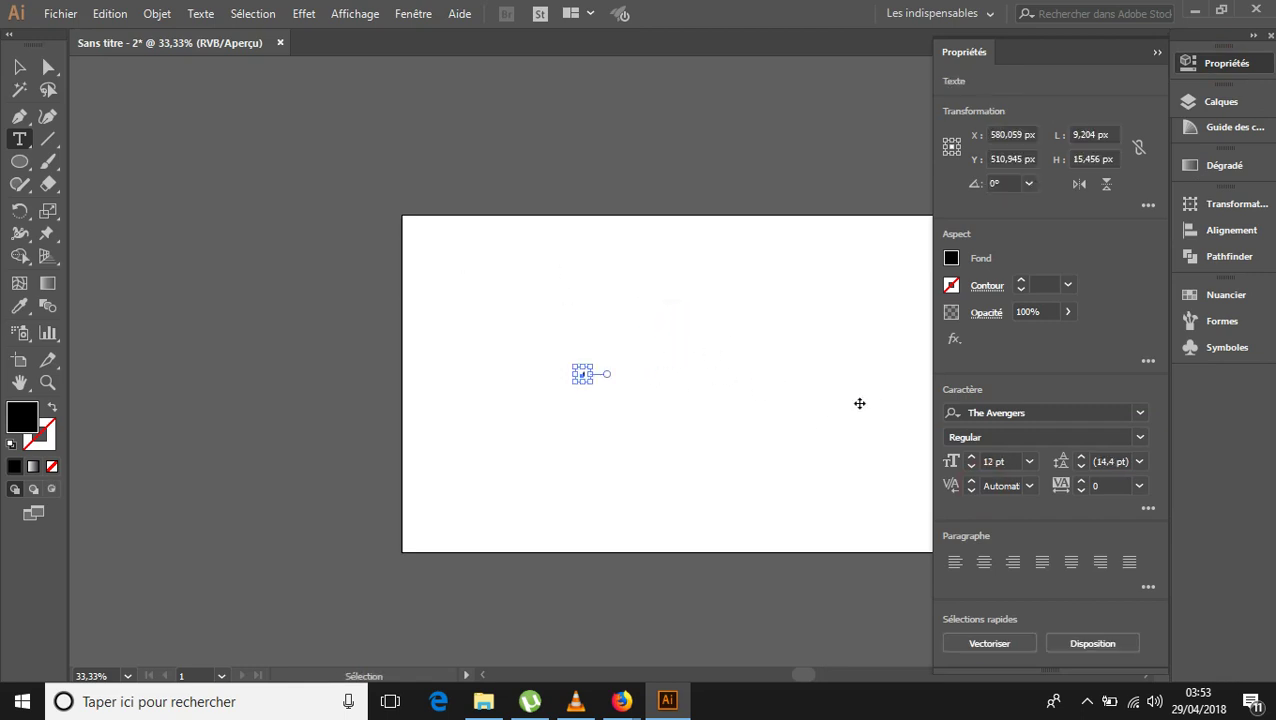
key("ctrl+z")
key("ctrl+z")
left_click(584, 339)
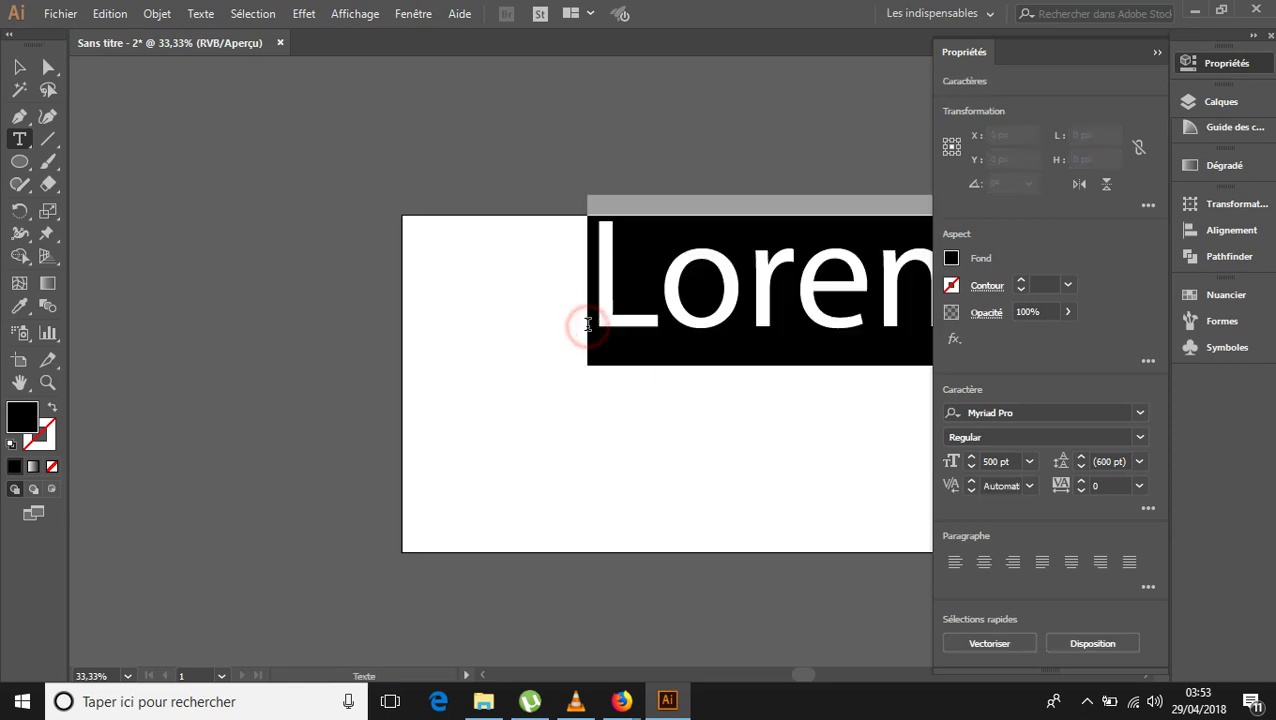
left_click(586, 326)
key("BackSpace")
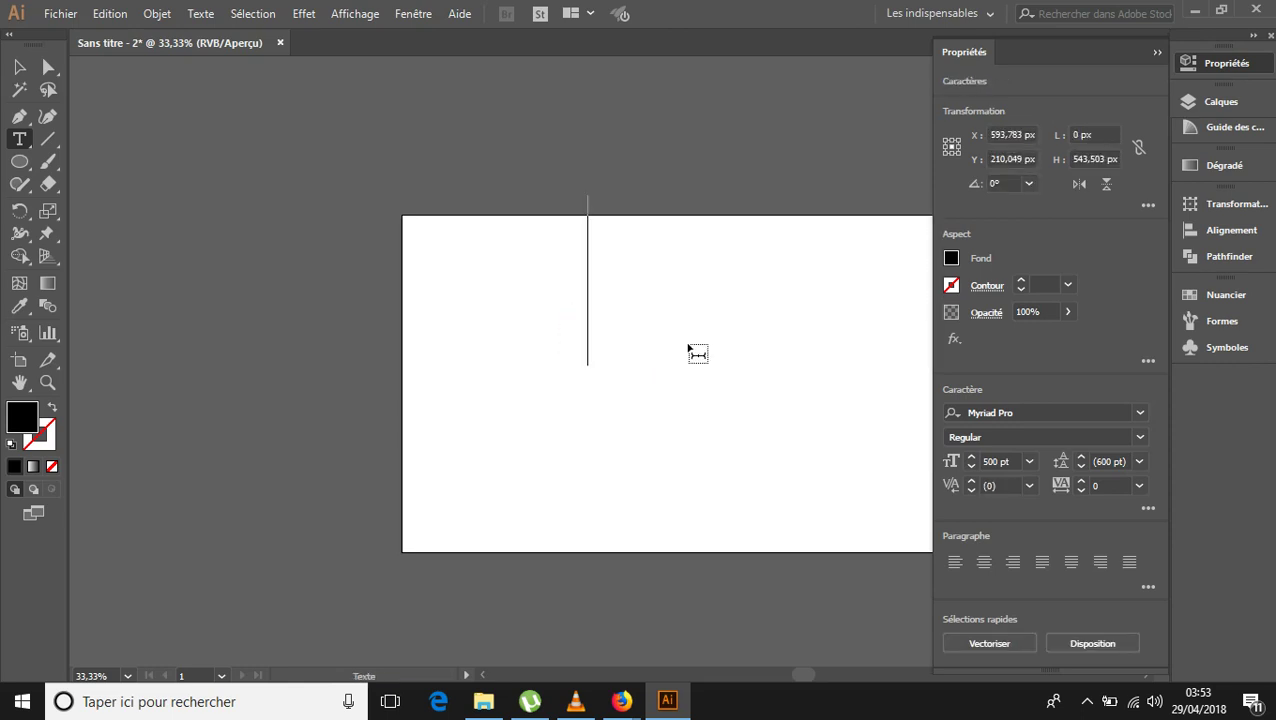
type("A")
left_click_drag(662, 292, 588, 305)
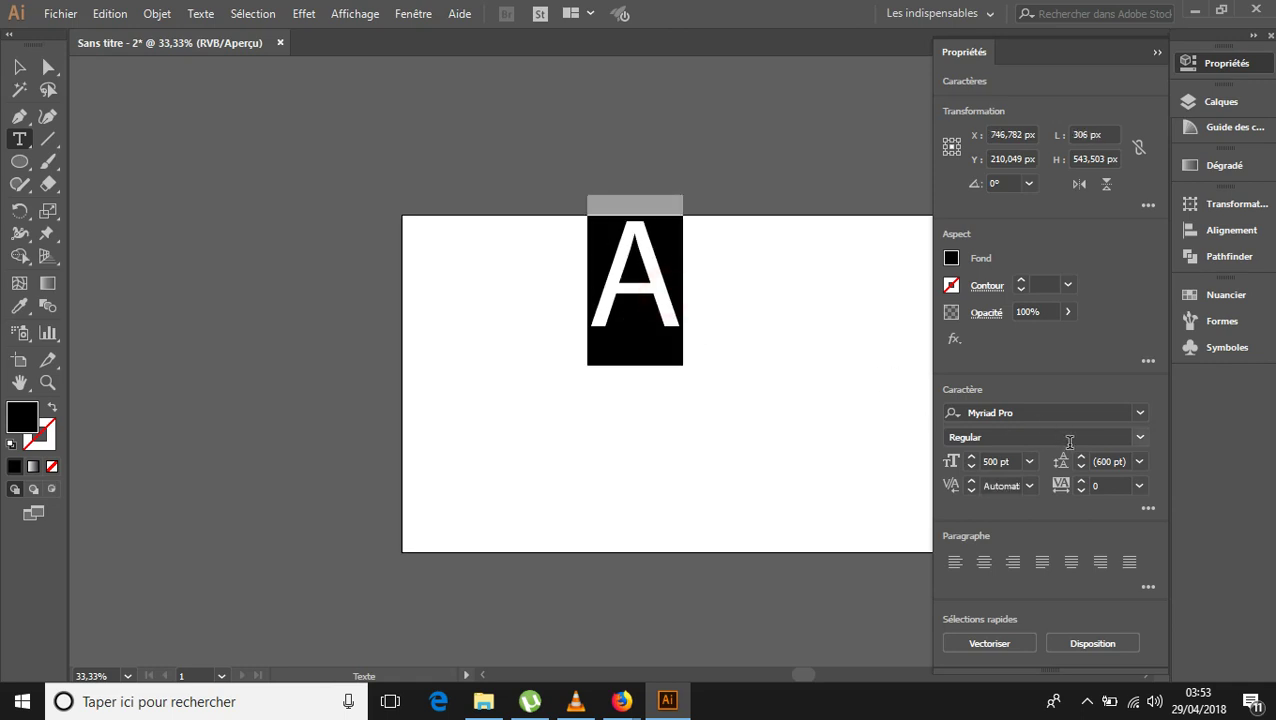
- Set the new A in The Avengers font and begin editing its font size
left_click(1036, 412)
type("a")
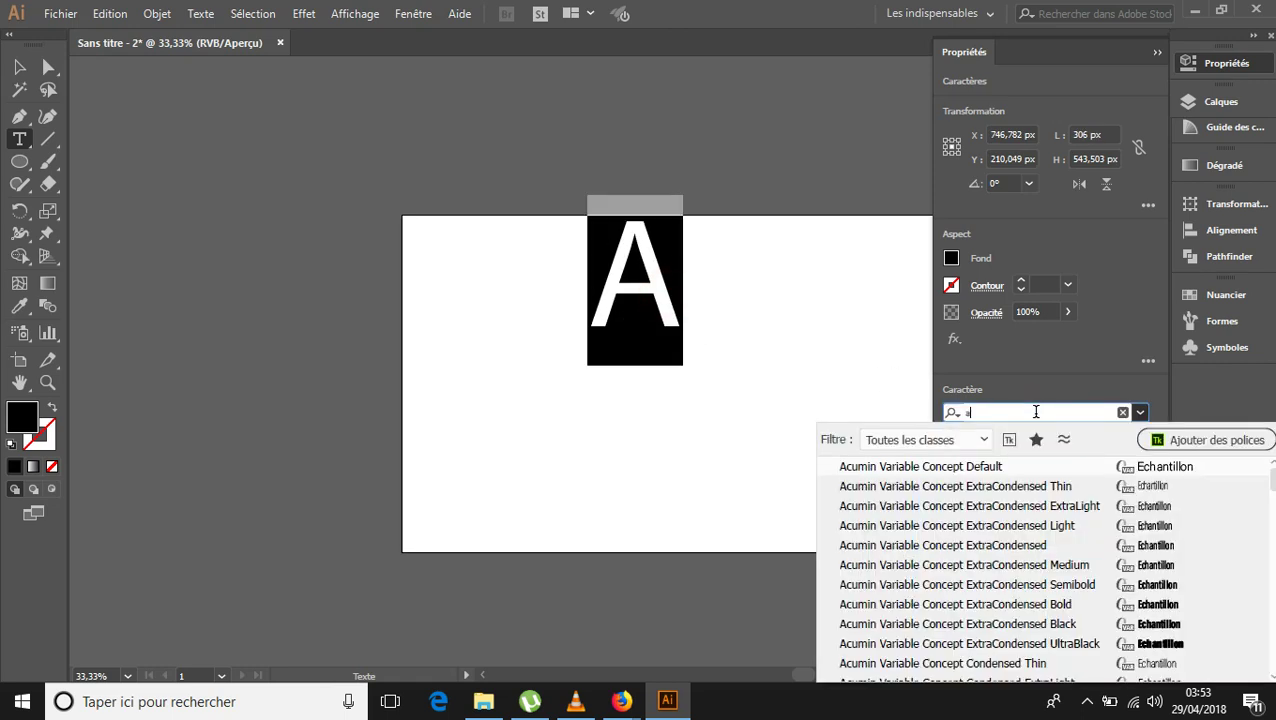
type("v")
left_click(953, 487)
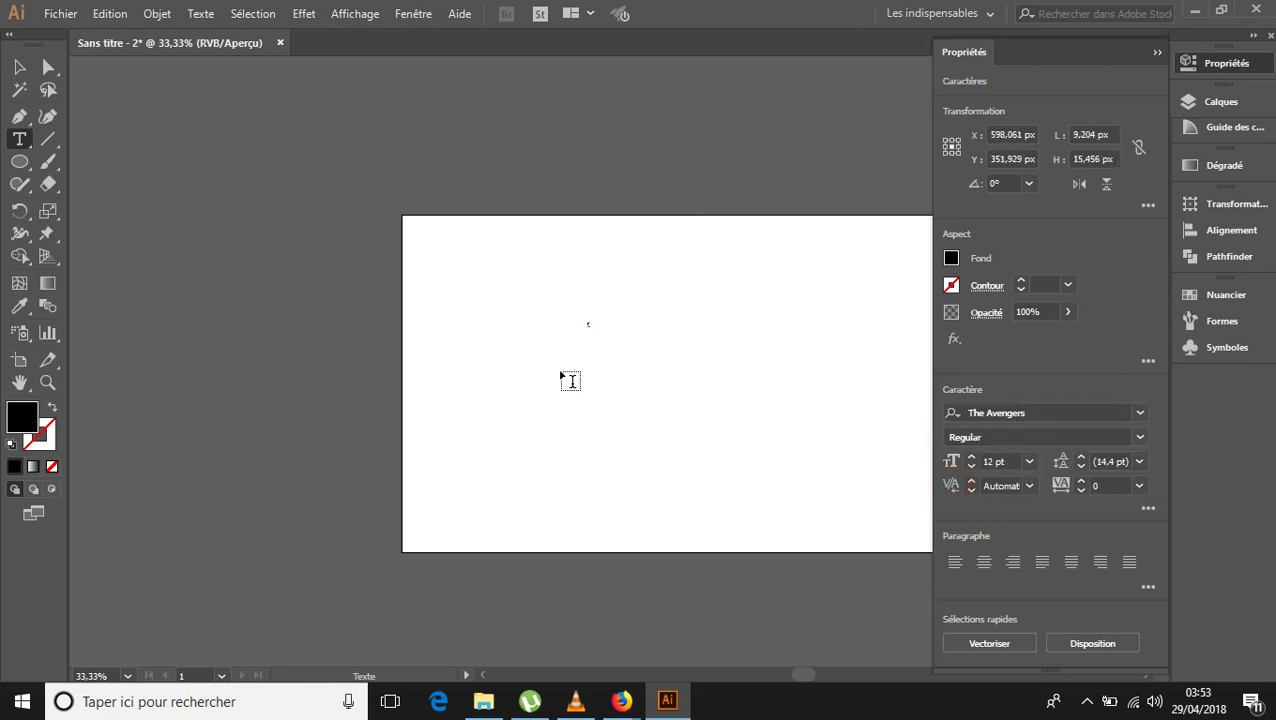
scroll(592, 307, "up", 5)
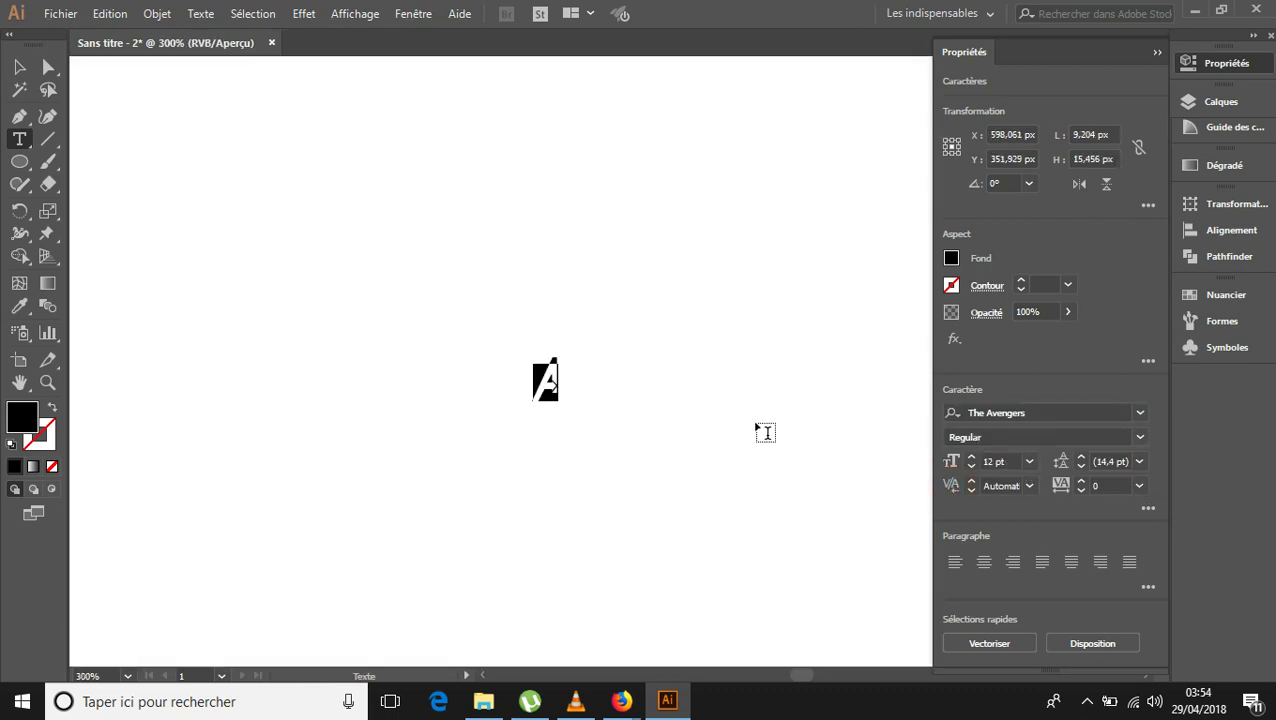
scroll(763, 433, "down", 1)
scroll(749, 407, "down", 4)
scroll(846, 446, "up", 1)
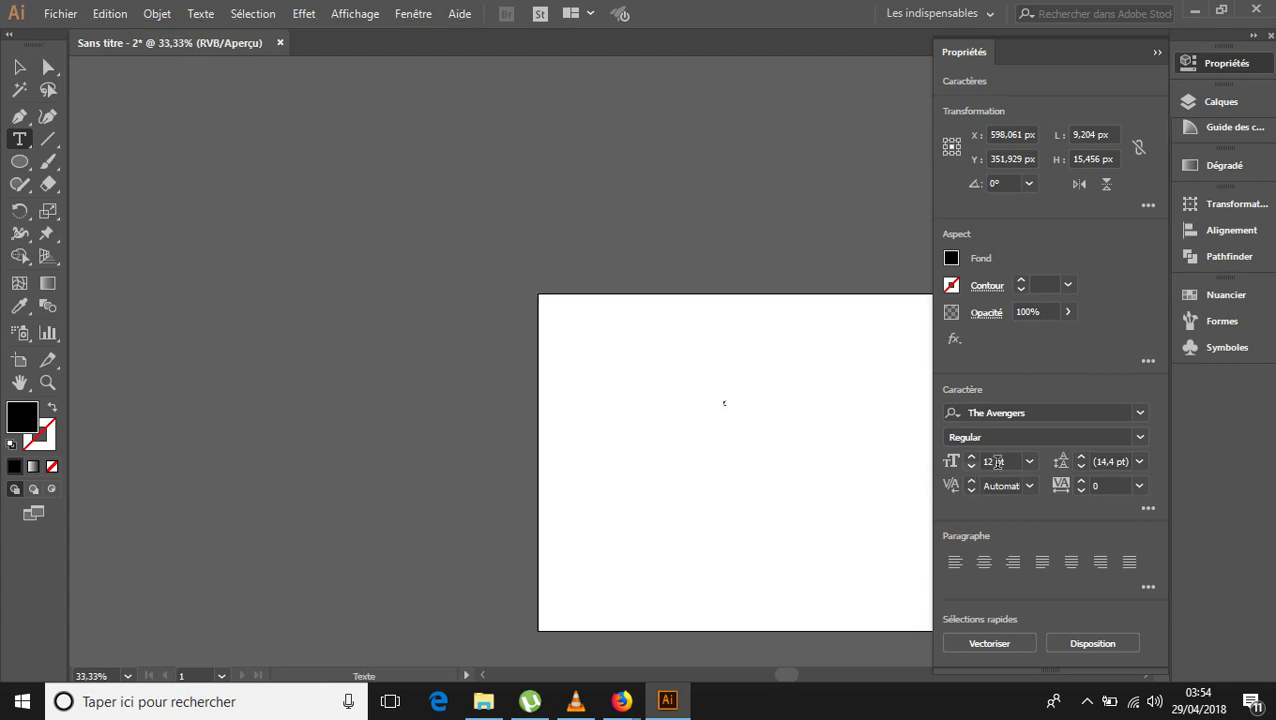
left_click(1003, 461)
- Set the A to 500 pt and move it down and left on the artboard
type("500")
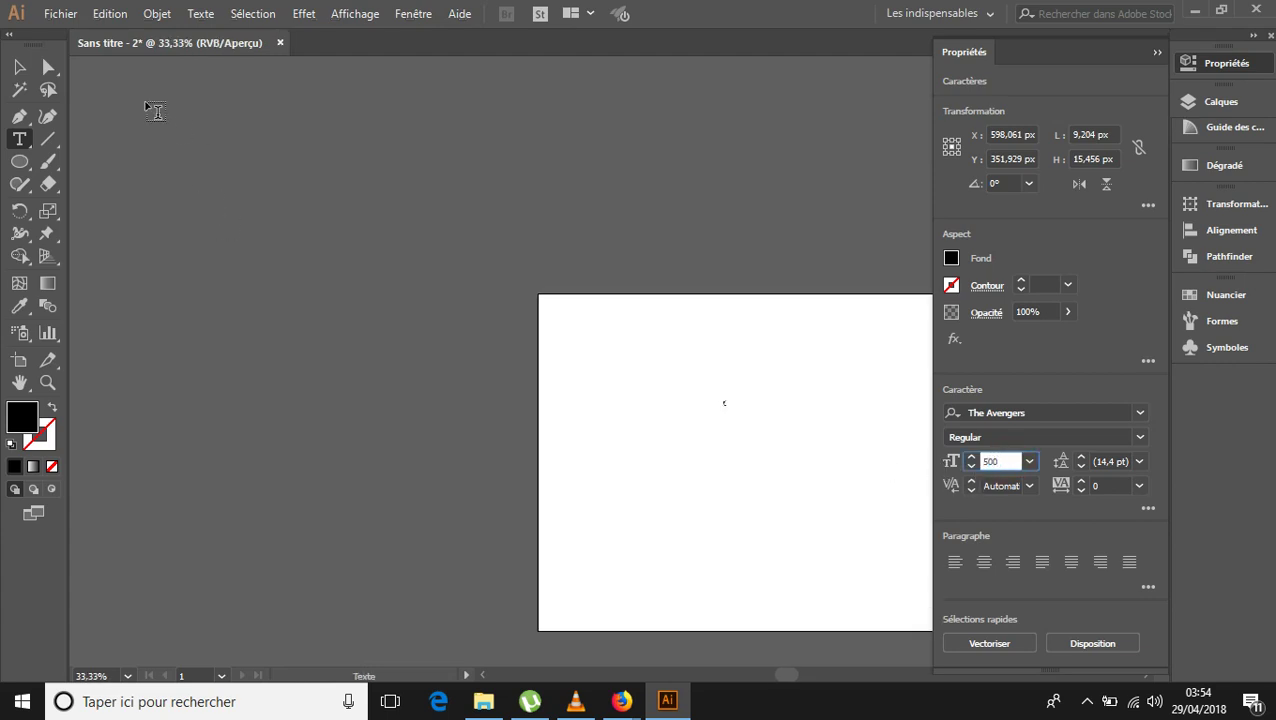
left_click(18, 66)
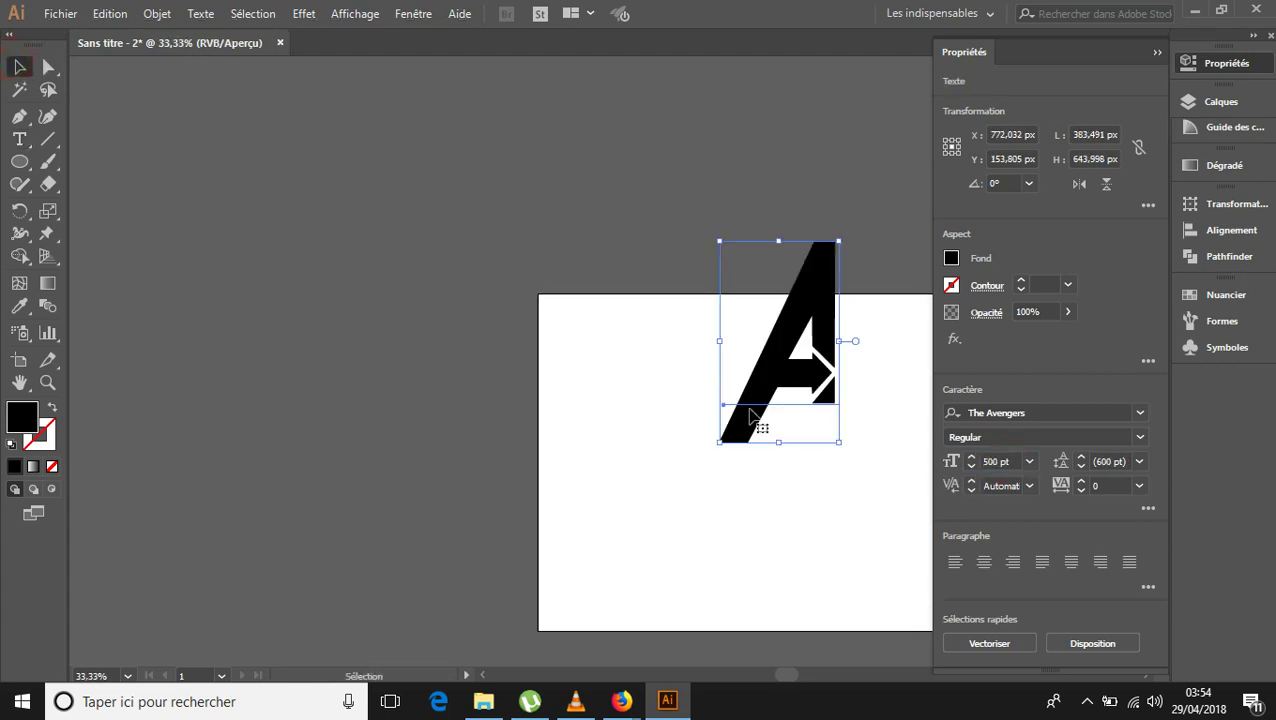
left_click(769, 365)
left_click_drag(778, 362, 705, 474)
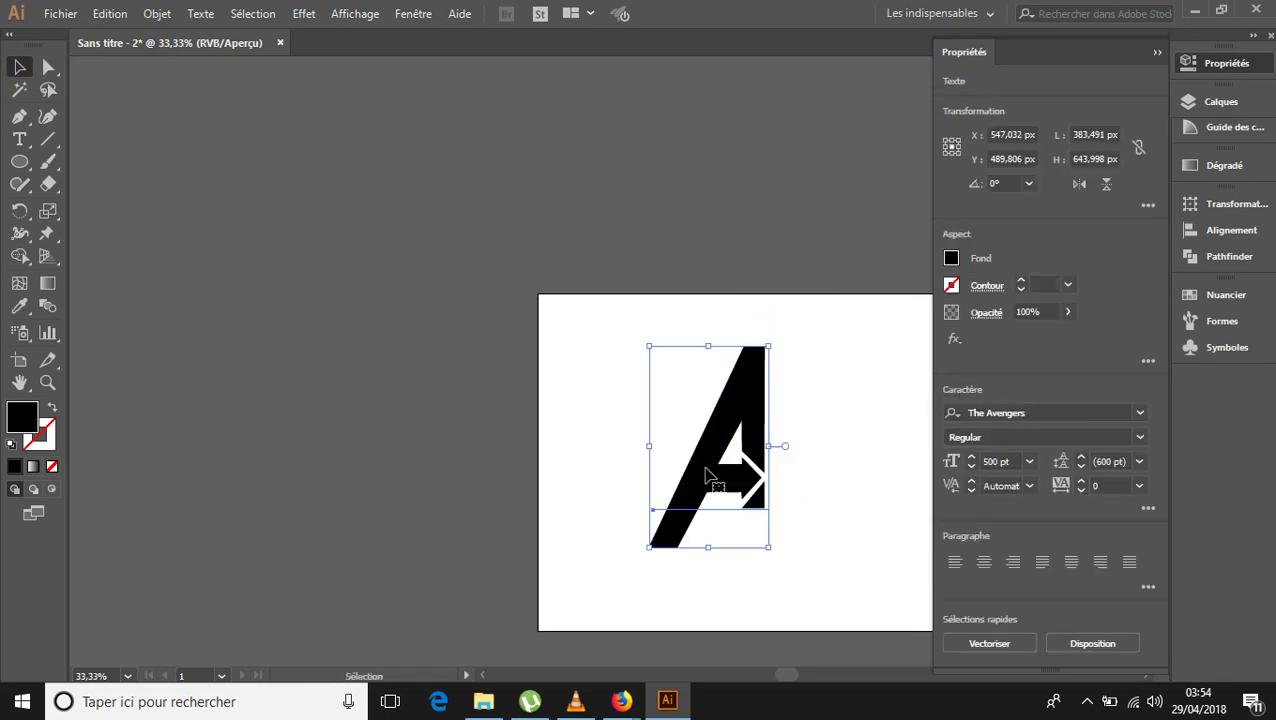
key("ctrl+minus")
key("ctrl+minus")
key("ctrl+minus")
scroll(766, 500, "left", 1)
scroll(743, 461, "right", 2)
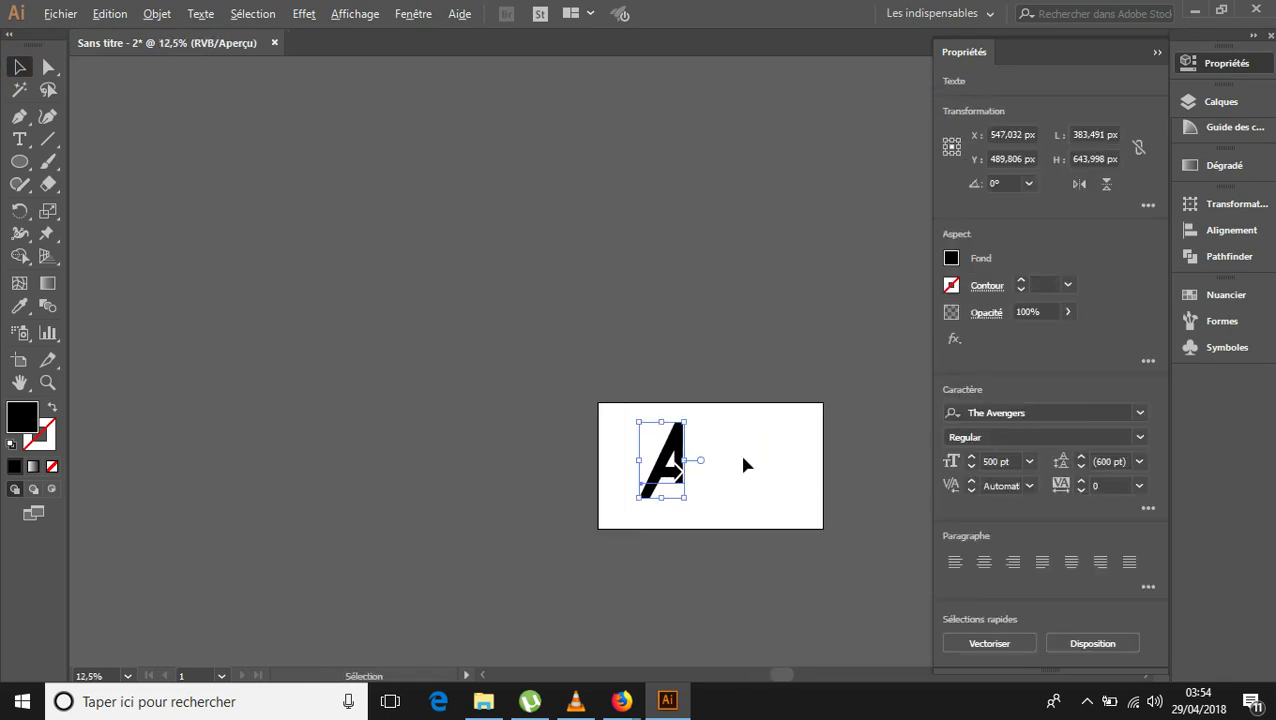
scroll(750, 460, "up", 2)
scroll(758, 460, "up", 1)
- Type VENGERS right after the A to spell AVENGERS
left_click(19, 139)
scroll(627, 390, "down", 2)
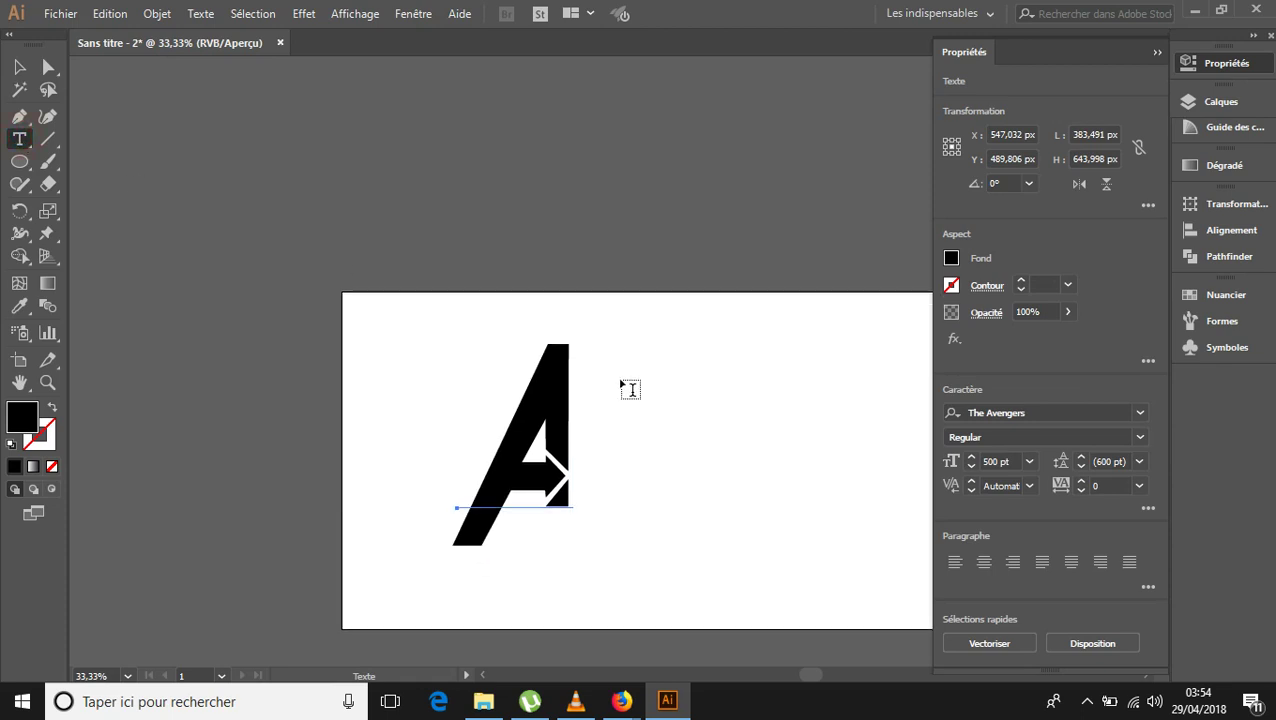
left_click(560, 413)
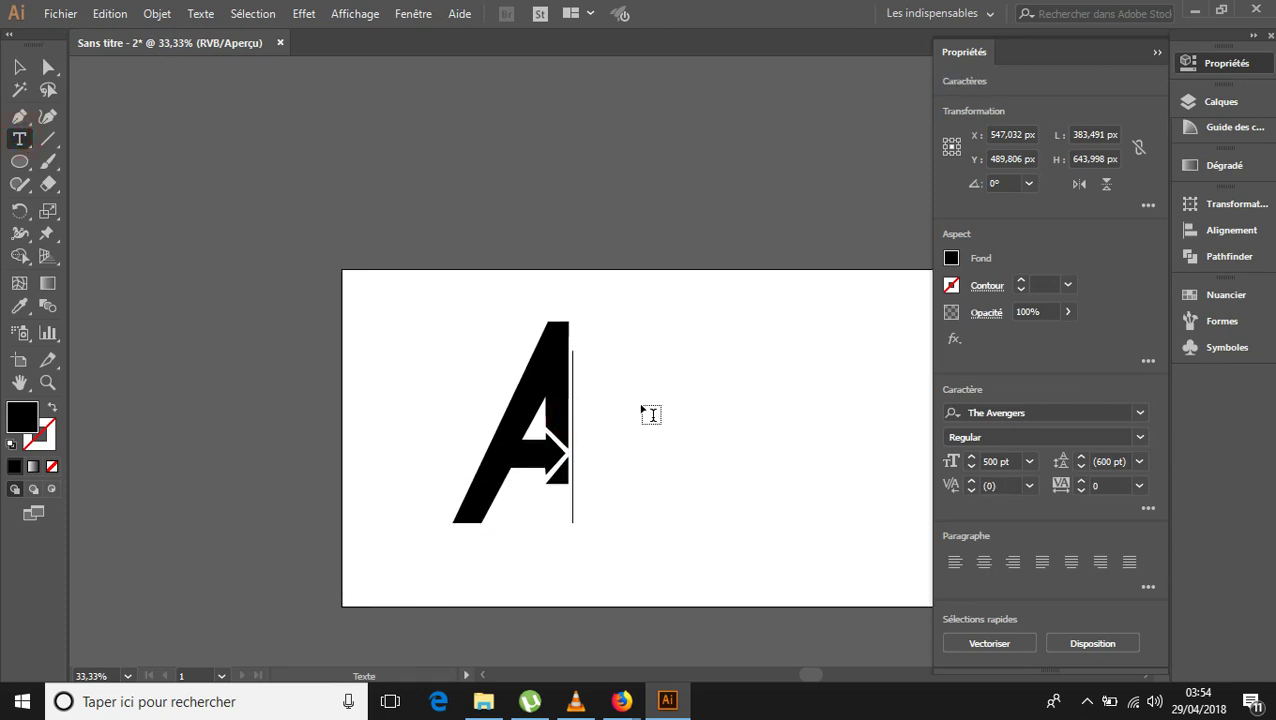
type("VENG")
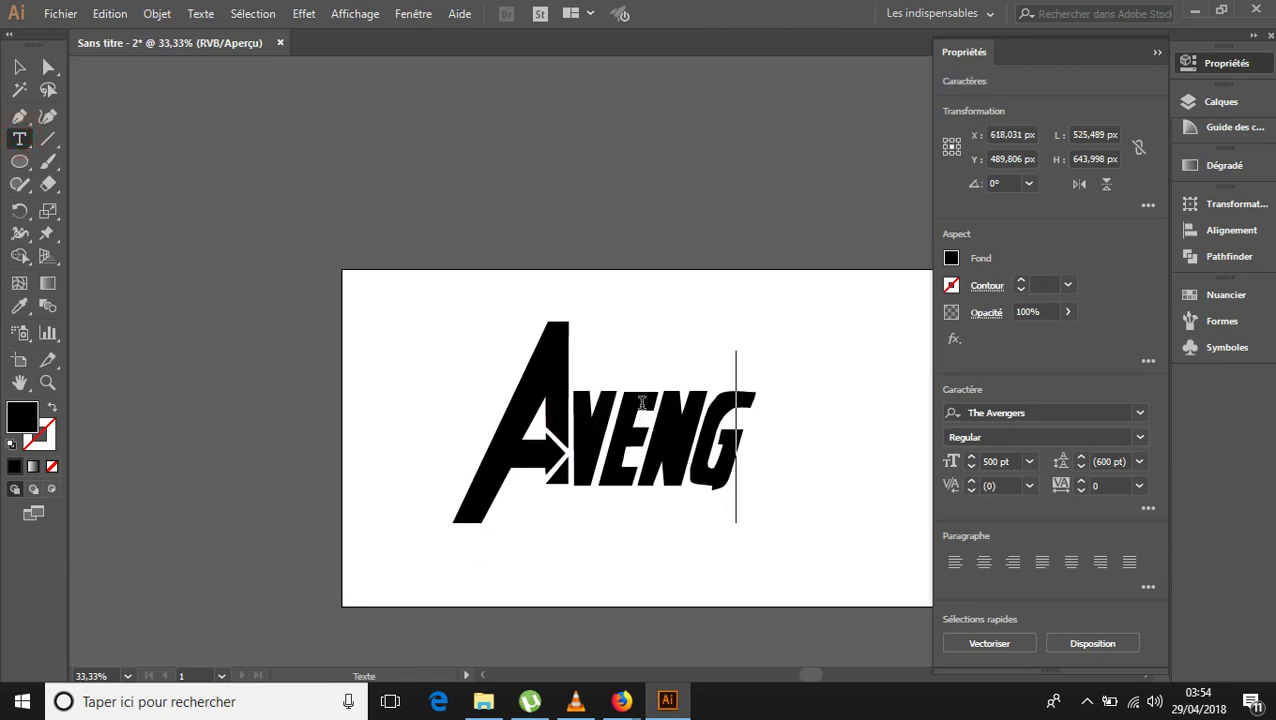
type("ERS")
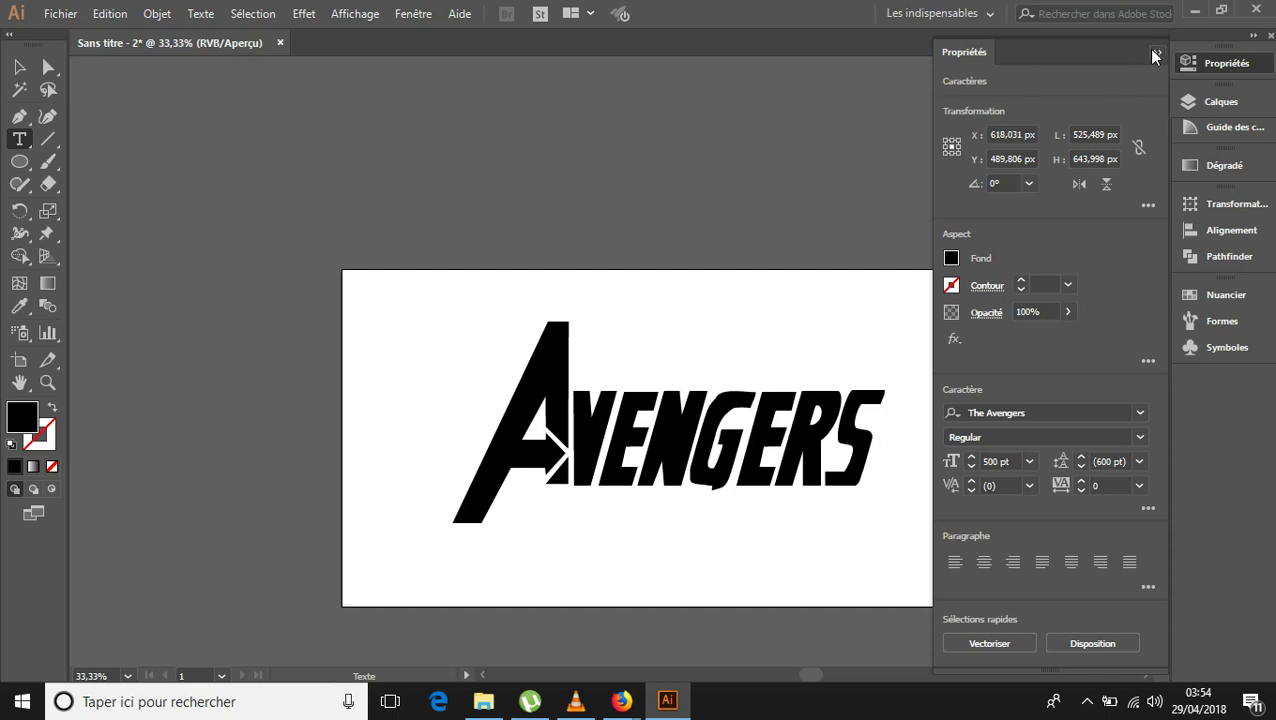
- Hide the Properties panel, select the VENGERS letters, then deselect them
left_click(1157, 52)
left_click_drag(866, 436, 509, 443)
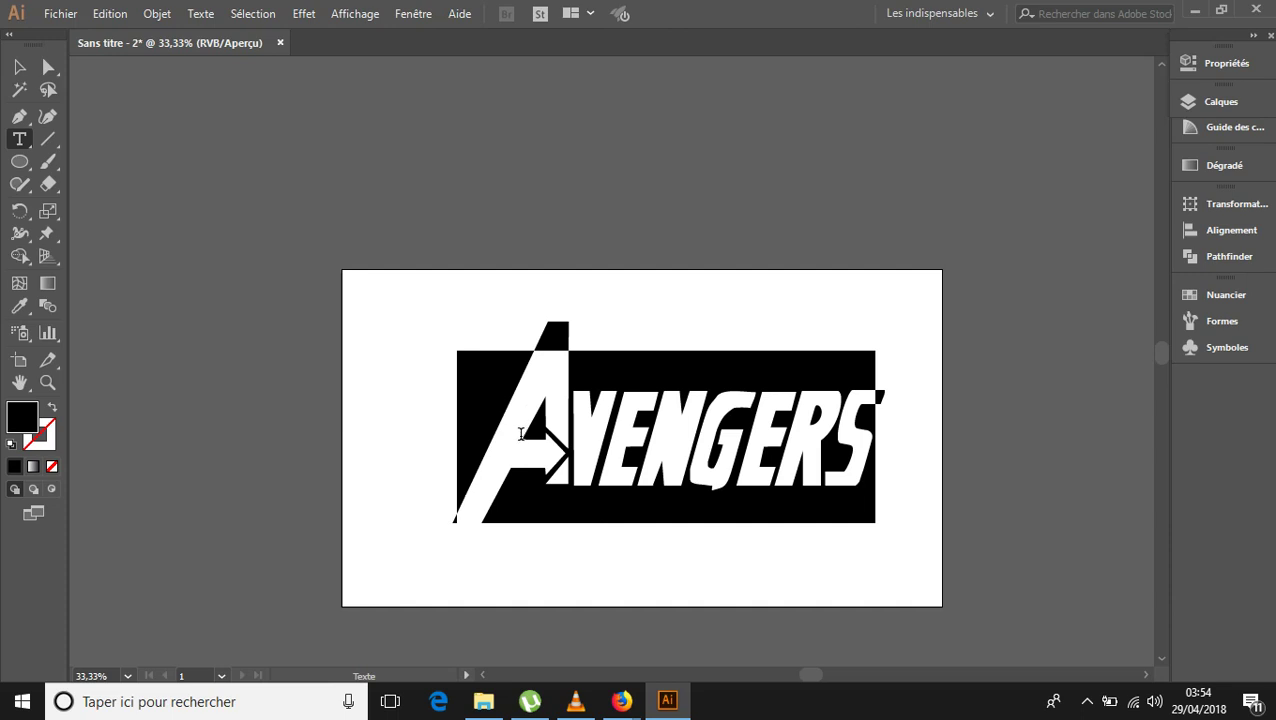
left_click(572, 420)
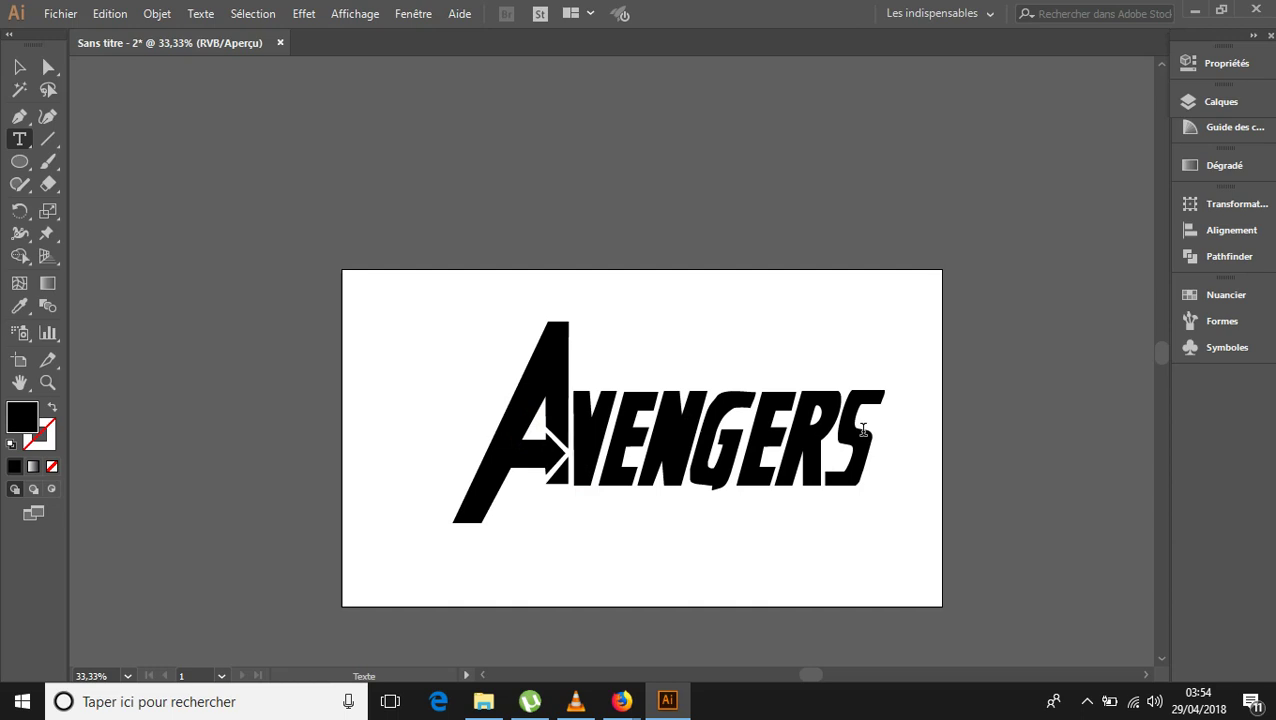
mouse_move(866, 432)
left_mouse_down()
mouse_move(549, 432)
mouse_move(776, 445)
left_mouse_up()
left_click(770, 447)
- Import the Avengers heroes image and place it on the artboard
left_click(60, 16)
left_click(210, 316)
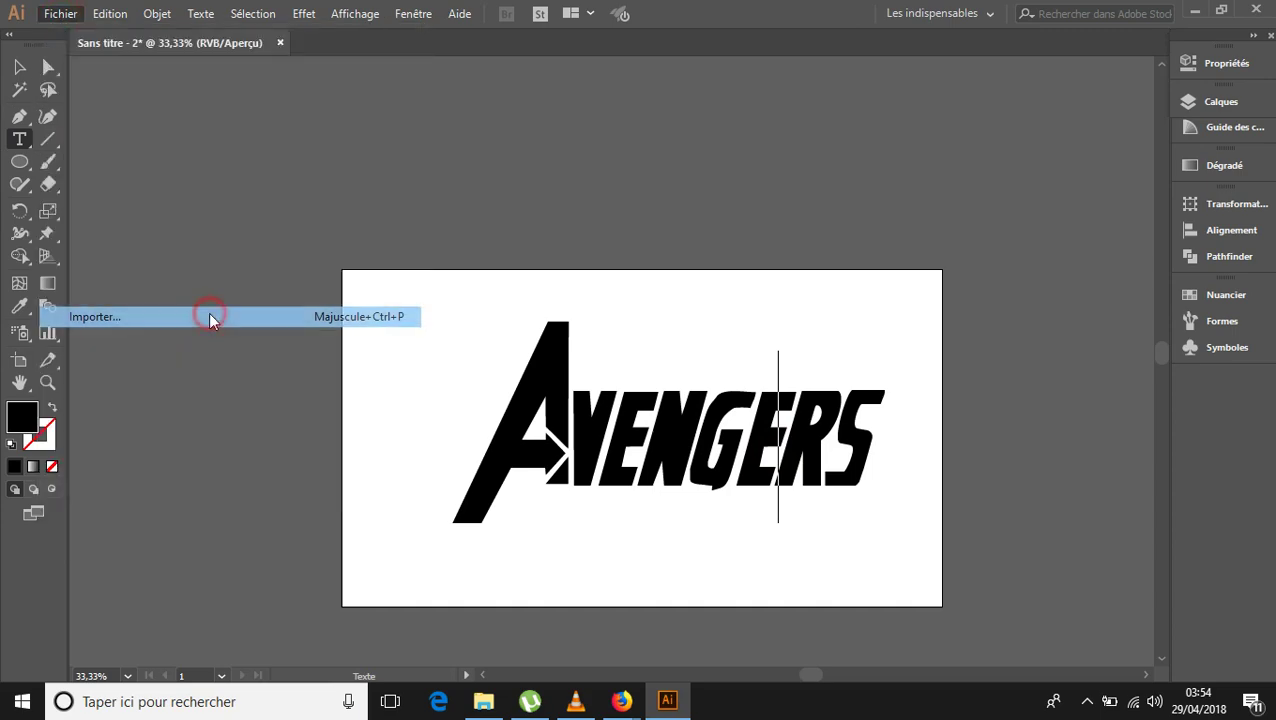
scroll(960, 430, "down", 2)
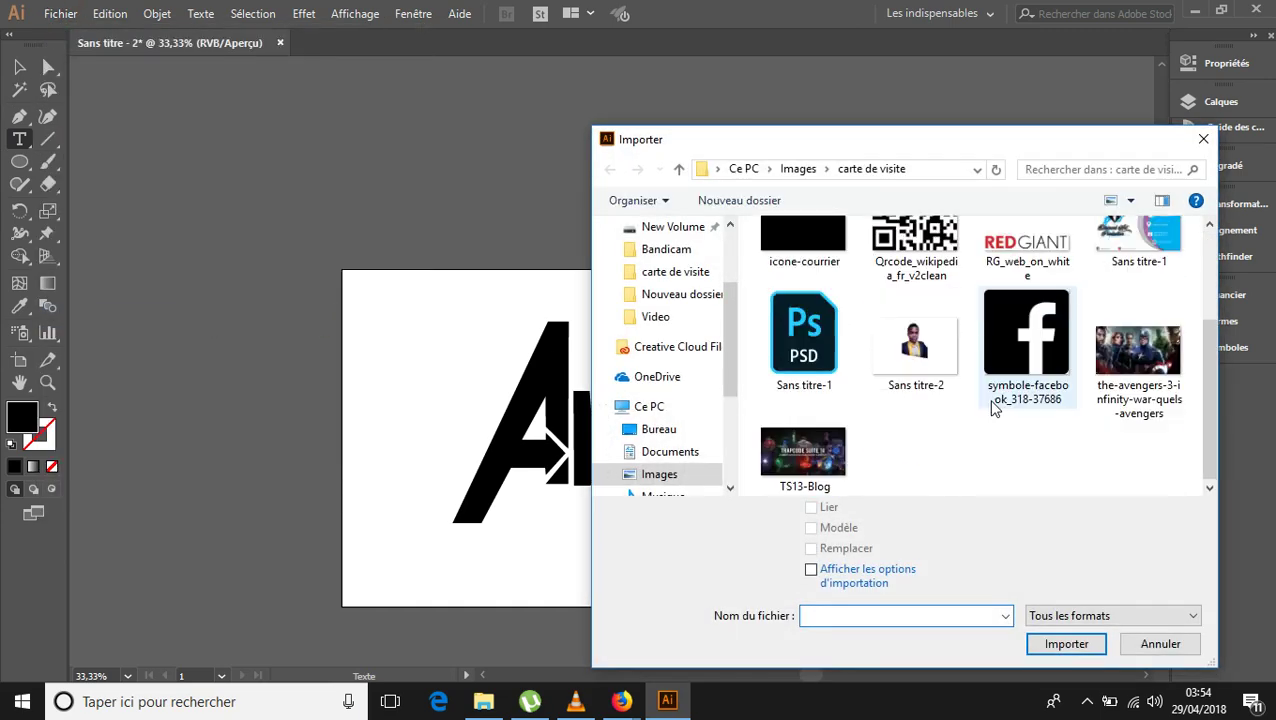
double_click(1137, 360)
left_click(607, 411)
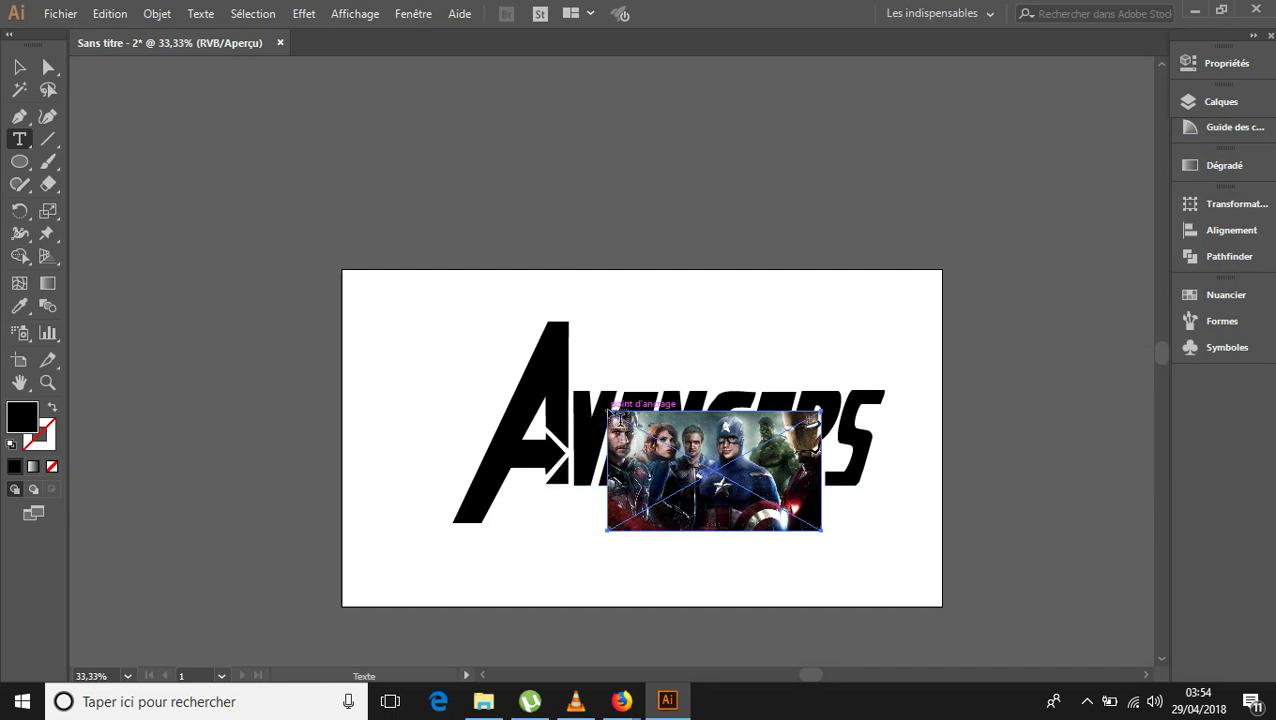
- Enlarge and position the photo so it covers the AVENGERS text
left_click(19, 67)
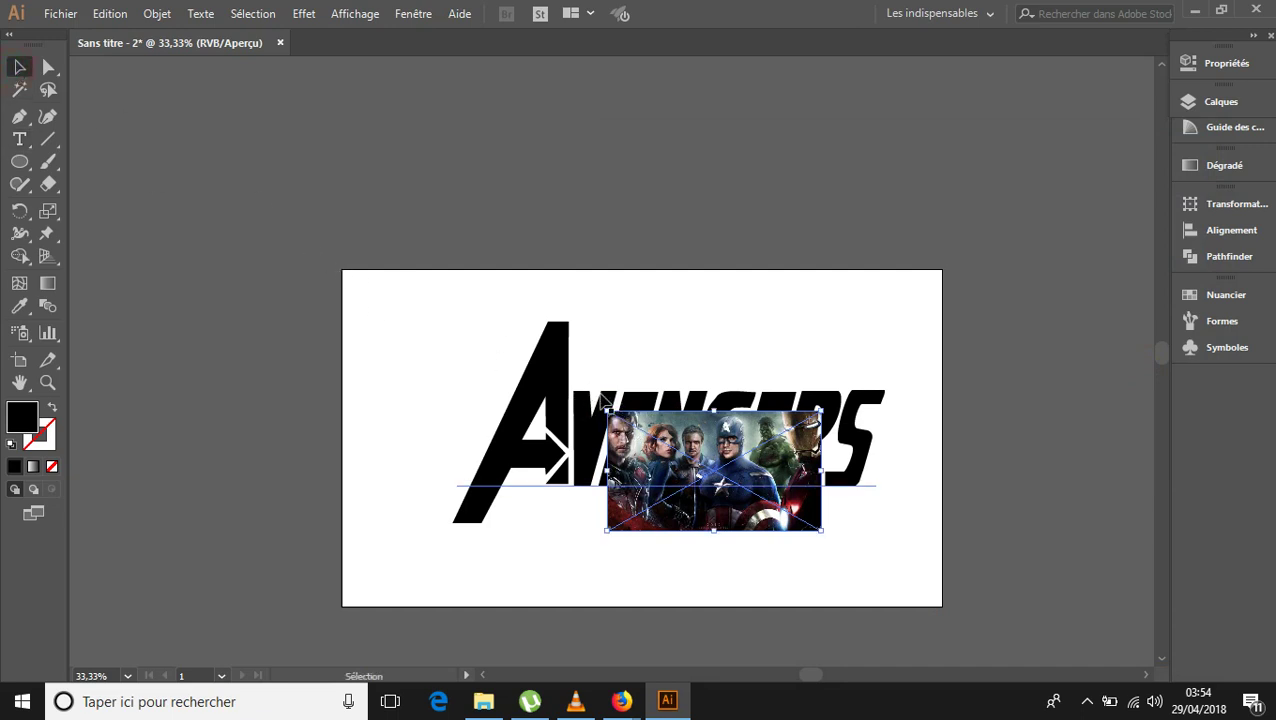
left_click_drag(607, 411, 463, 325)
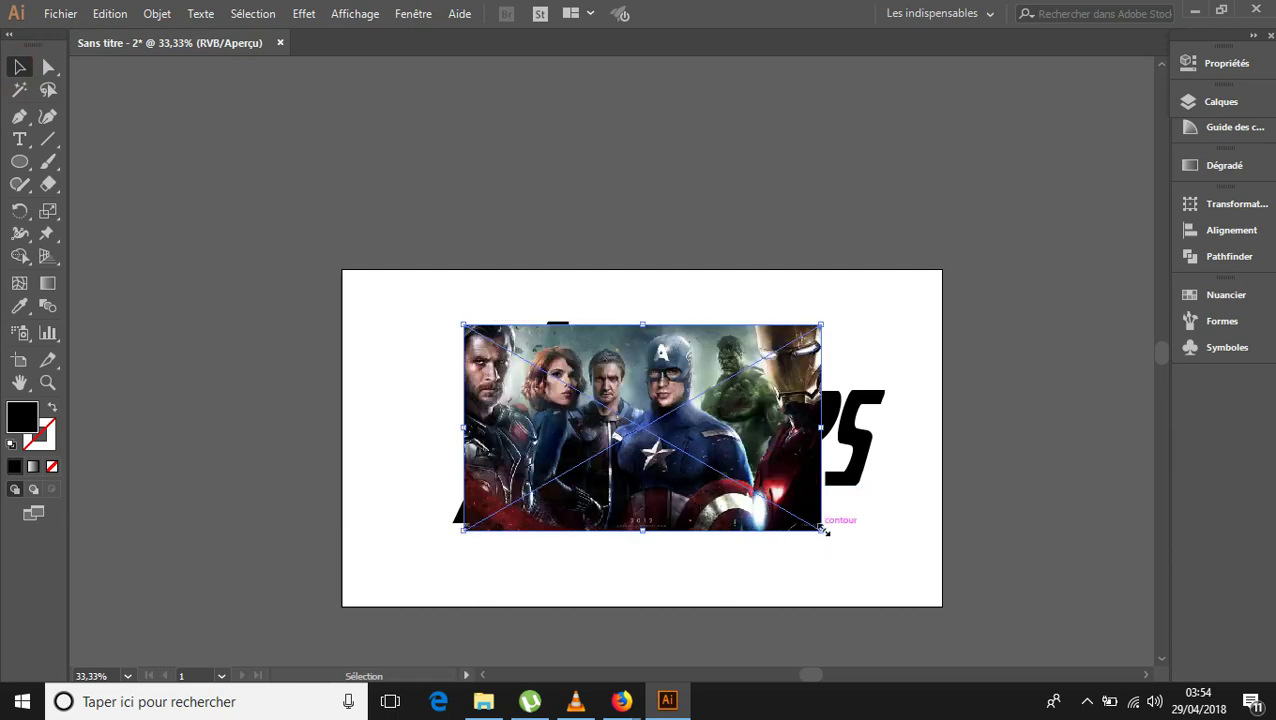
left_click_drag(821, 529, 903, 571)
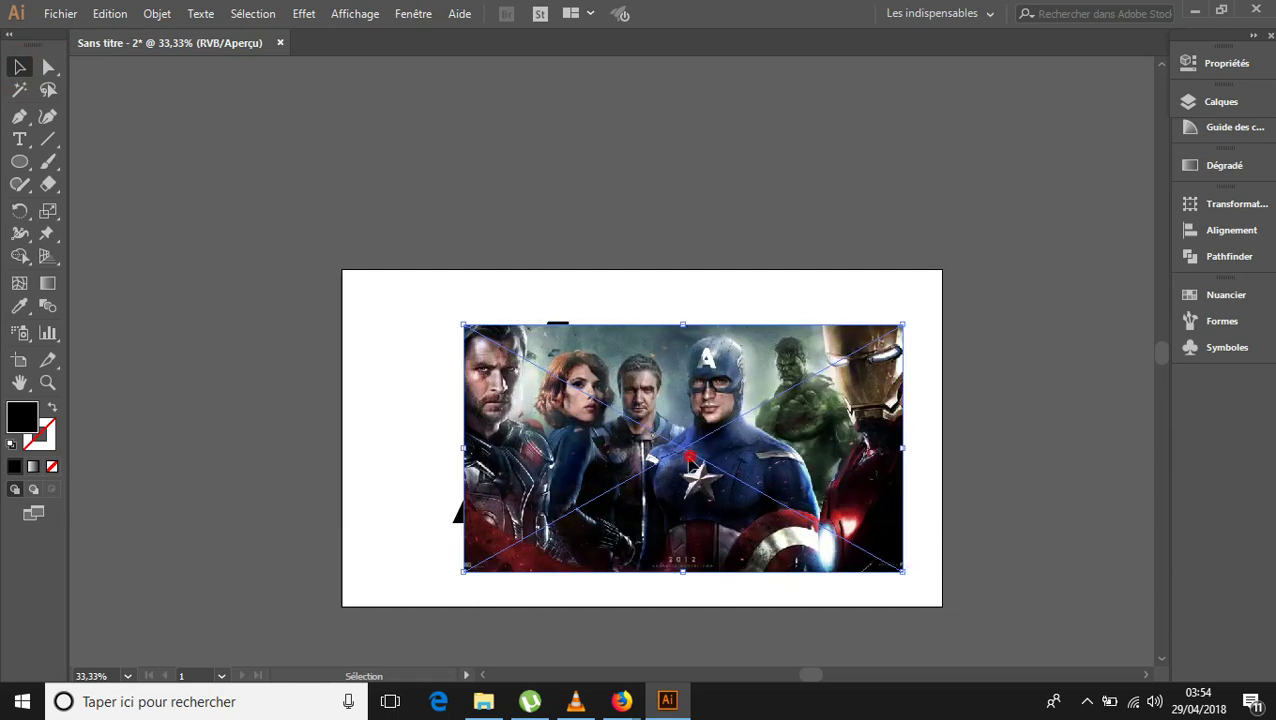
left_click_drag(690, 460, 676, 468)
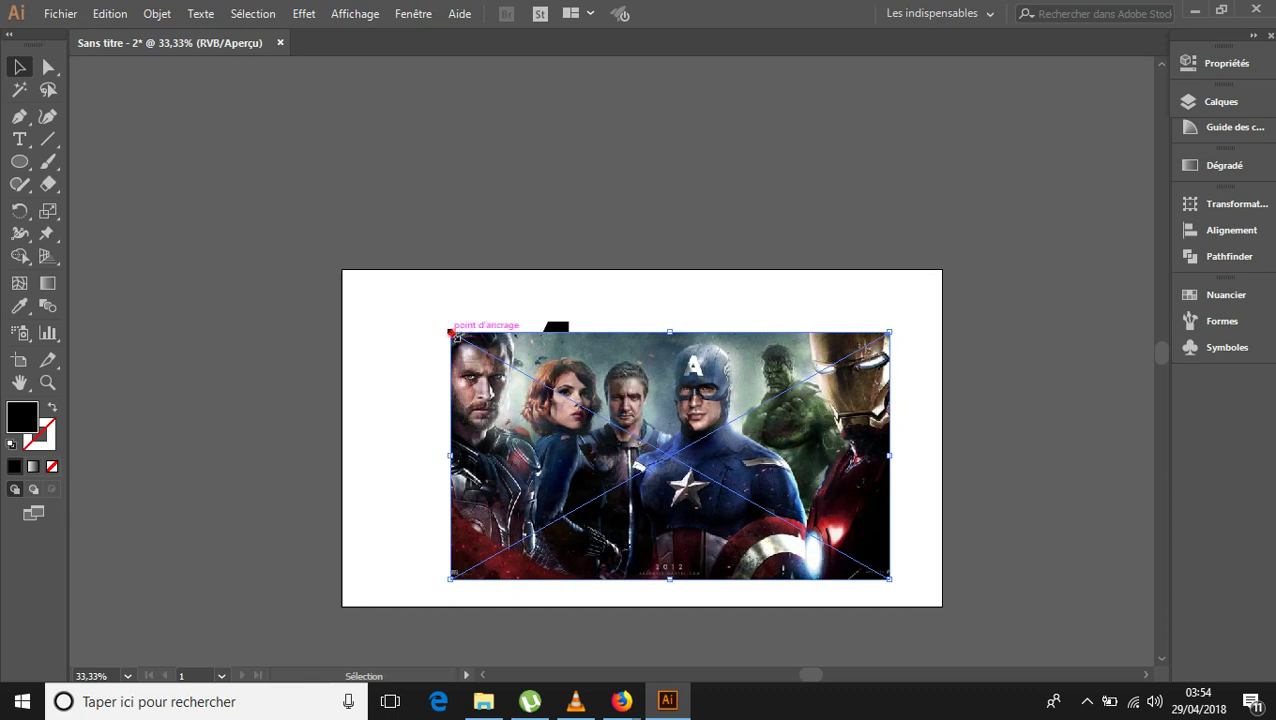
left_click_drag(451, 333, 427, 322)
left_click_drag(650, 397, 656, 393)
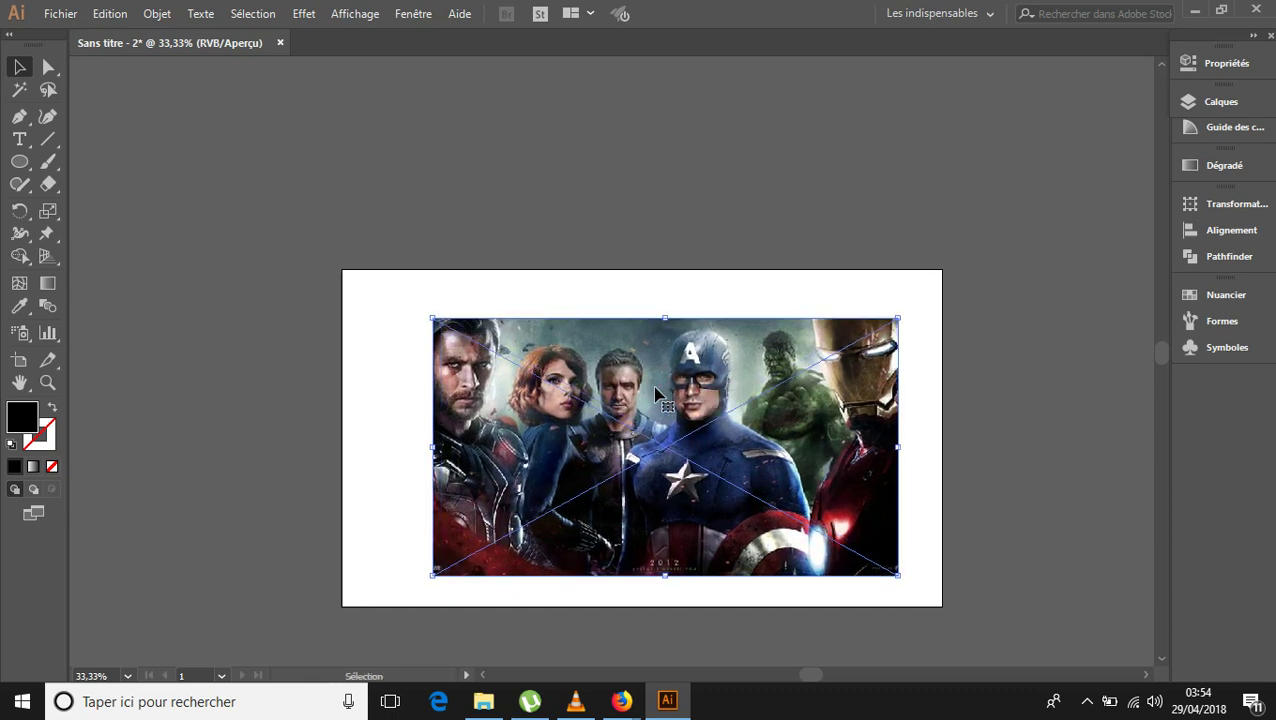
left_click(910, 354)
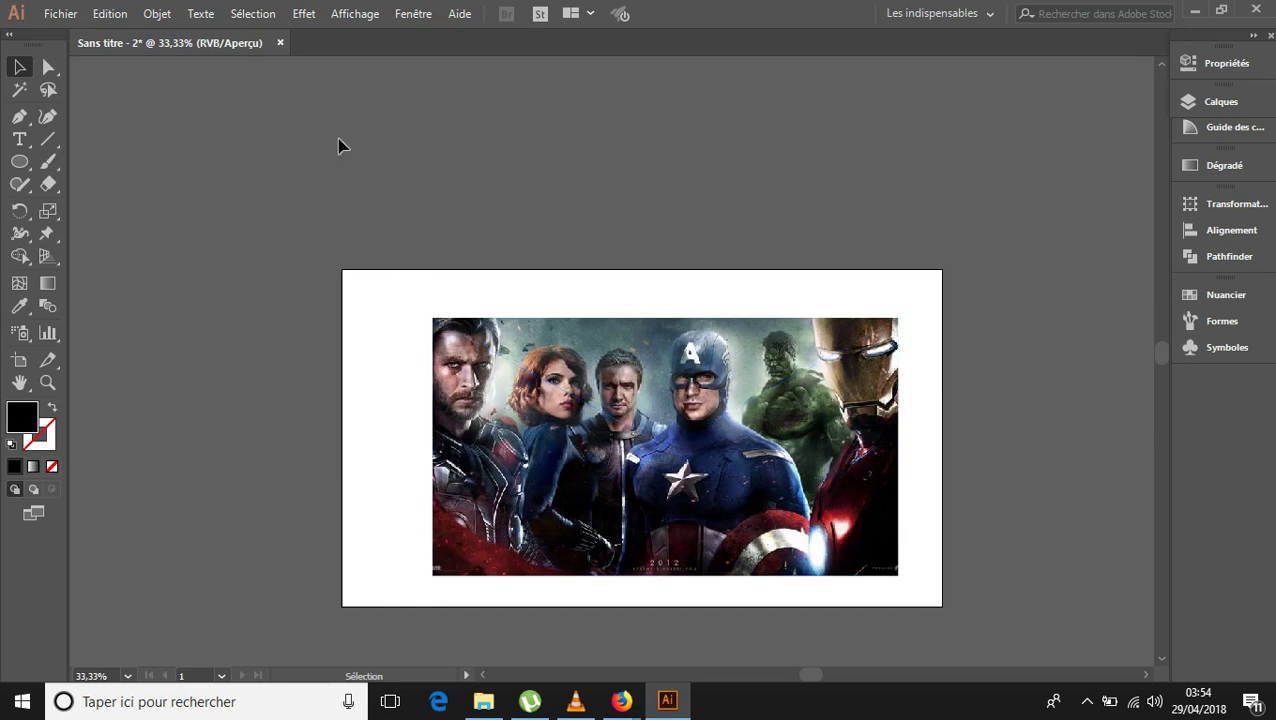
left_click(157, 14)
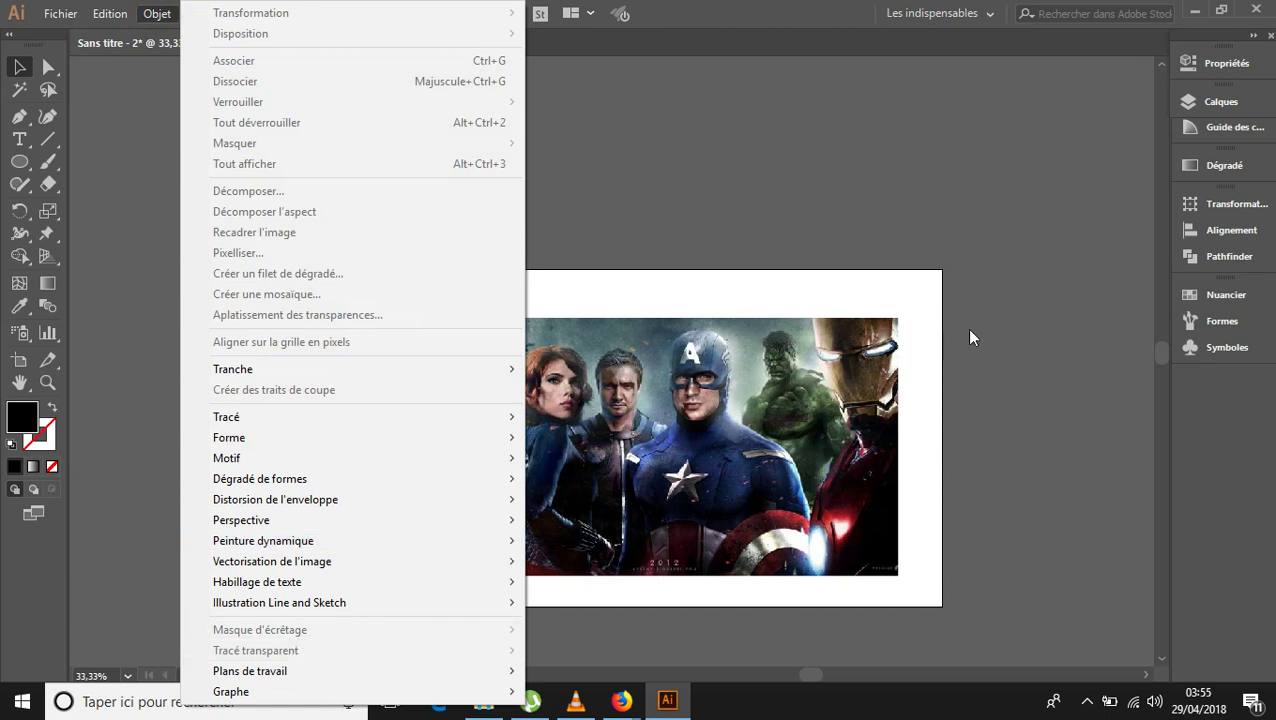
left_click(921, 306)
left_click(795, 445)
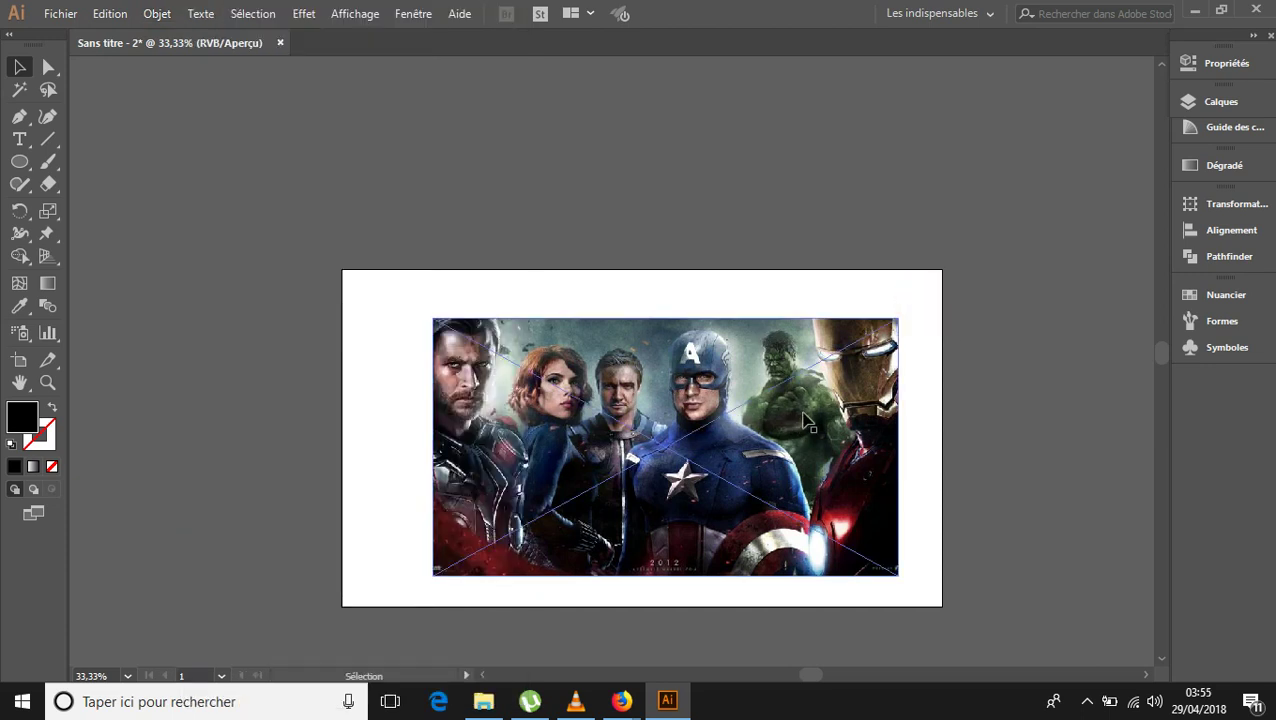
left_click(175, 200)
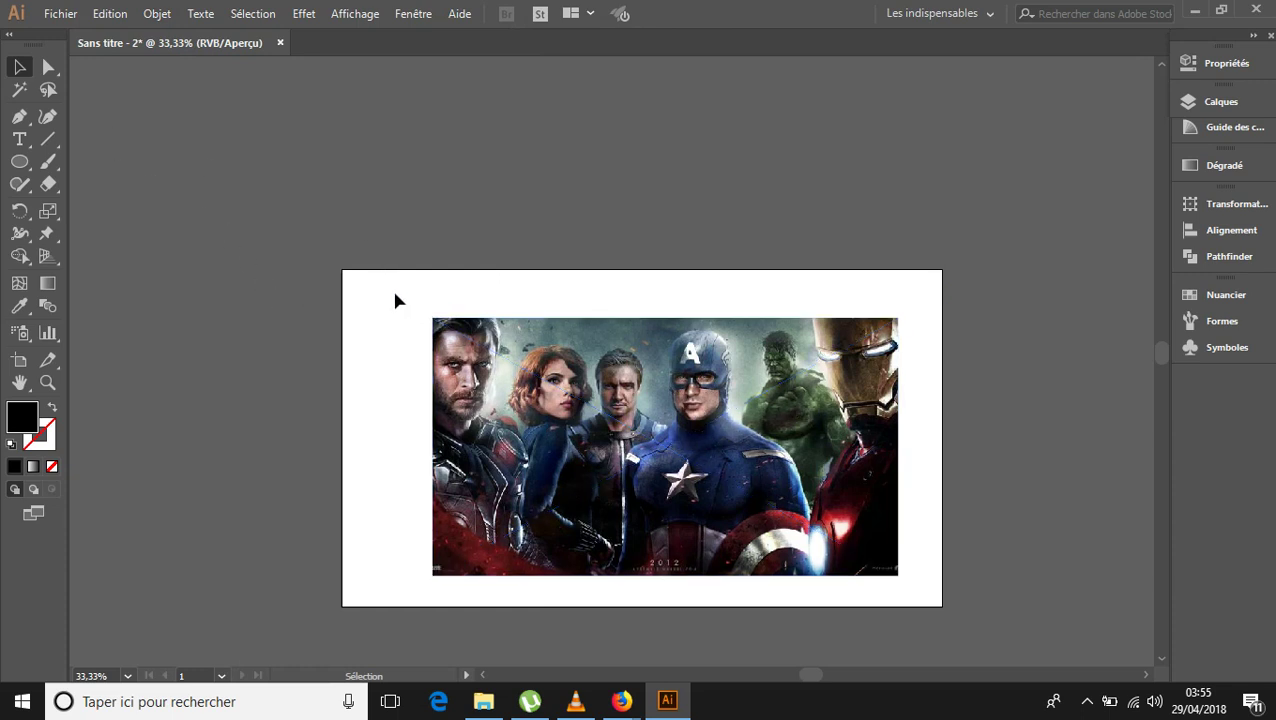
left_click_drag(397, 301, 946, 598)
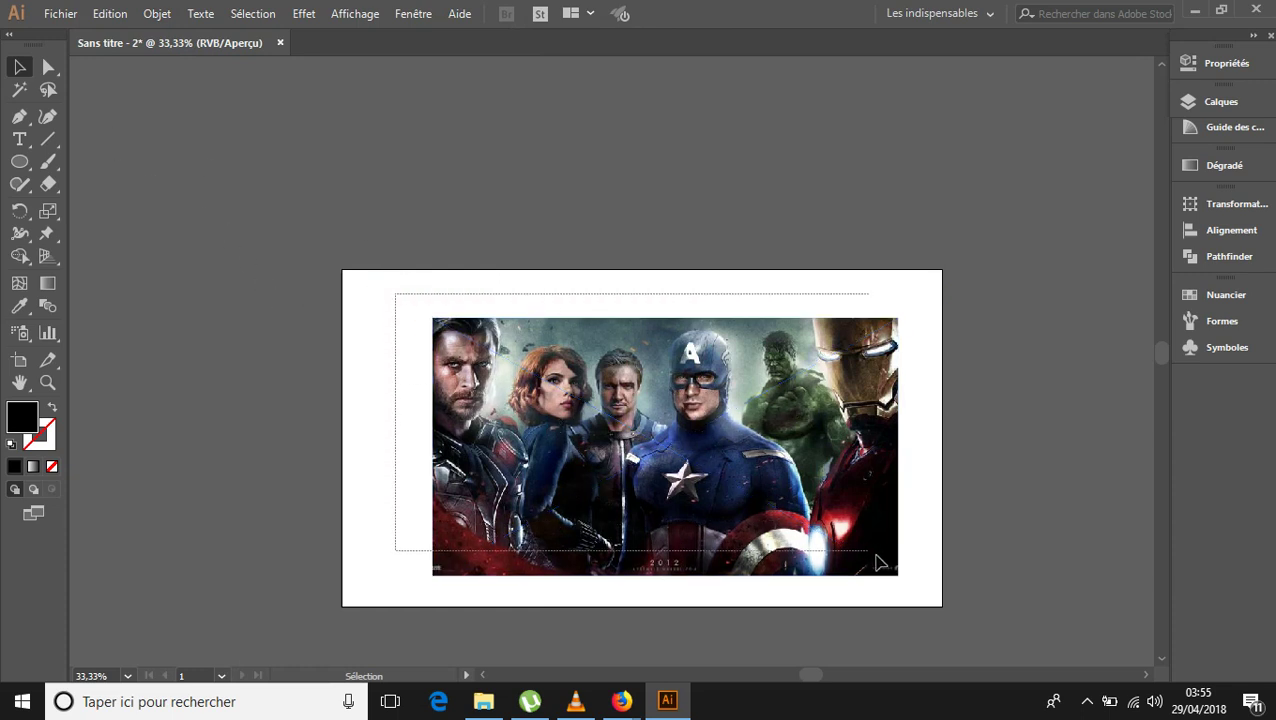
left_click_drag(946, 598, 925, 600)
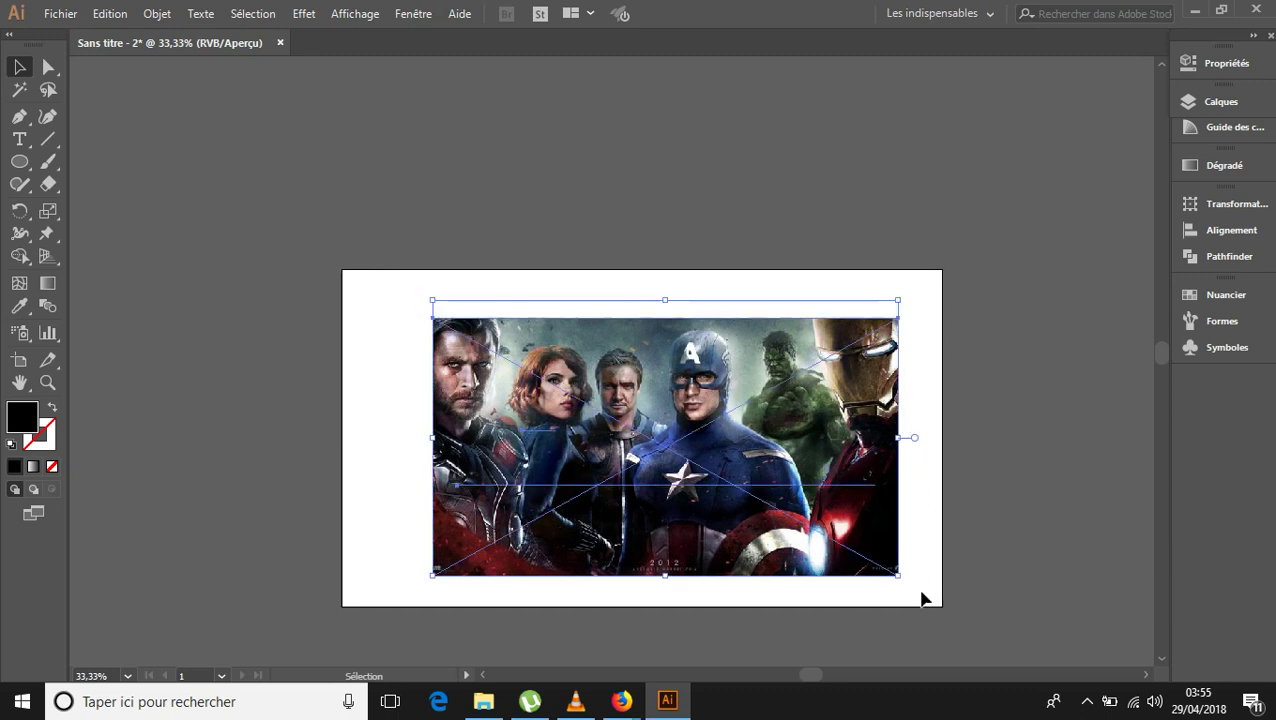
right_click(679, 414)
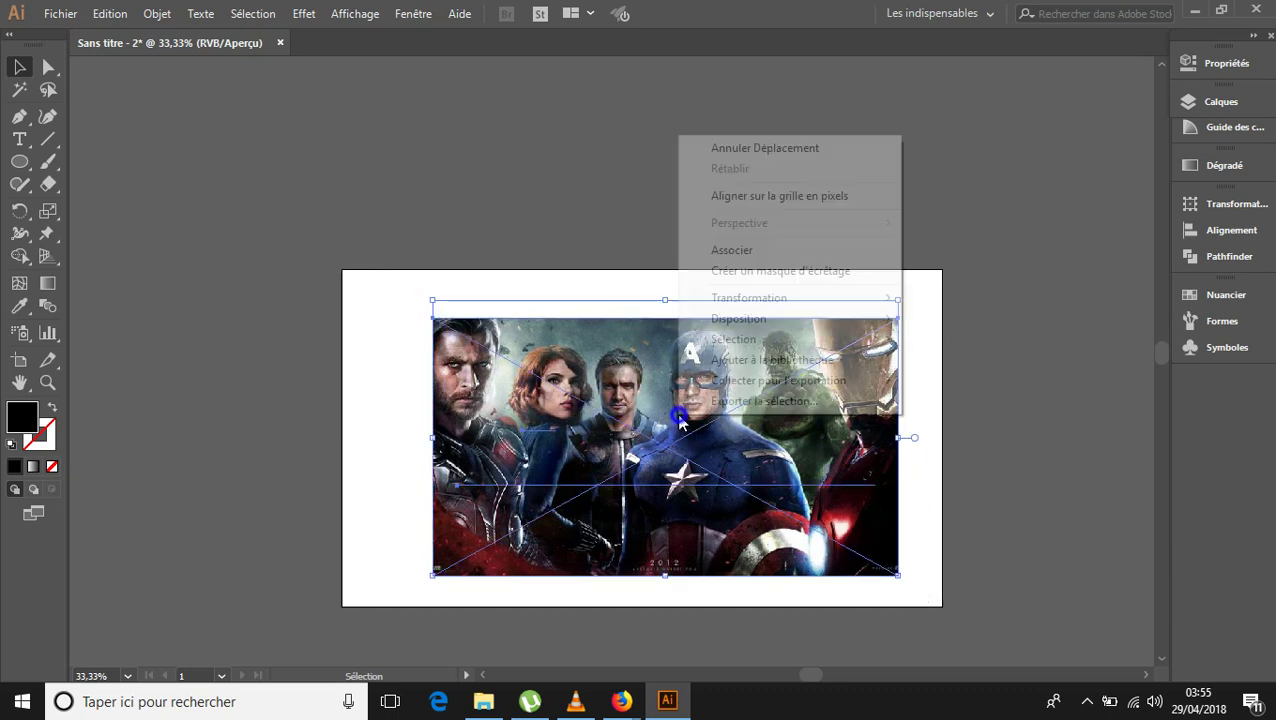
left_click(780, 271)
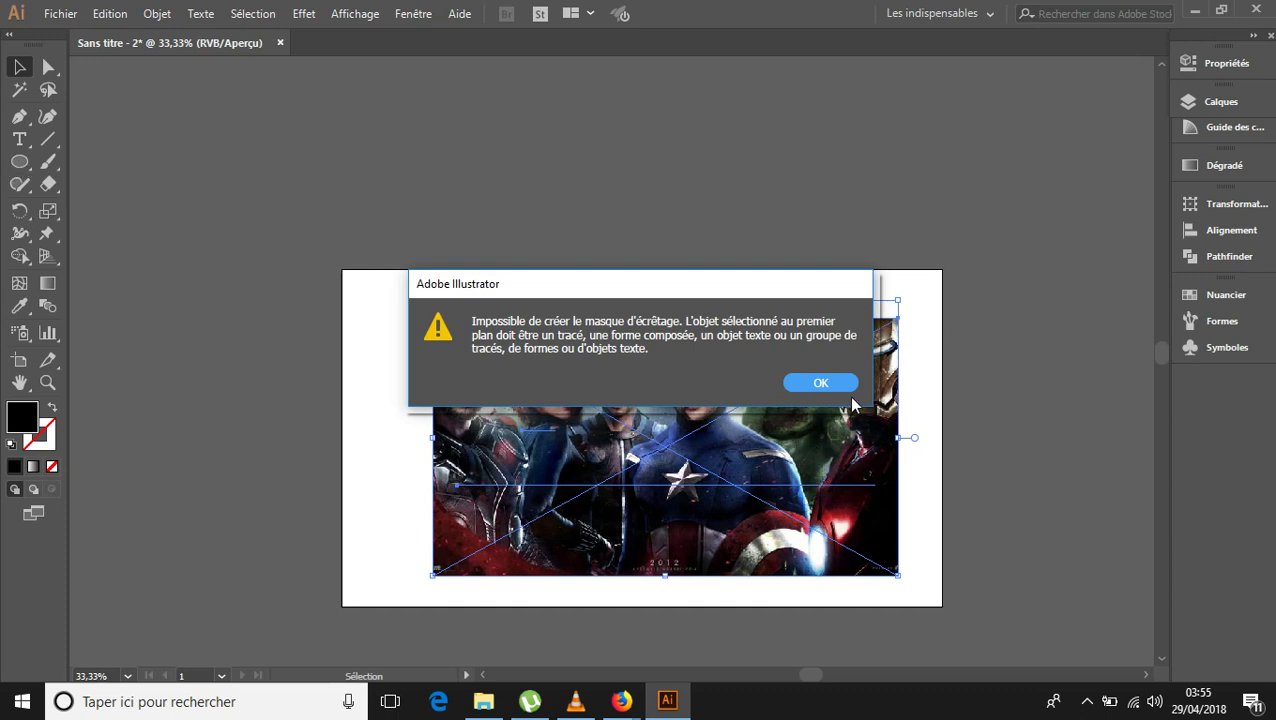
left_click(824, 382)
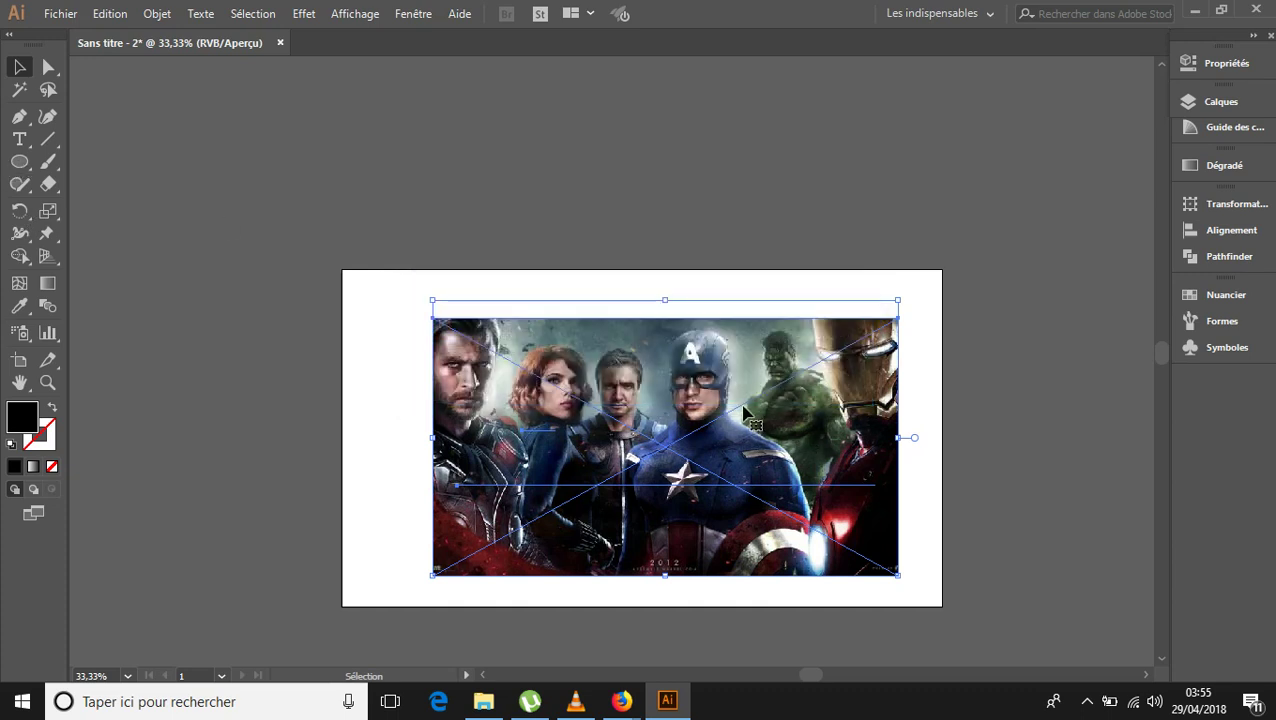
- Send the photo to the back and move it back over the text
right_click(714, 378)
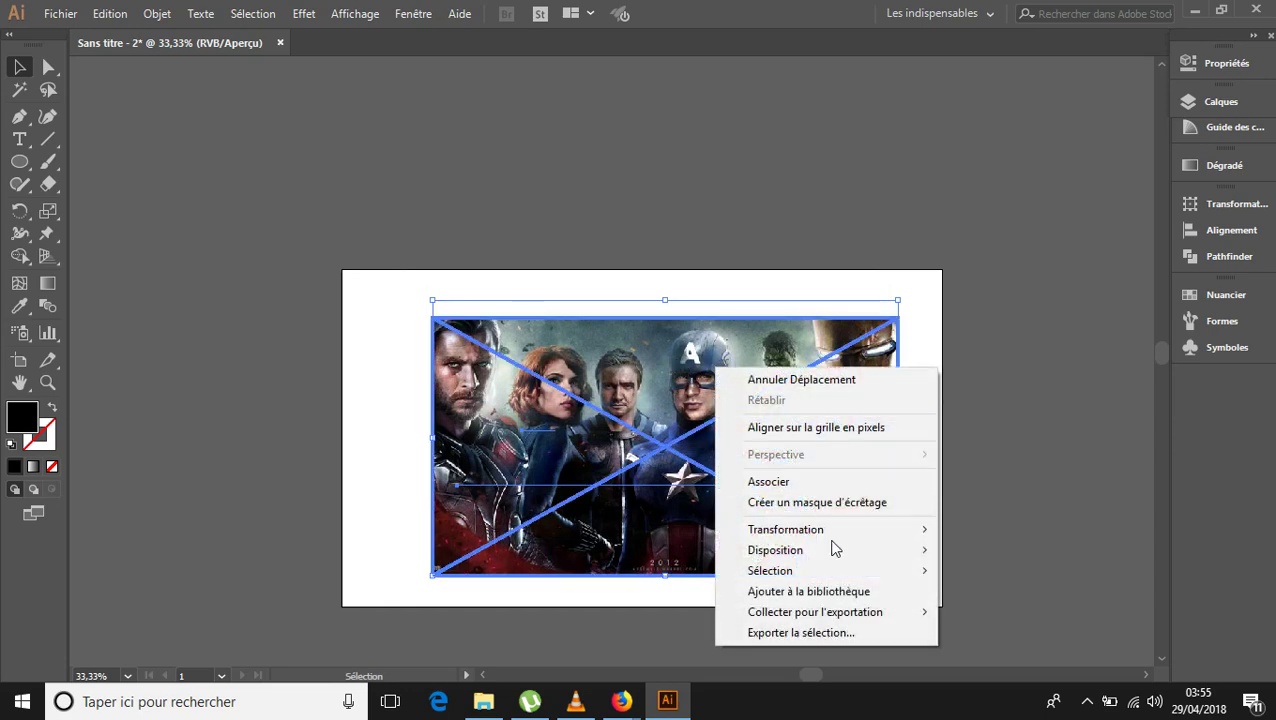
mouse_move(775, 550)
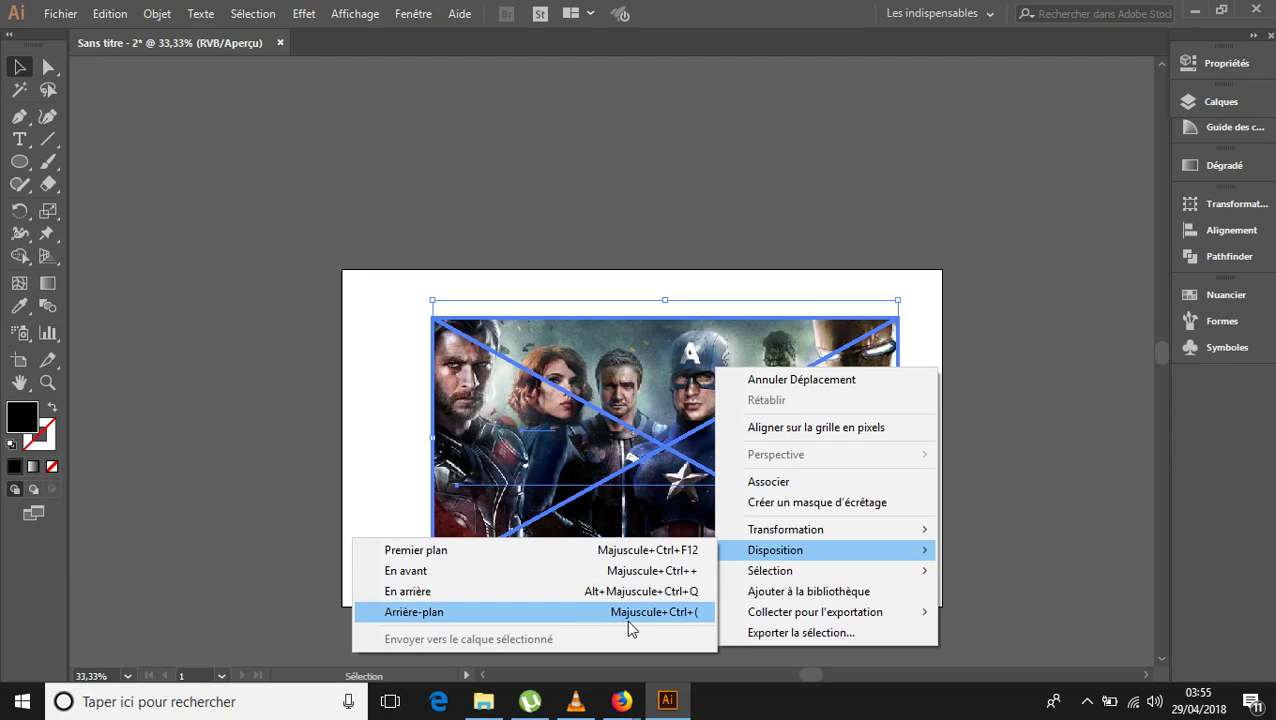
left_click(627, 611)
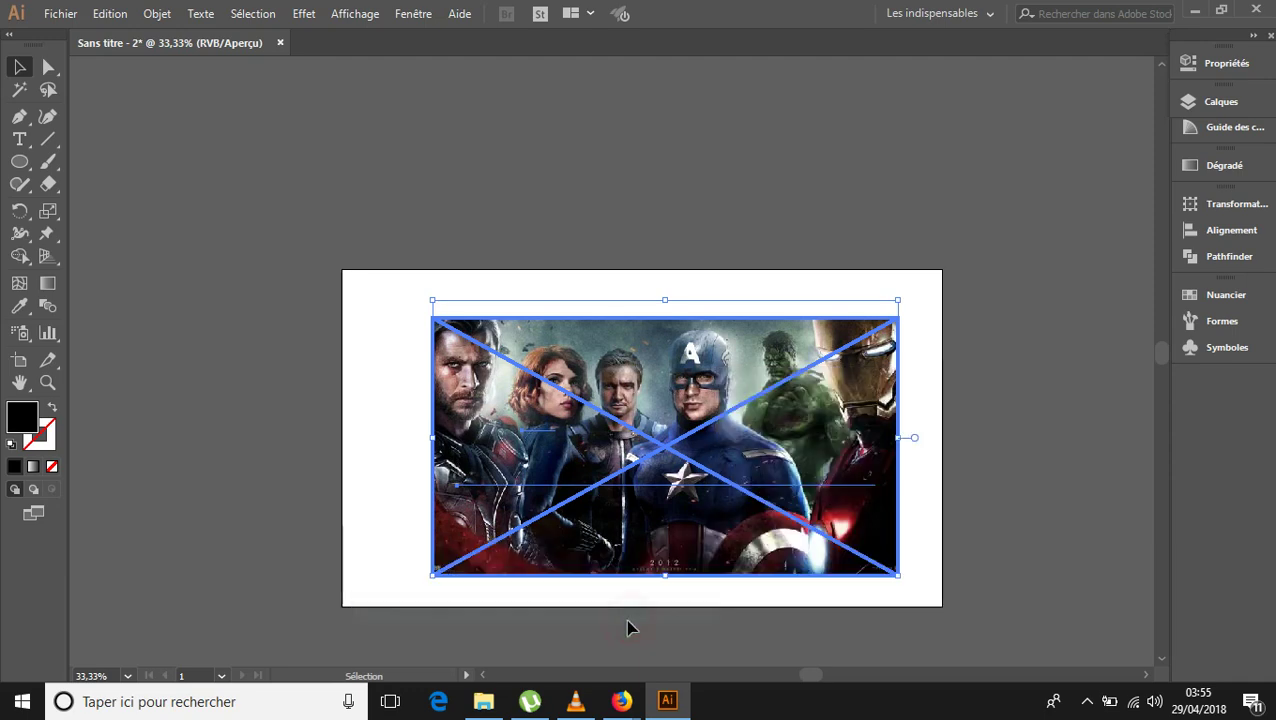
right_click(660, 372)
mouse_move(720, 557)
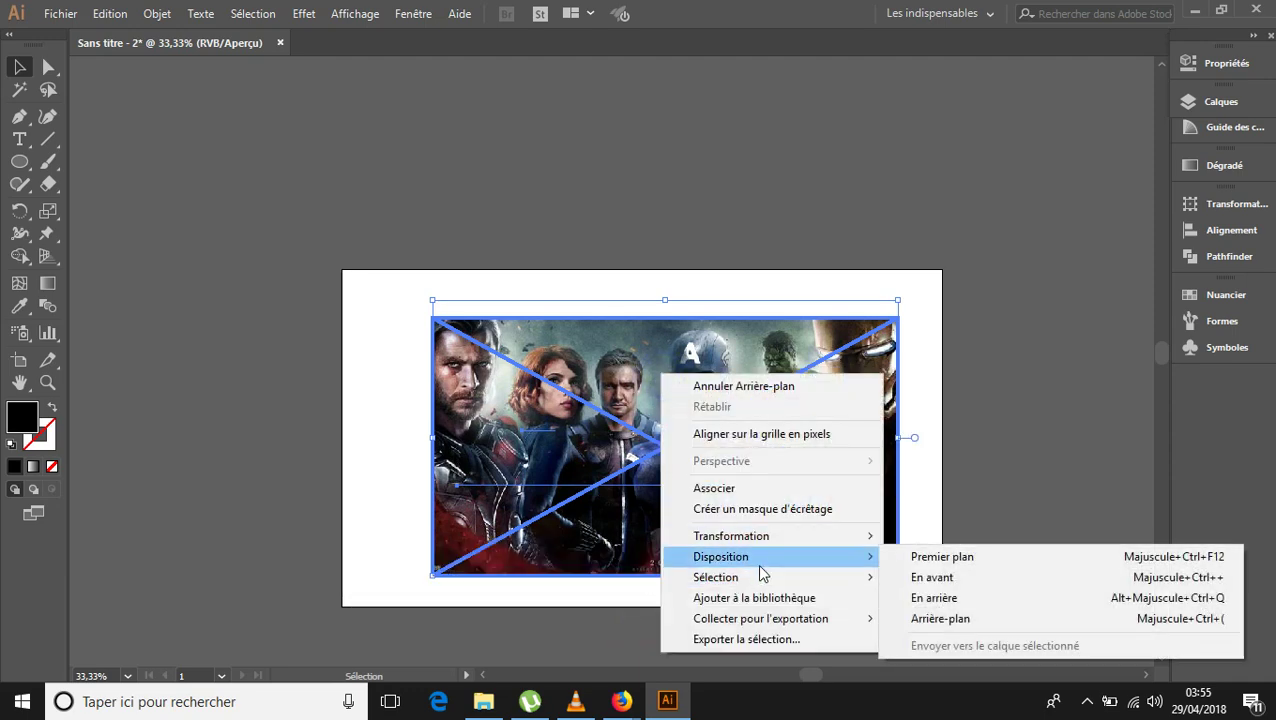
left_click(940, 619)
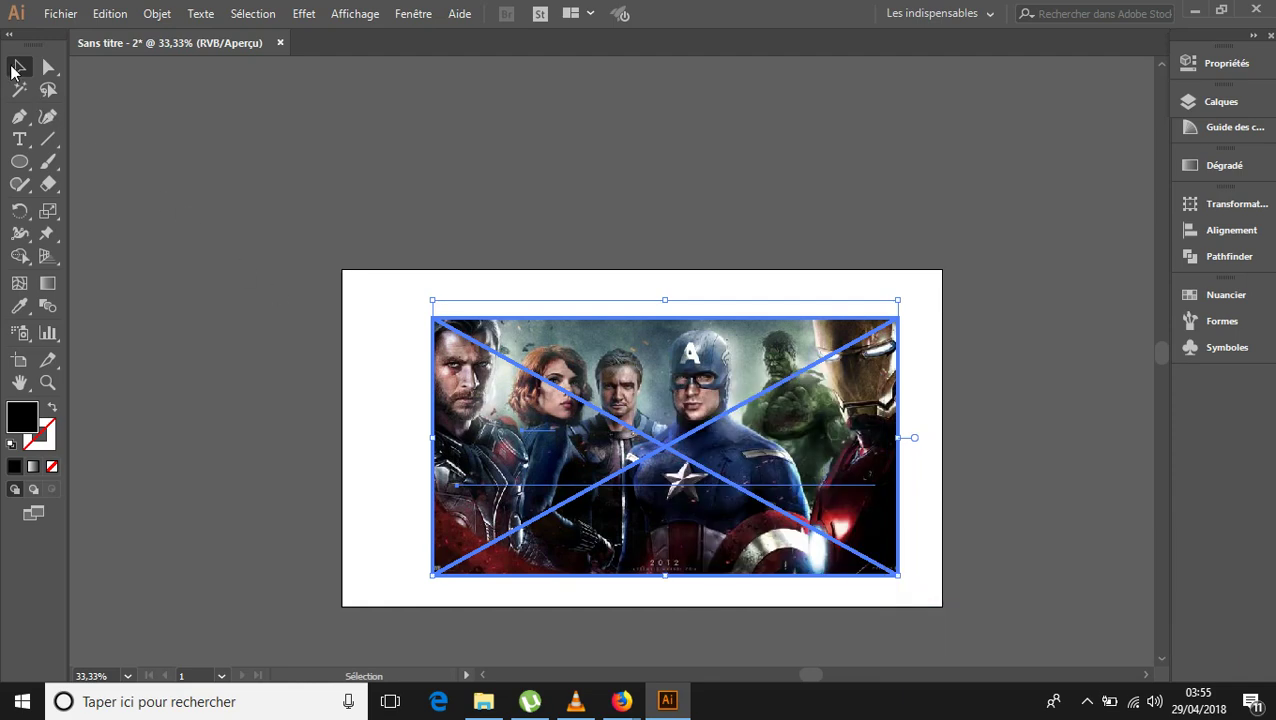
left_click_drag(447, 345, 670, 349)
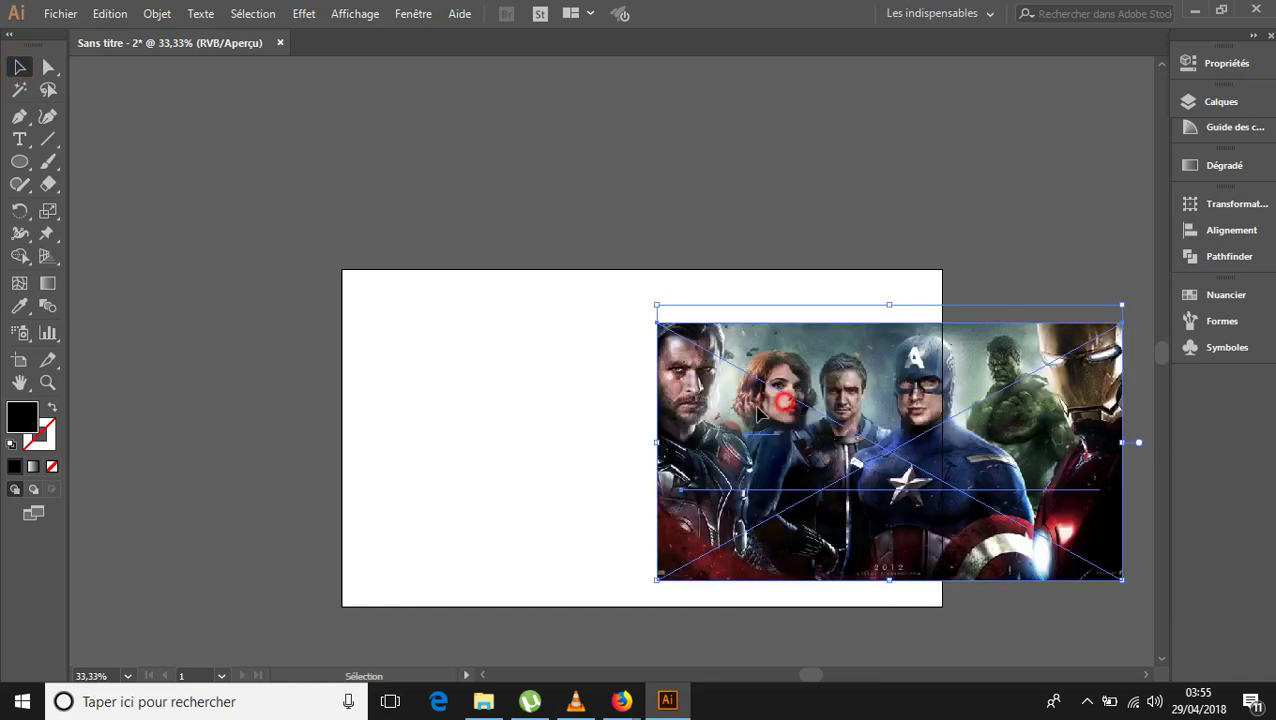
left_click_drag(785, 405, 569, 393)
left_click(918, 447)
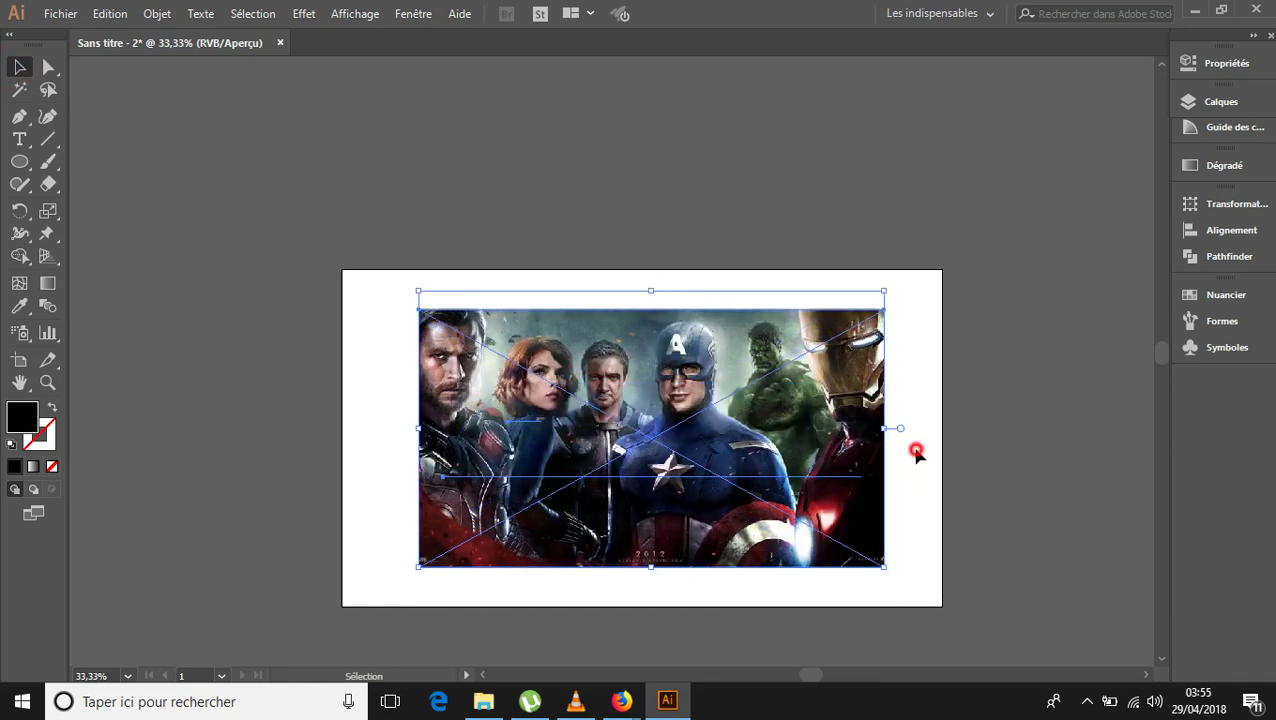
- Nudge the photo slightly right and send it behind the AVENGERS lettering
left_click(717, 418)
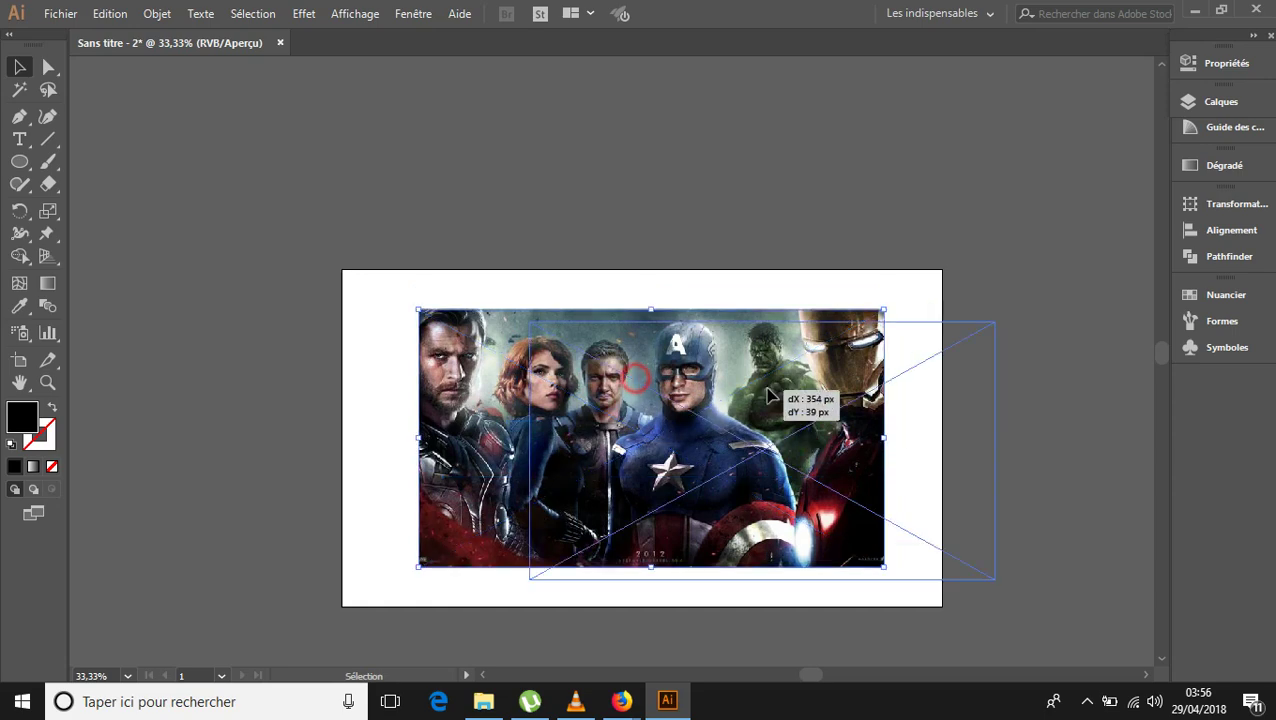
mouse_move(640, 386)
left_mouse_down()
mouse_move(826, 390)
mouse_move(632, 374)
mouse_move(646, 383)
left_mouse_up()
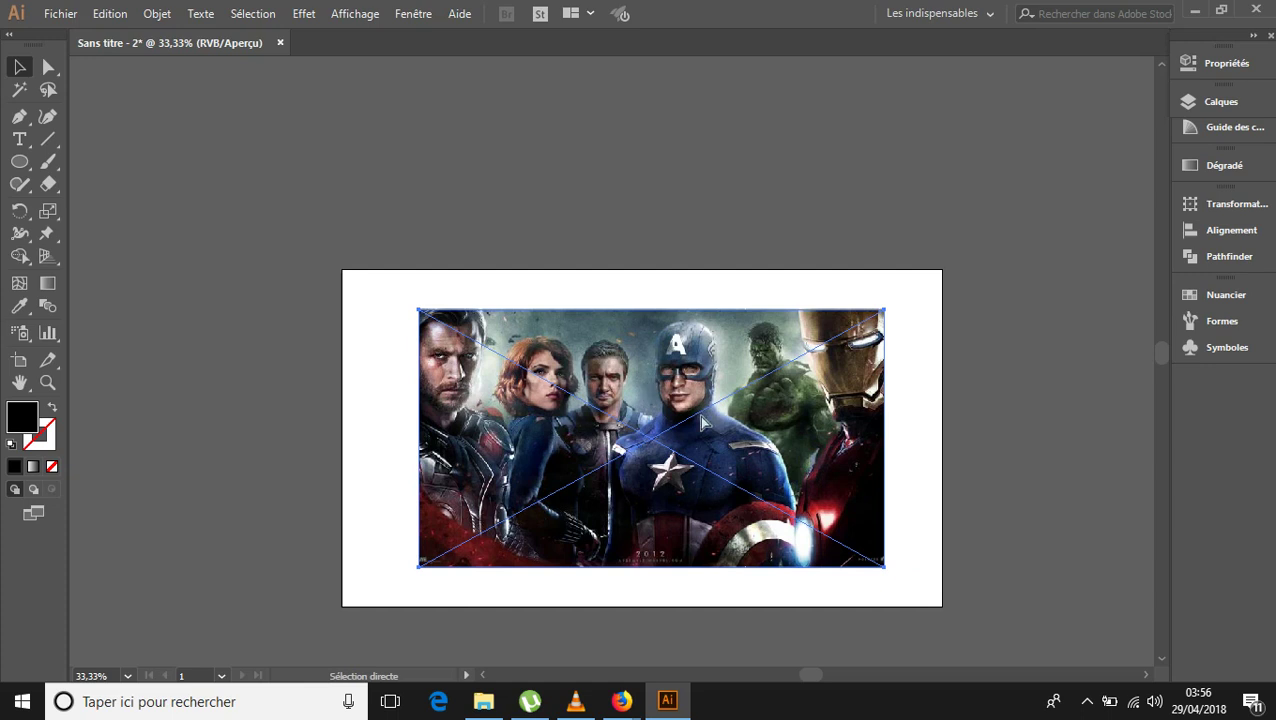
left_click_drag(699, 415, 713, 419)
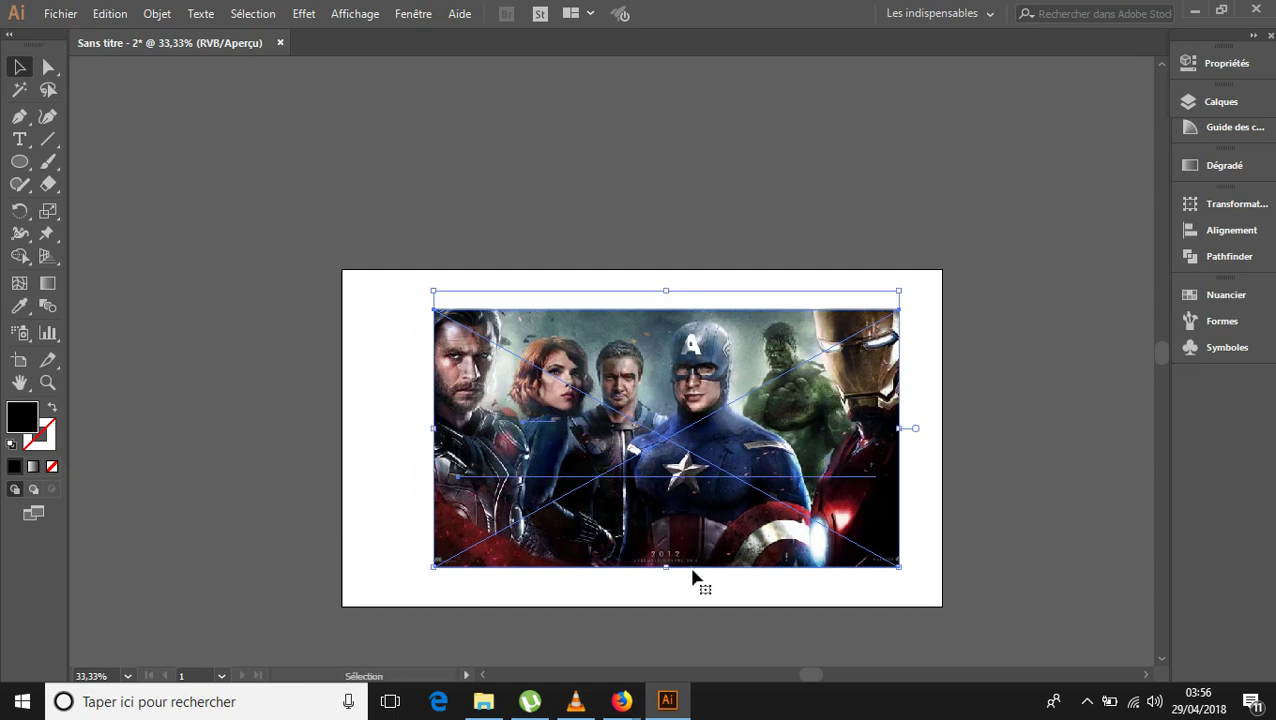
right_click(662, 374)
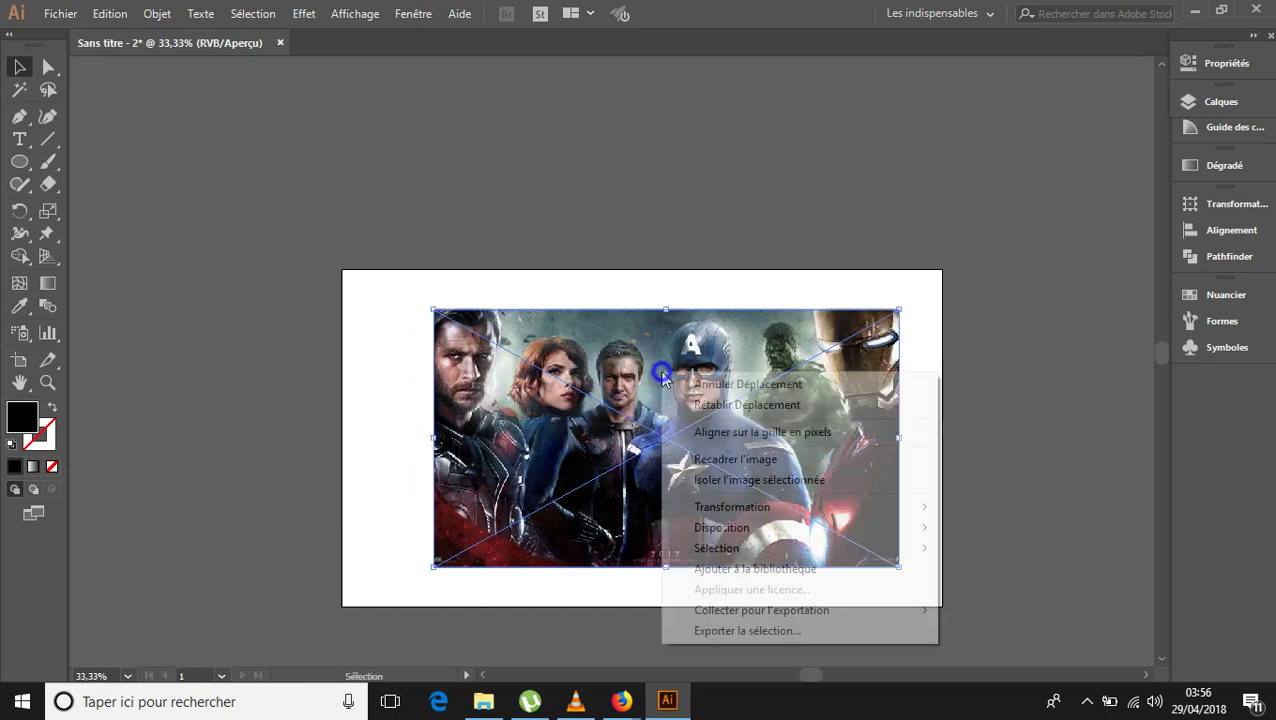
mouse_move(721, 527)
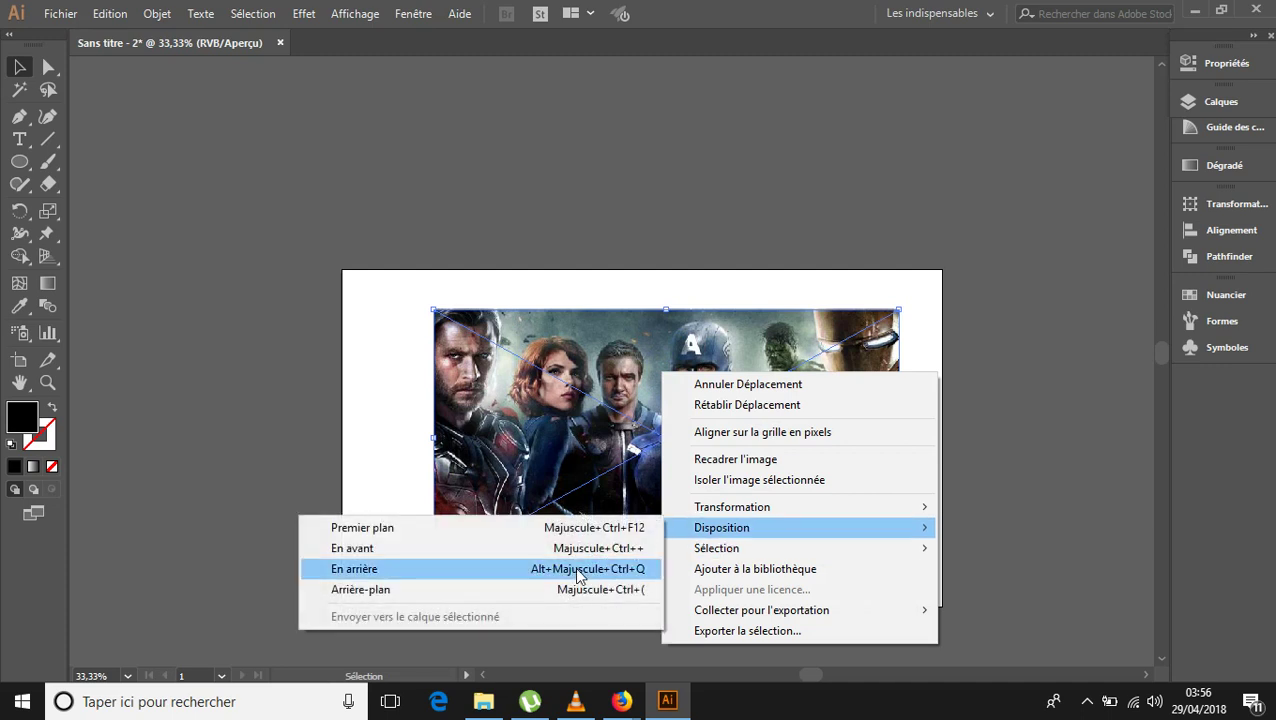
left_click(578, 590)
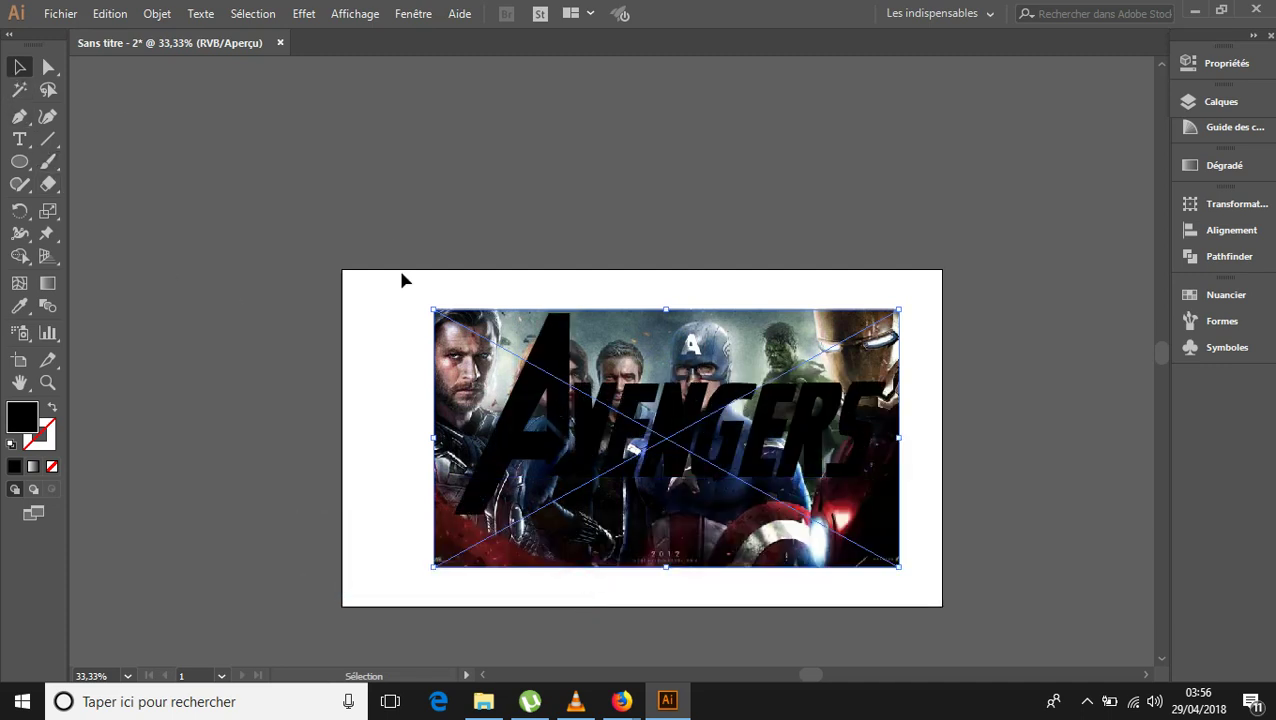
- Select the photo and AVENGERS text together and make a clipping mask from them
mouse_move(558, 401)
left_mouse_down()
mouse_move(563, 424)
mouse_move(558, 406)
left_mouse_up()
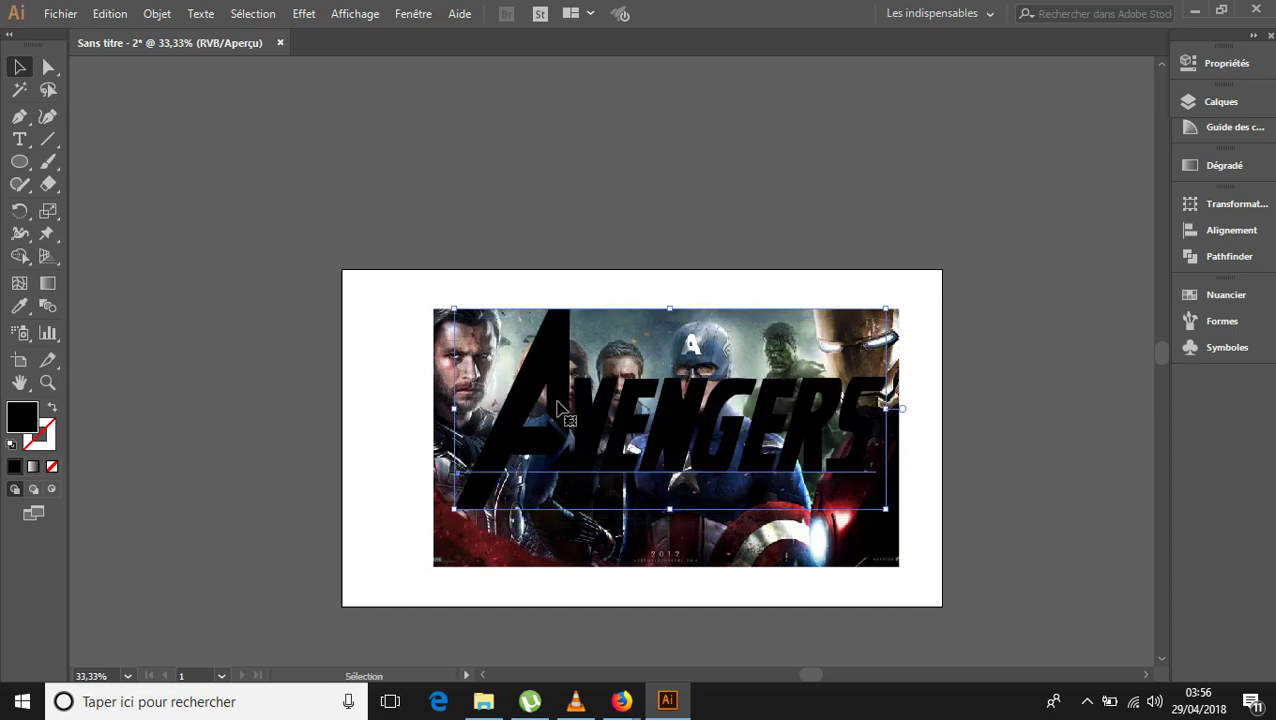
mouse_move(924, 300)
left_mouse_down()
mouse_move(572, 540)
mouse_move(423, 567)
left_mouse_up()
right_click(608, 372)
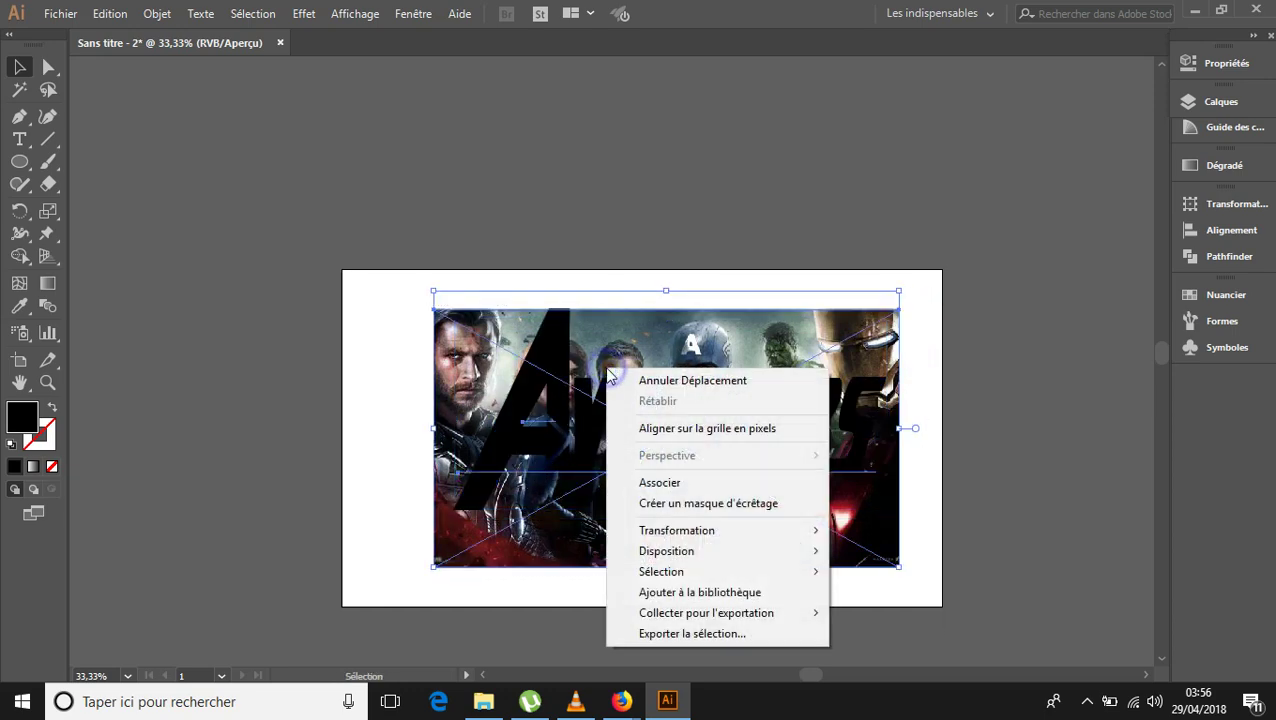
left_click(680, 503)
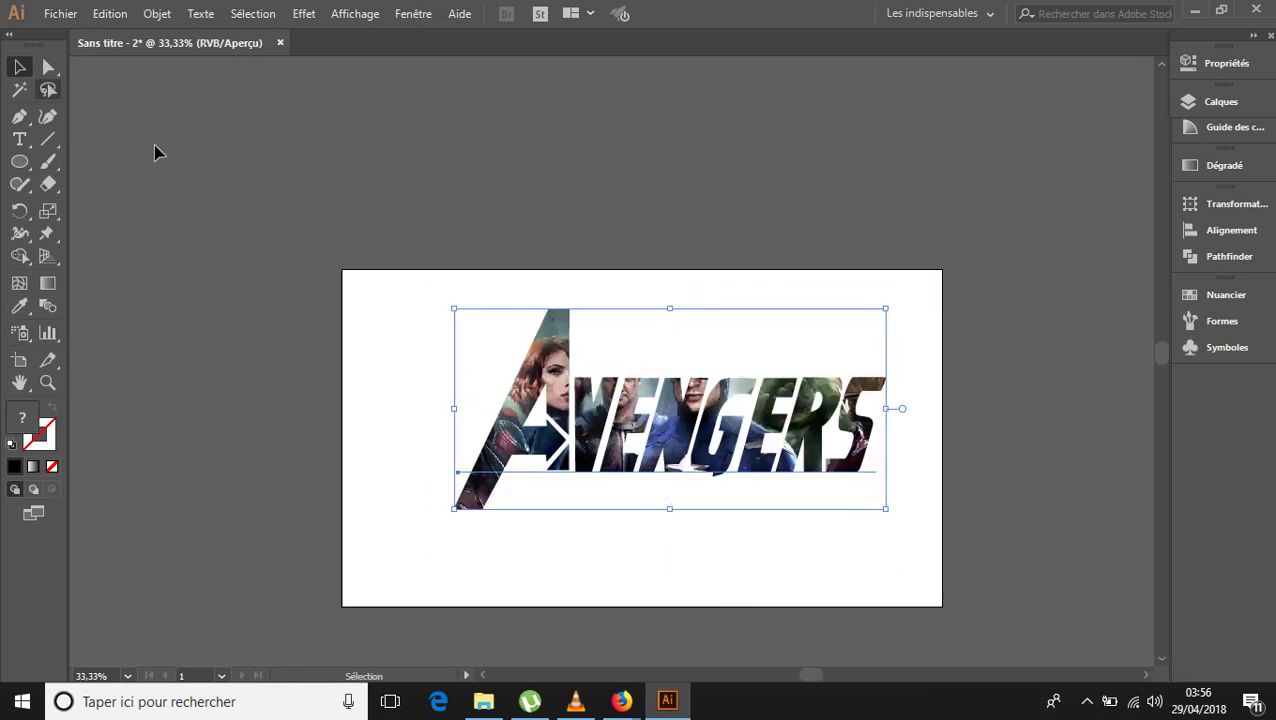
- Drag the clipped AVENGERS wordmark down toward the artboard's bottom edge
scroll(645, 405, "up", 3)
scroll(636, 407, "up", 1)
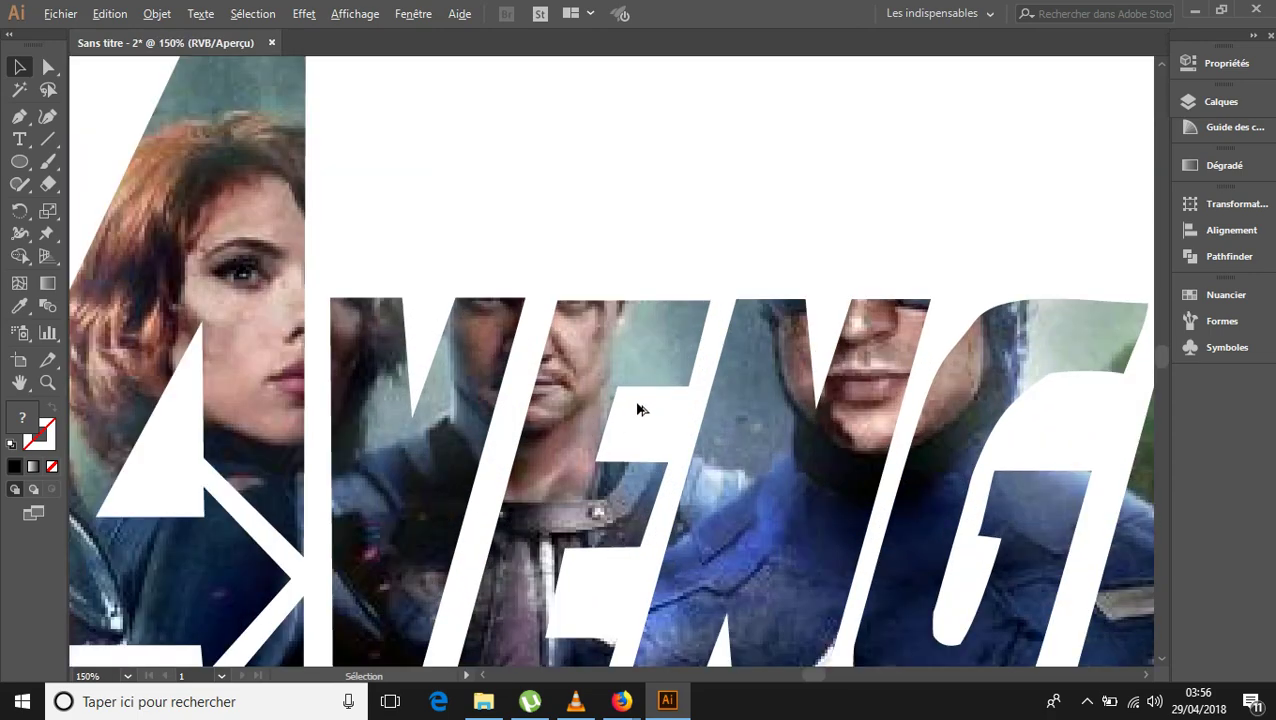
scroll(636, 407, "down", 2)
scroll(945, 512, "down", 1)
scroll(945, 520, "down", 1)
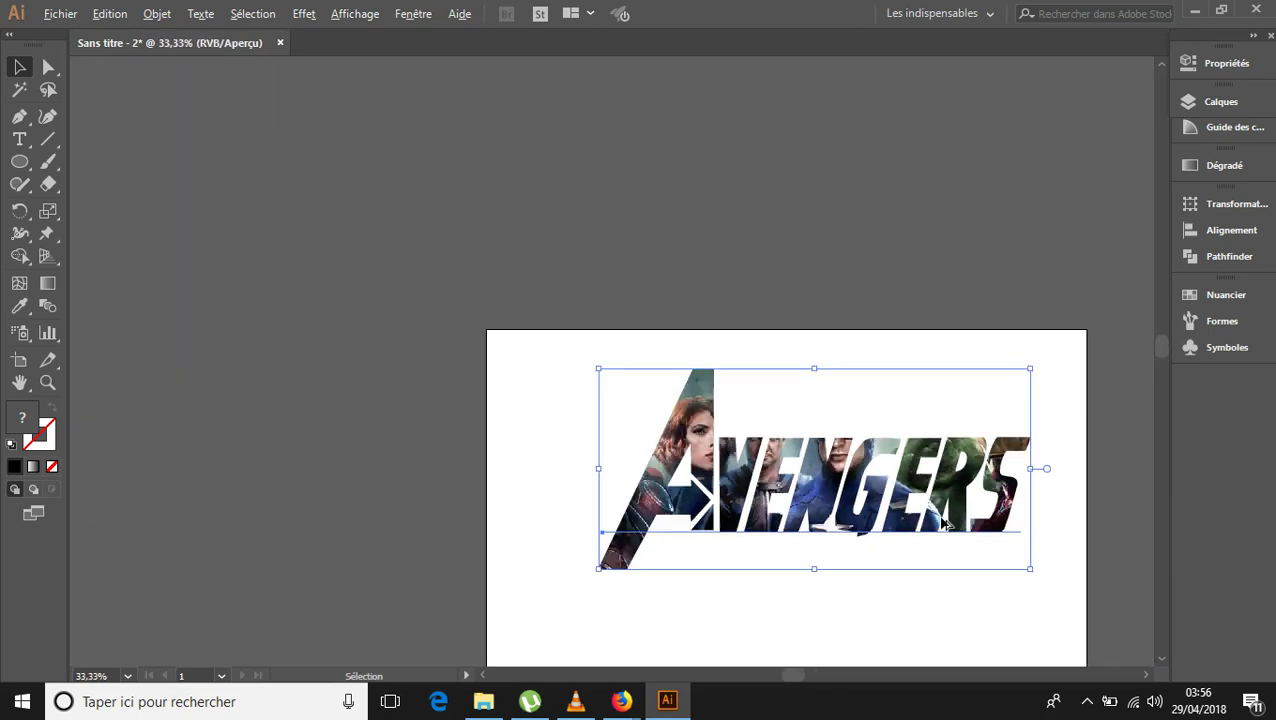
scroll(1030, 535, "up", 1)
scroll(1049, 540, "down", 1)
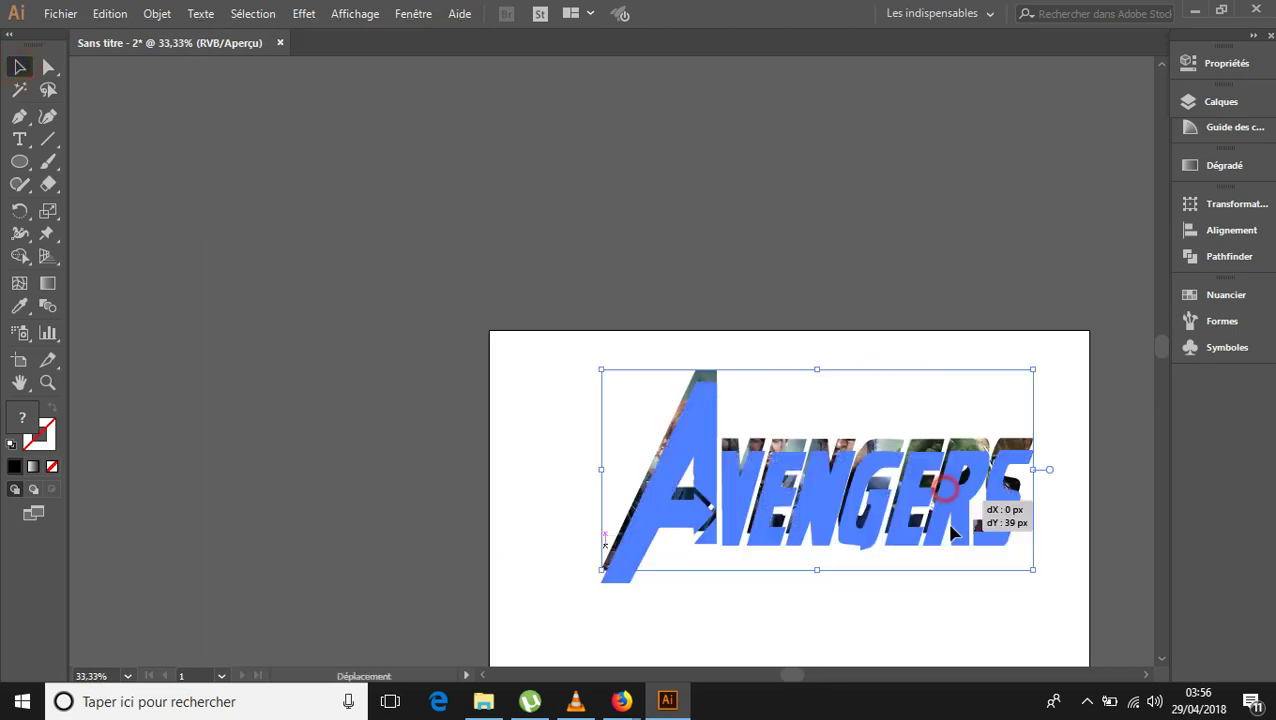
left_click_drag(943, 487, 946, 633)
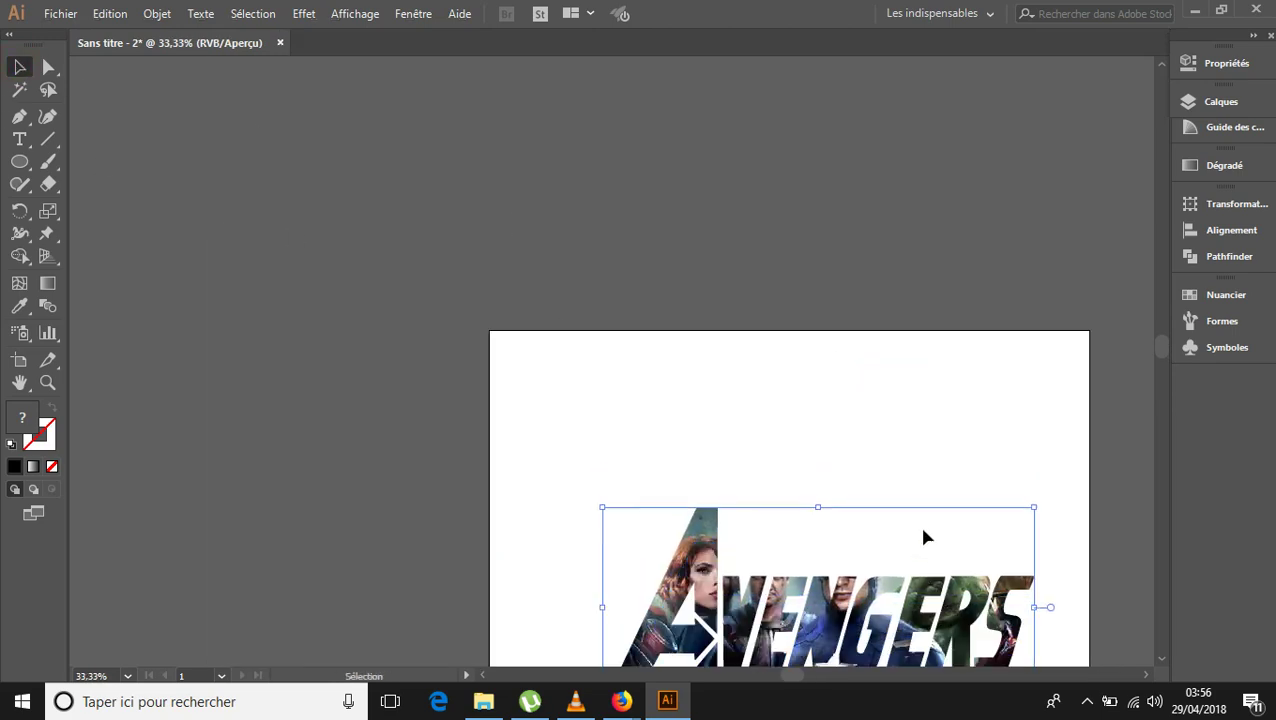
scroll(910, 562, "down", 2)
left_click_drag(903, 540, 903, 566)
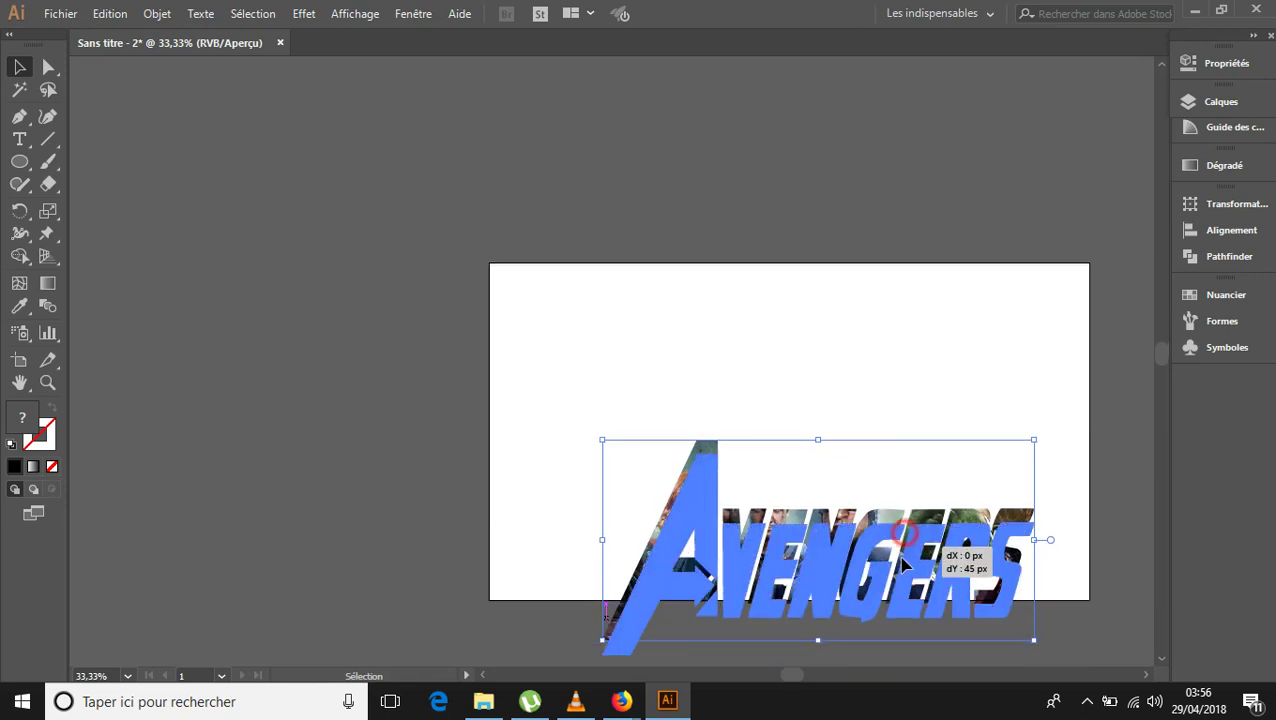
- Draw a large circle above the lettering and make it an outline with no fill
left_click(19, 161)
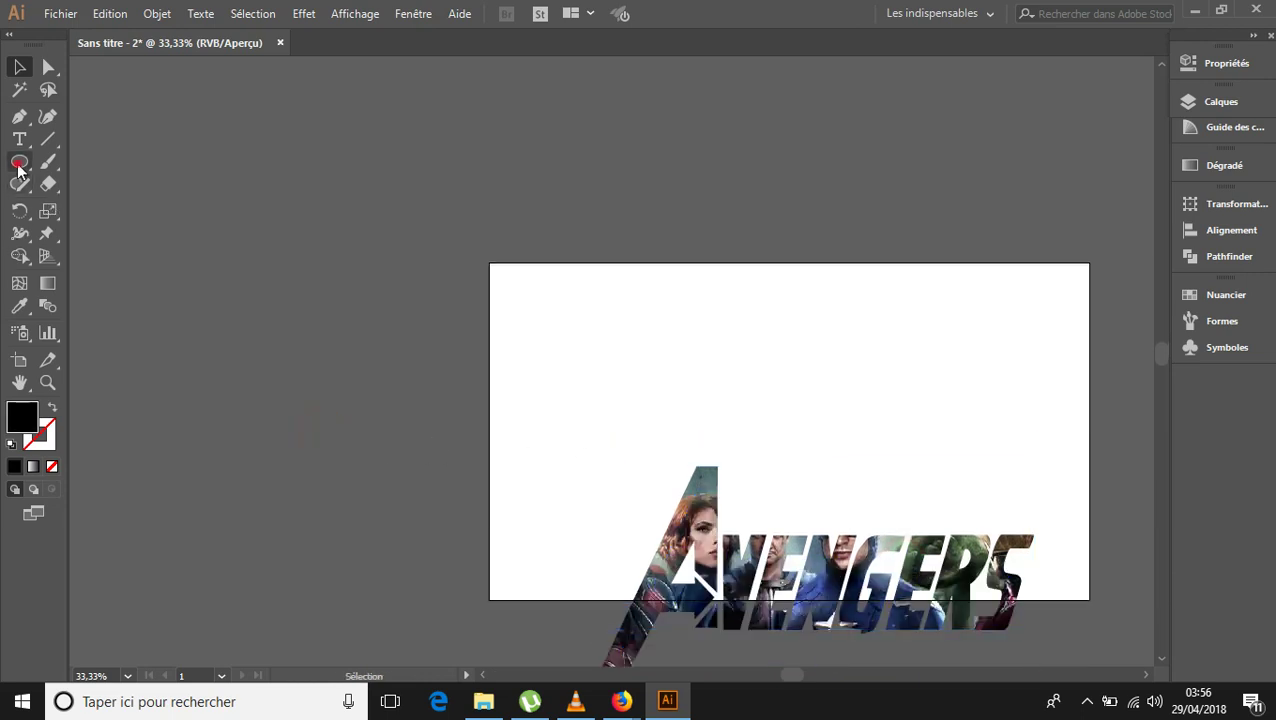
left_click_drag(655, 343, 793, 498)
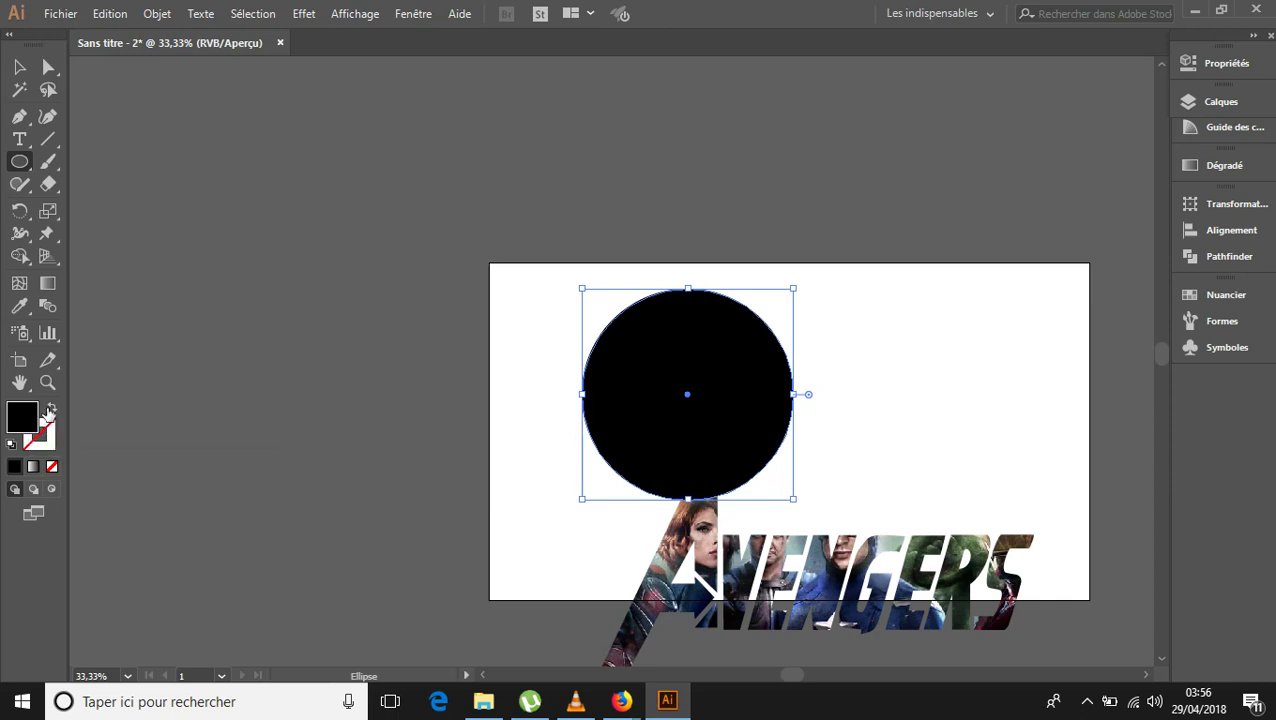
left_click(53, 412)
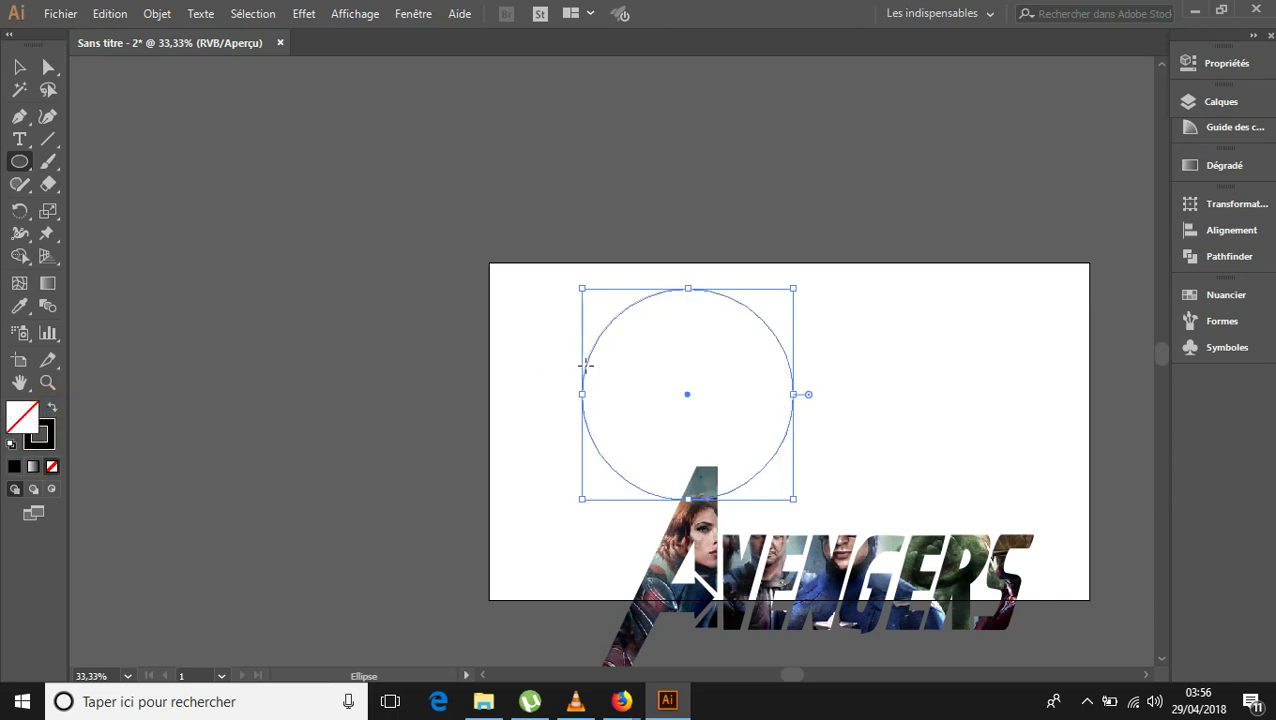
- Give the circle a 2 pt stroke in the Properties panel
left_click(18, 68)
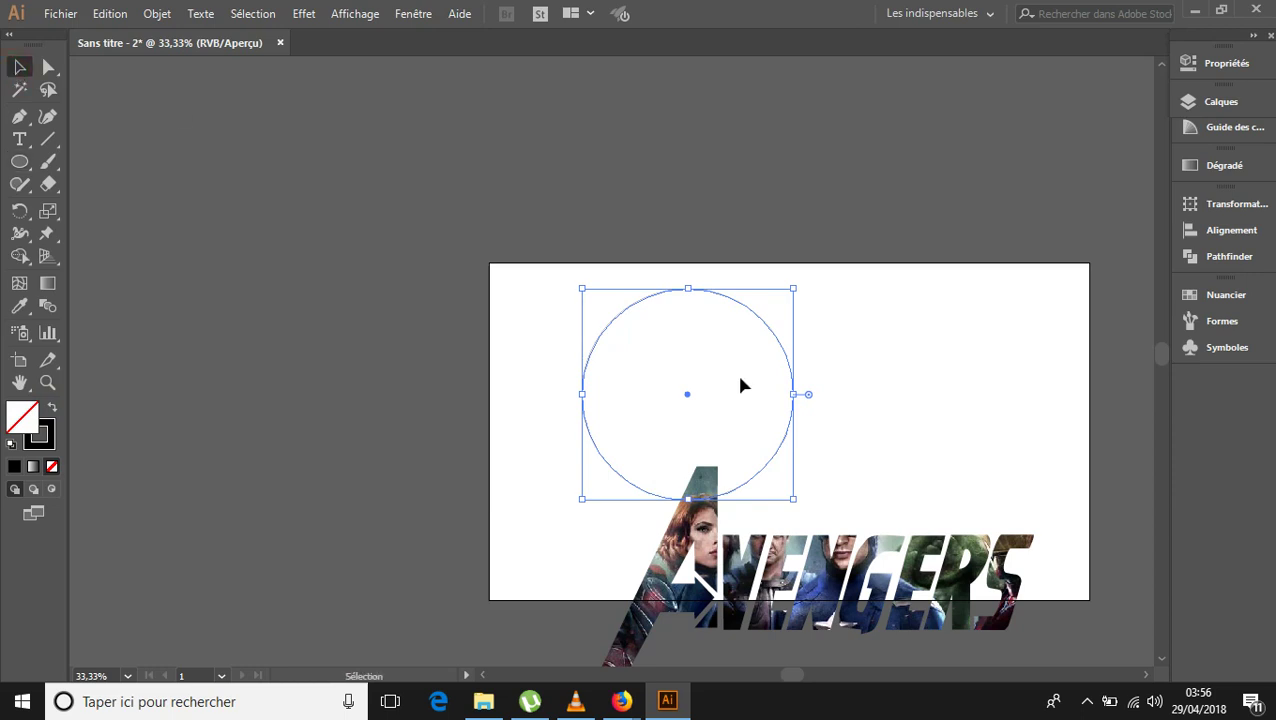
left_click(884, 378)
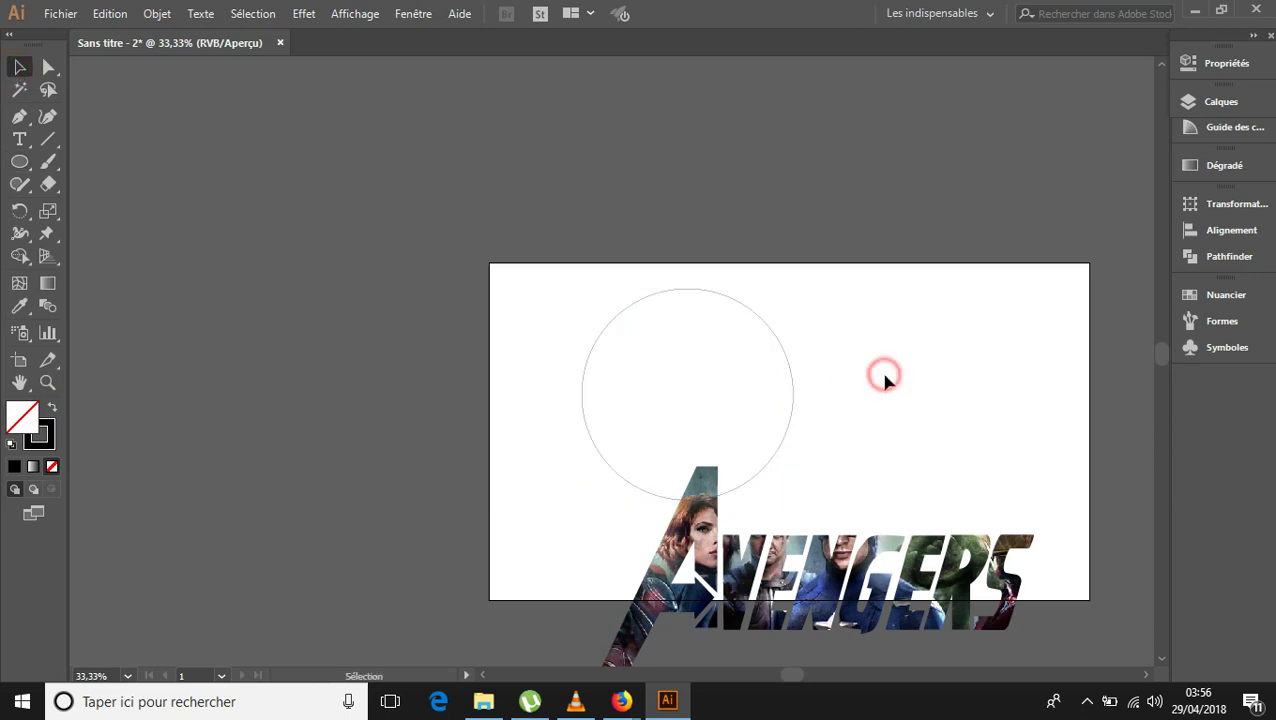
left_click(791, 372)
left_click(1236, 66)
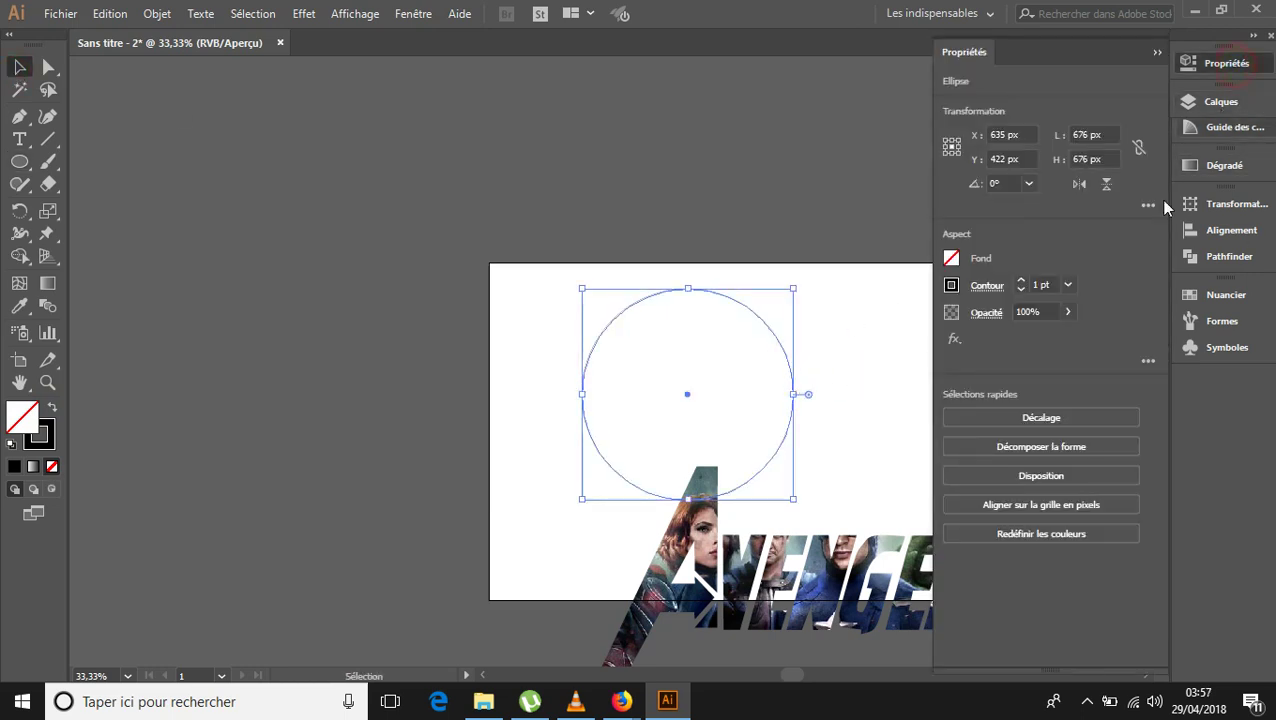
left_click(1068, 285)
left_click(1085, 327)
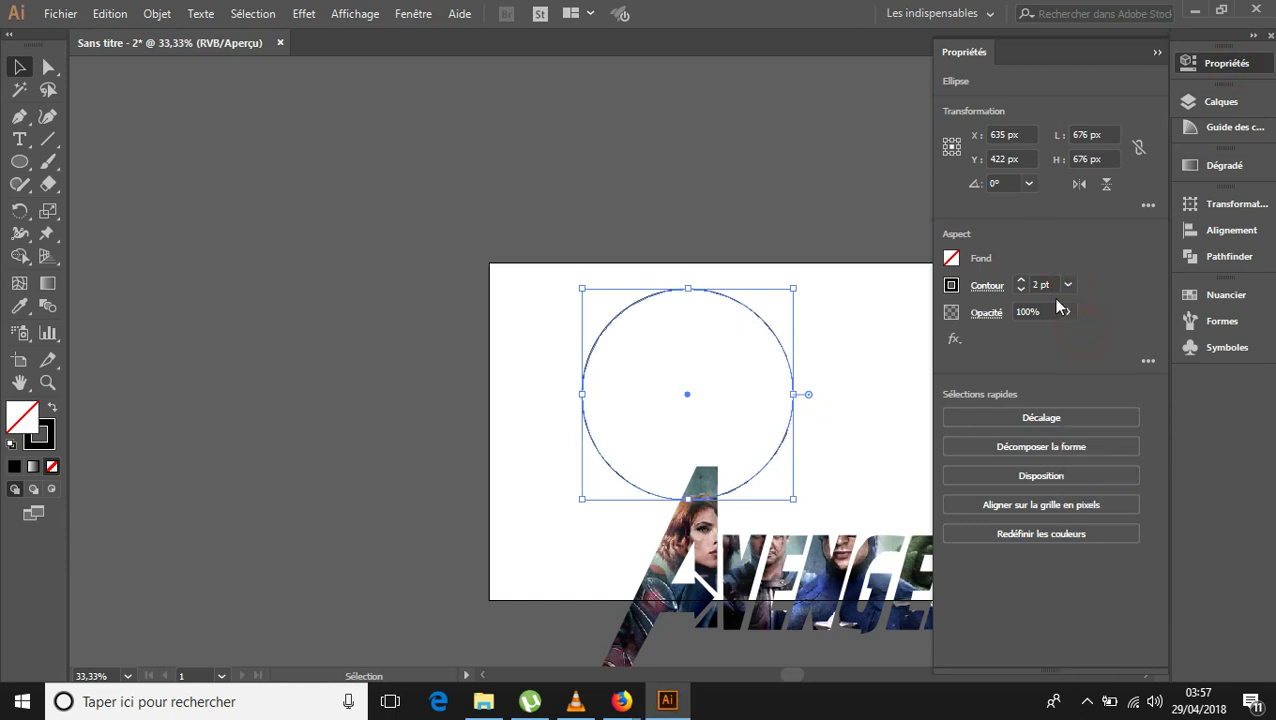
left_click(1158, 53)
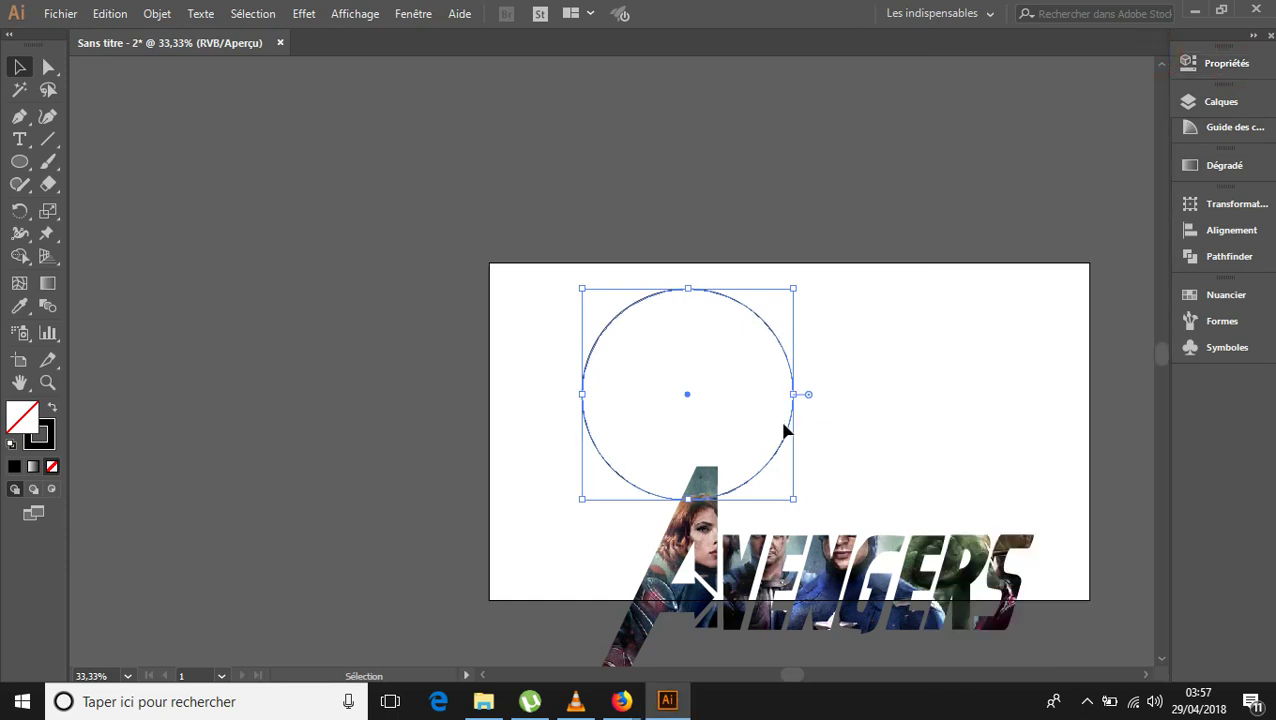
left_click(849, 424)
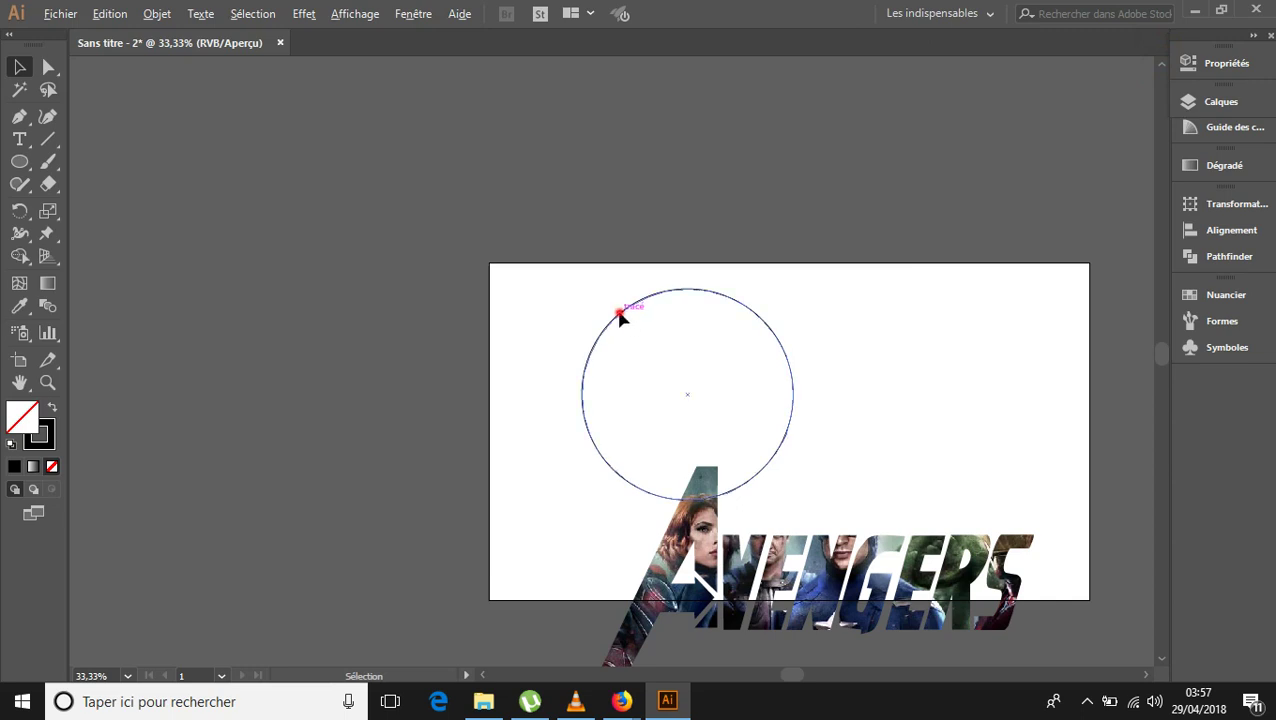
- Duplicate the circle, shrink the copy, and select the smaller circle
left_click_drag(620, 316, 731, 320)
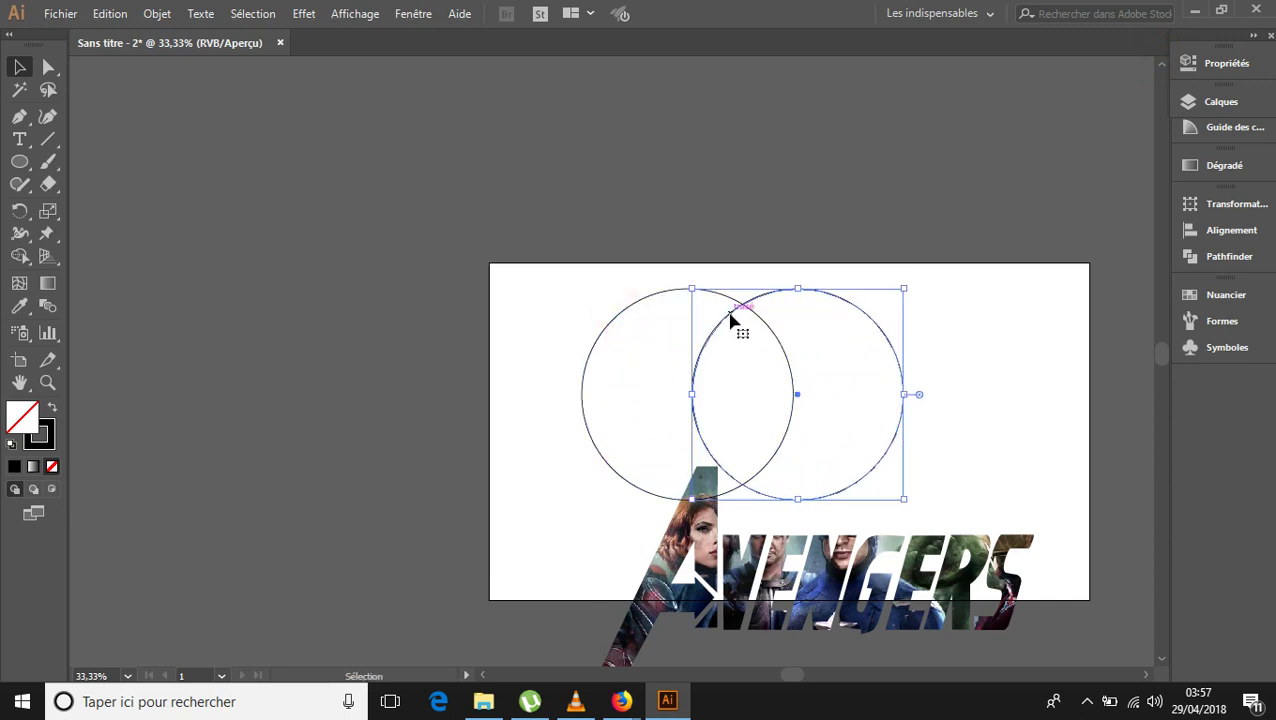
left_click_drag(906, 290, 857, 335)
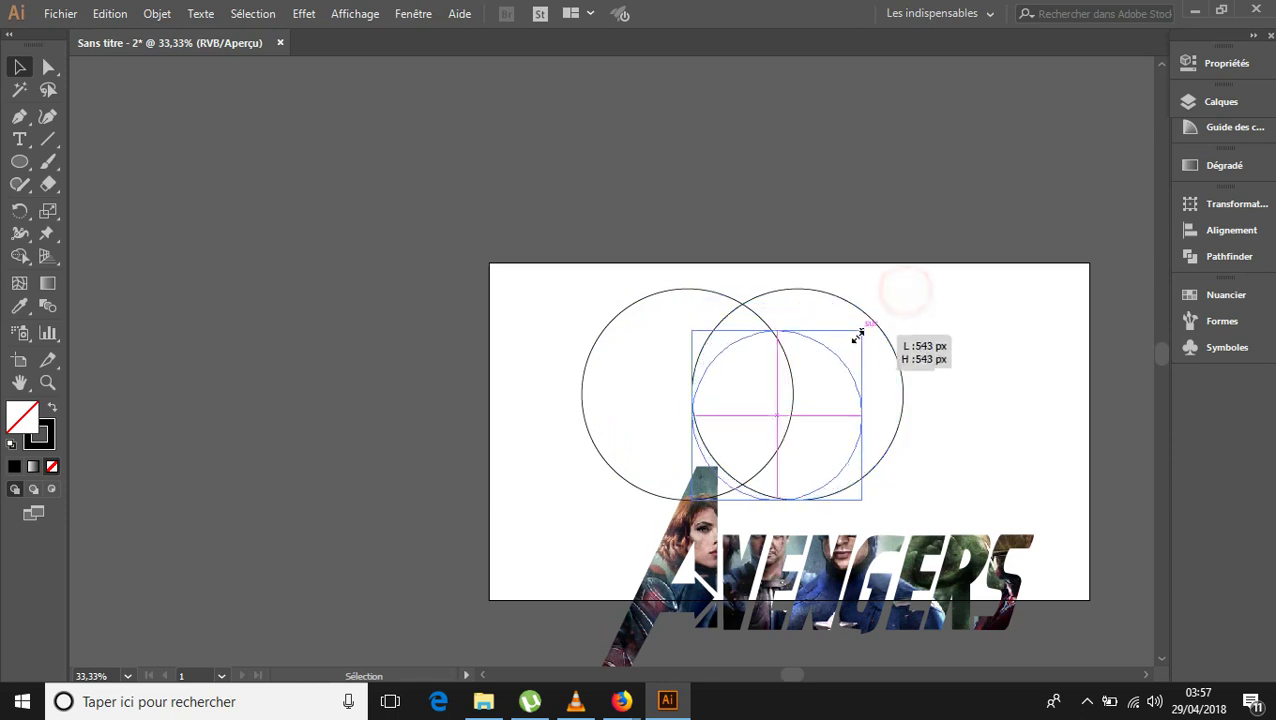
left_click(786, 390)
left_click(828, 371)
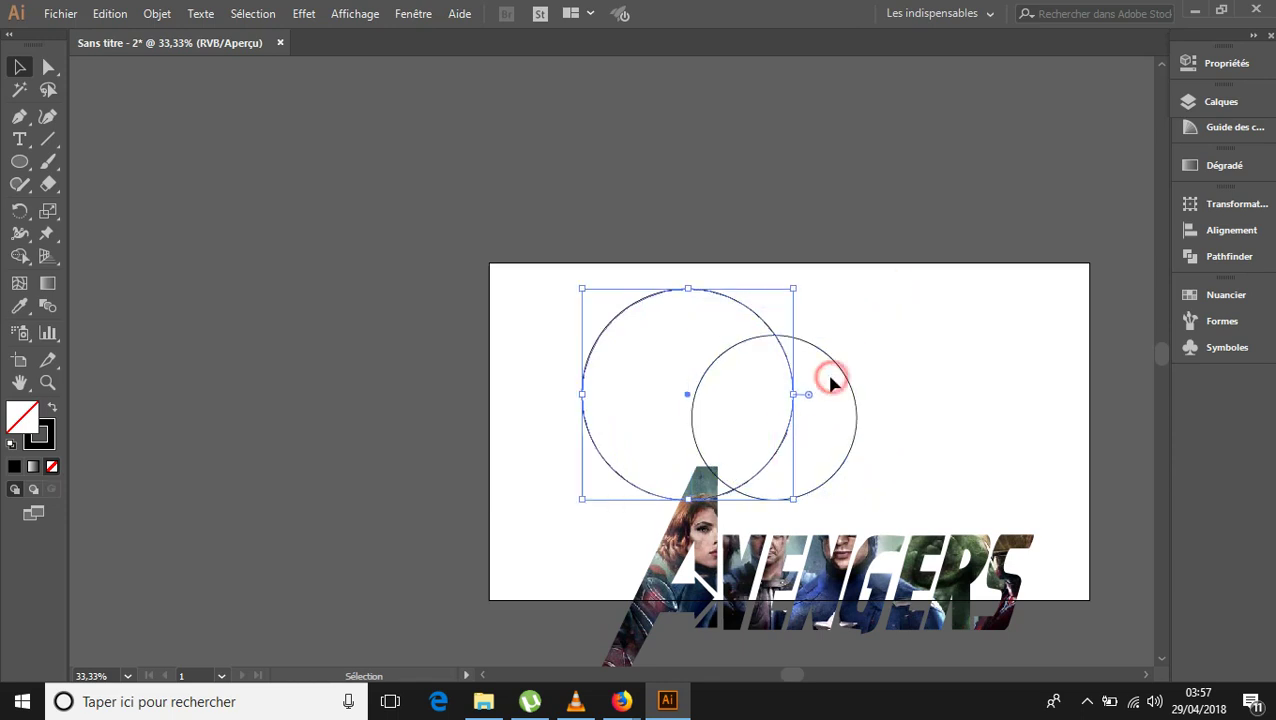
left_click(840, 374)
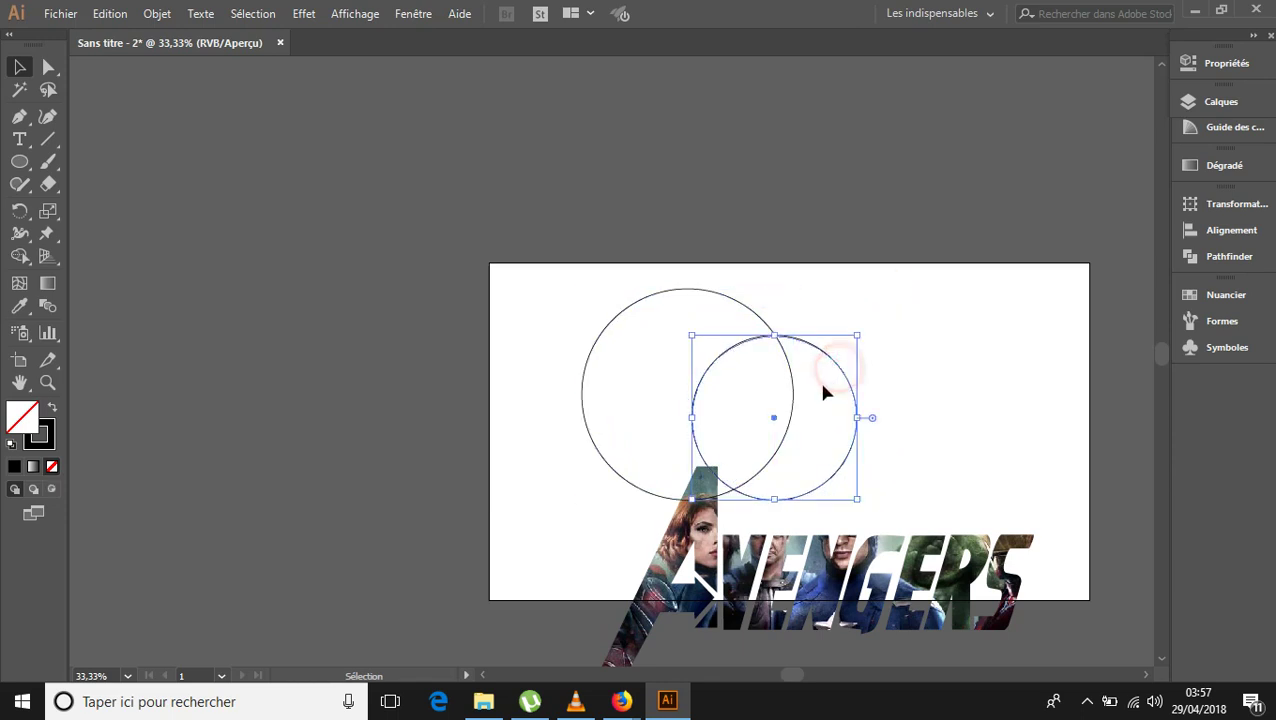
left_click(750, 368)
left_click(48, 67)
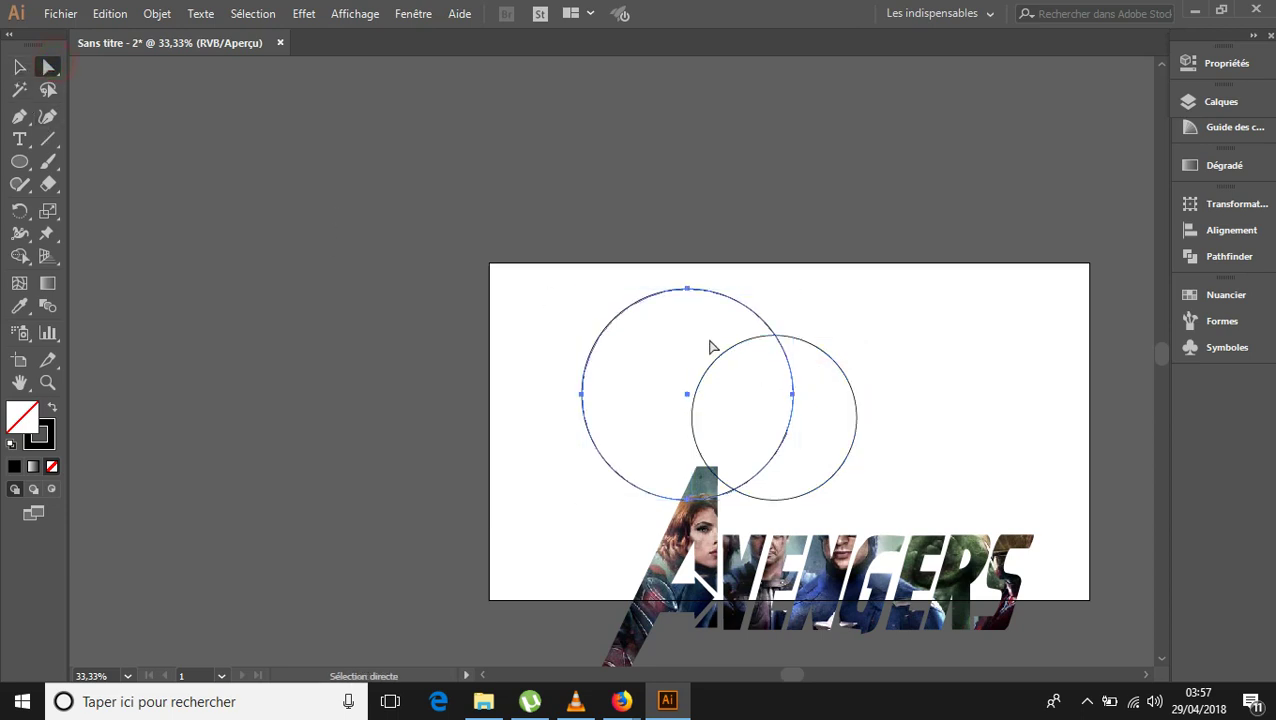
left_click(815, 381)
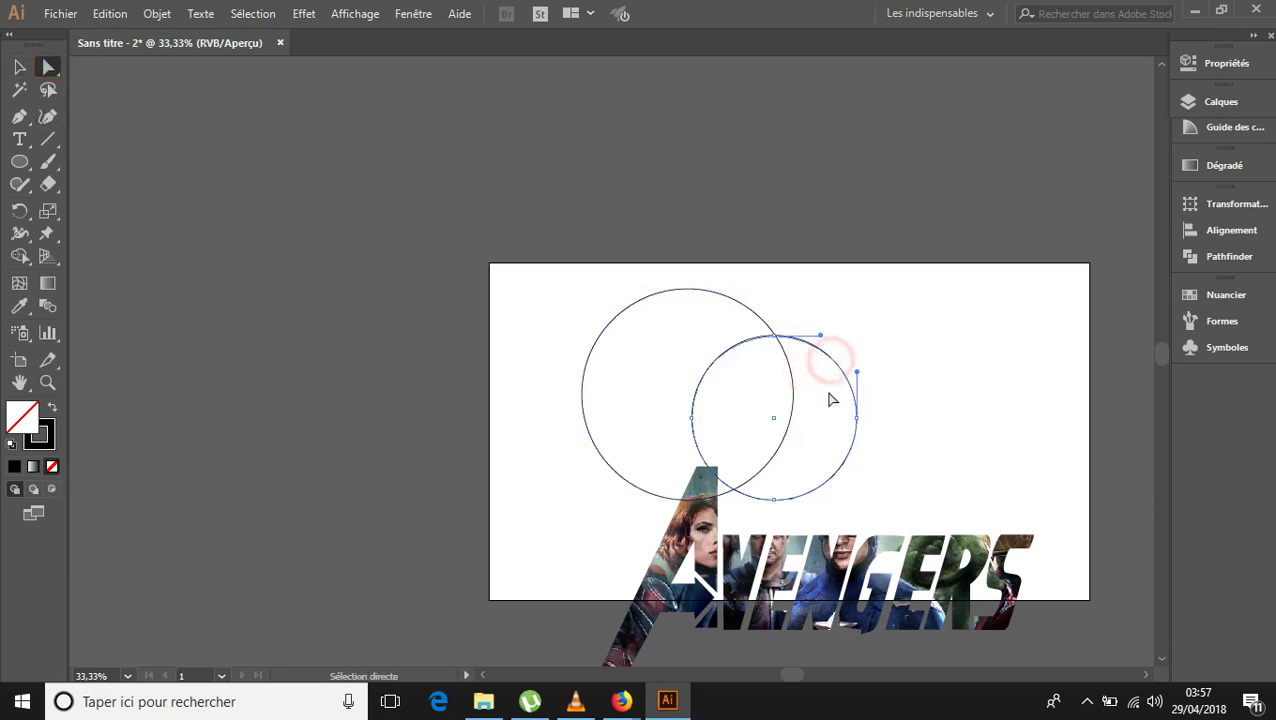
left_click_drag(828, 392, 749, 381)
left_click(818, 355)
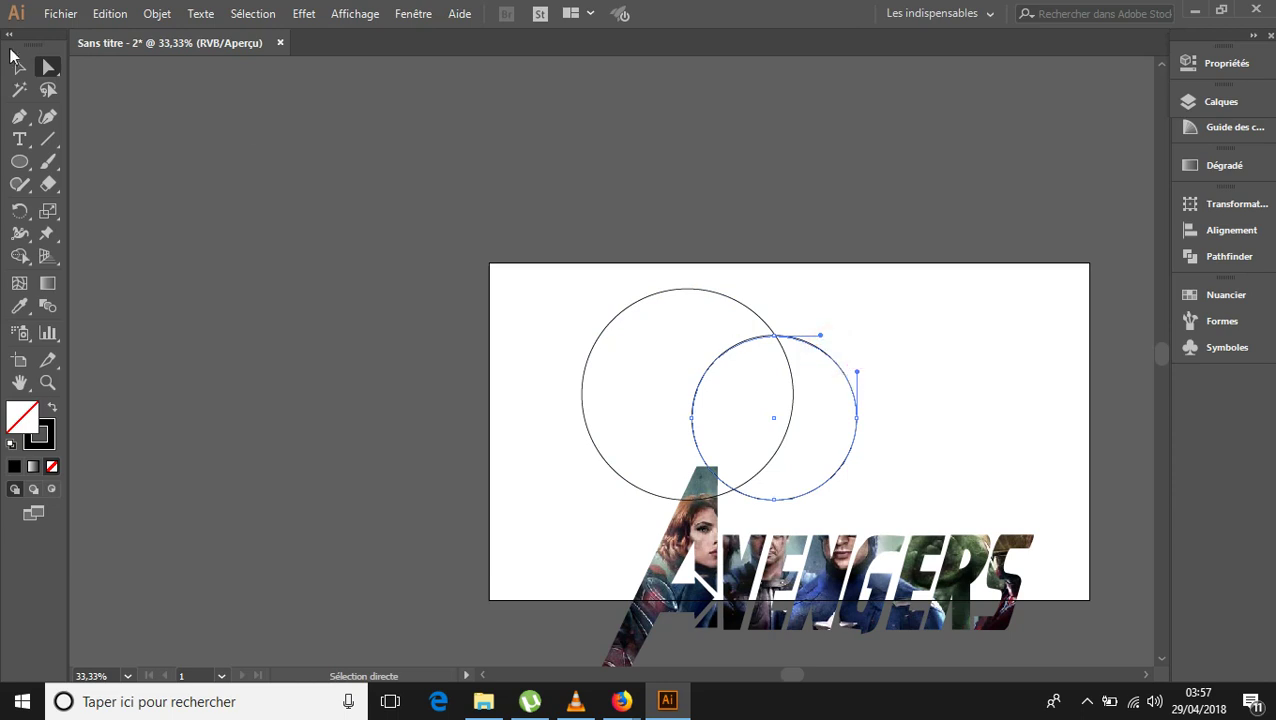
left_click(22, 70)
left_click(833, 368)
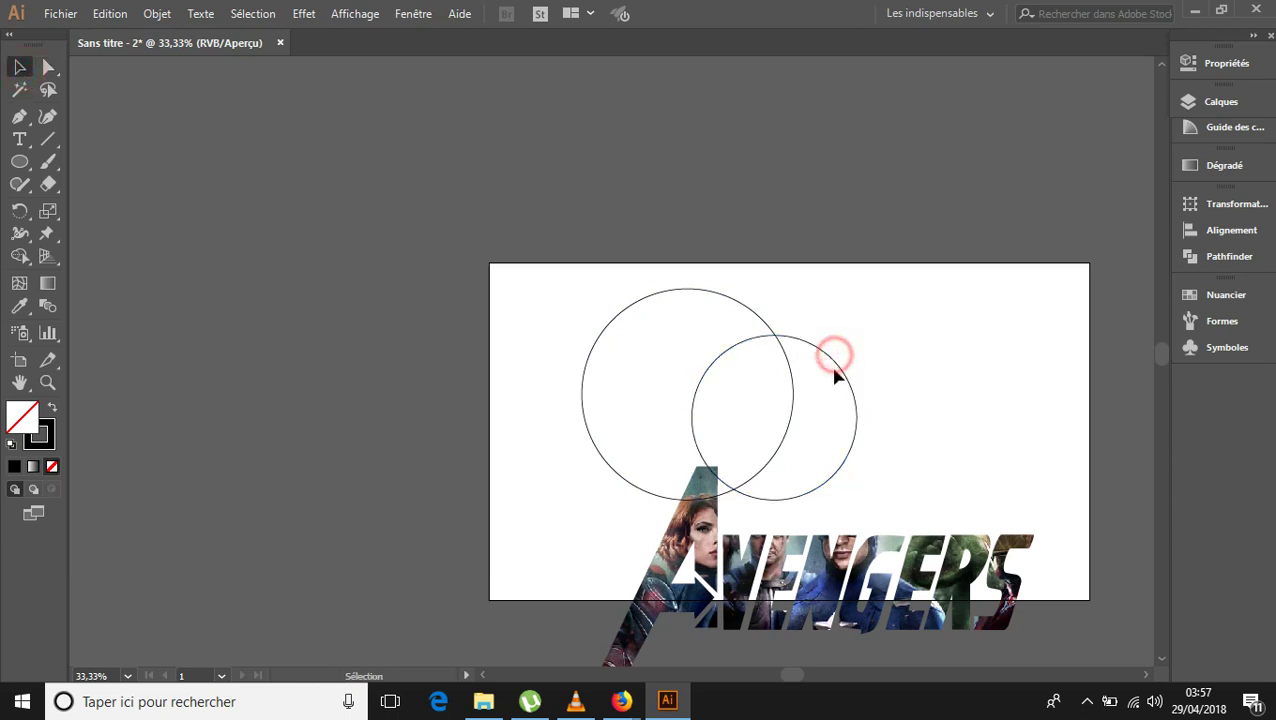
left_click(835, 369)
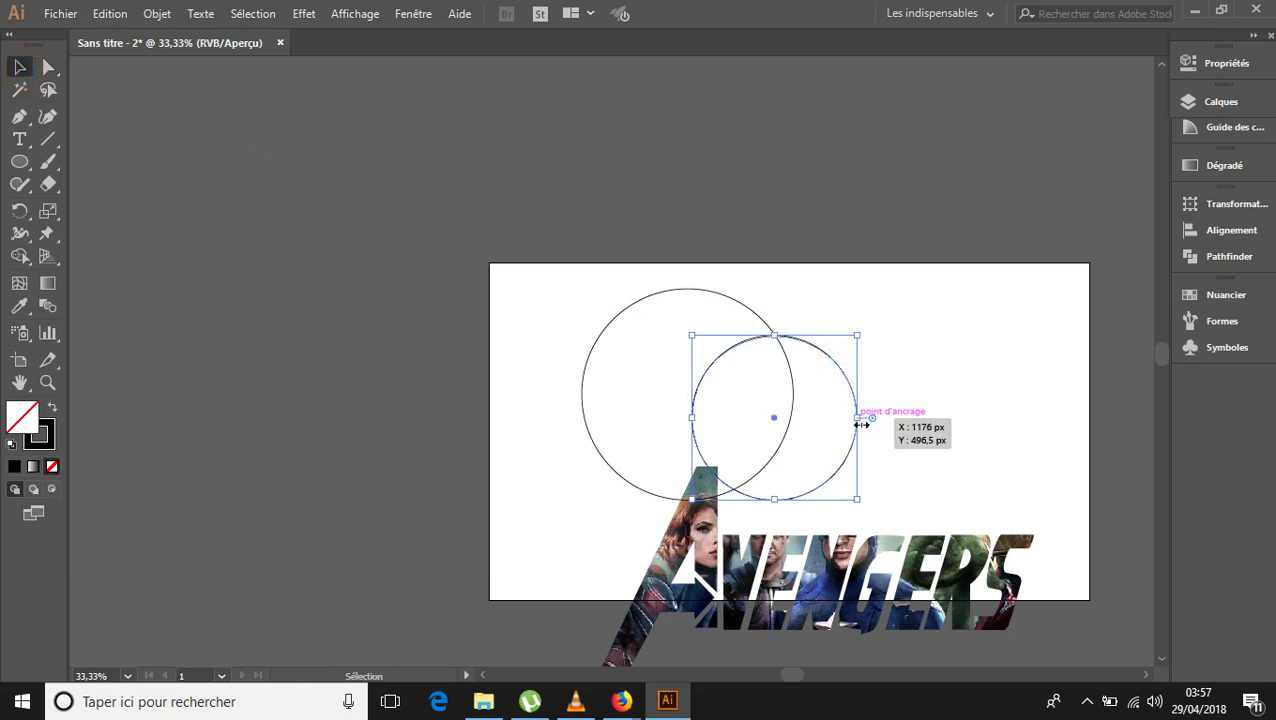
- Centre the small circle in the big one and resize it to 567 × 567 px
left_click_drag(774, 424, 687, 401)
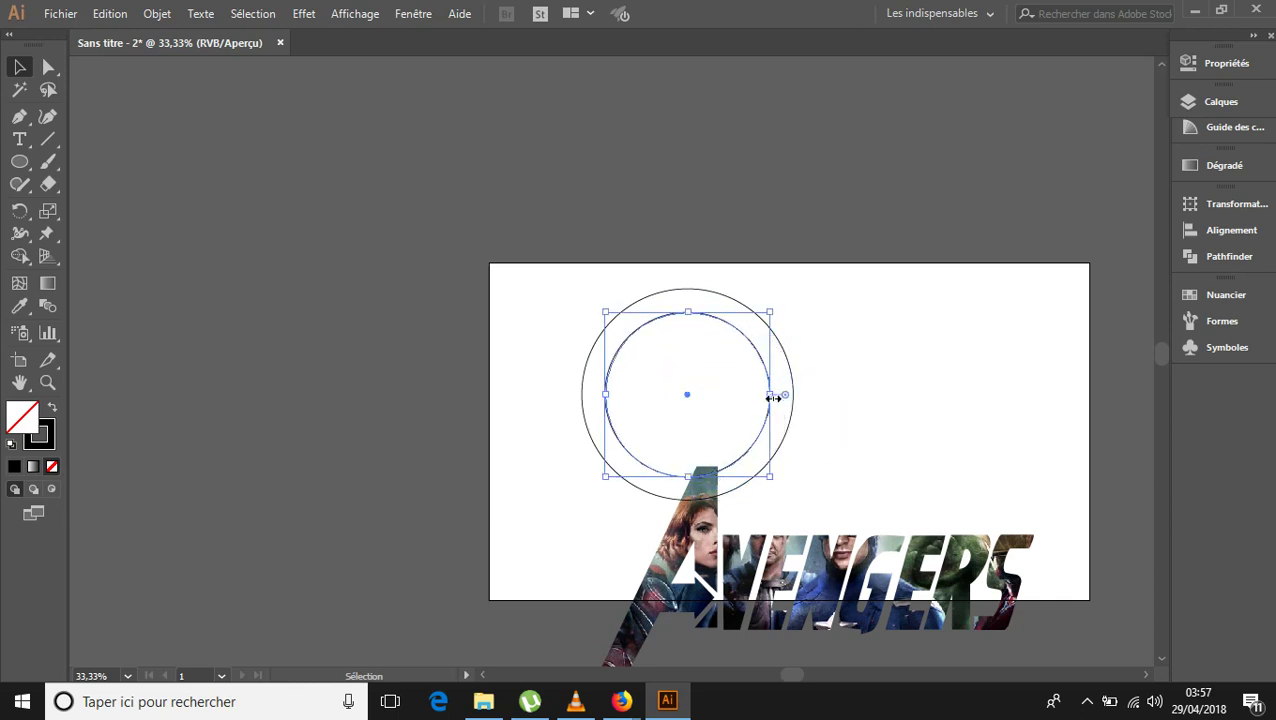
left_click_drag(772, 397, 776, 395)
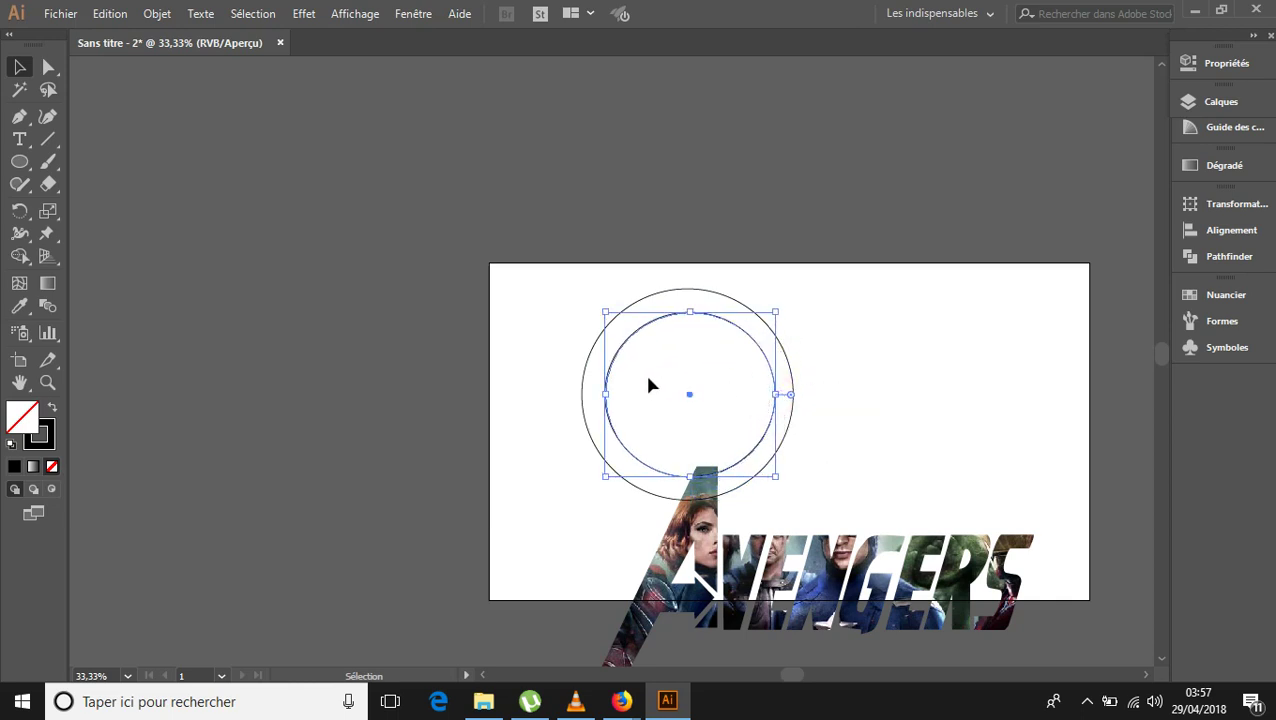
left_click_drag(605, 395, 597, 395)
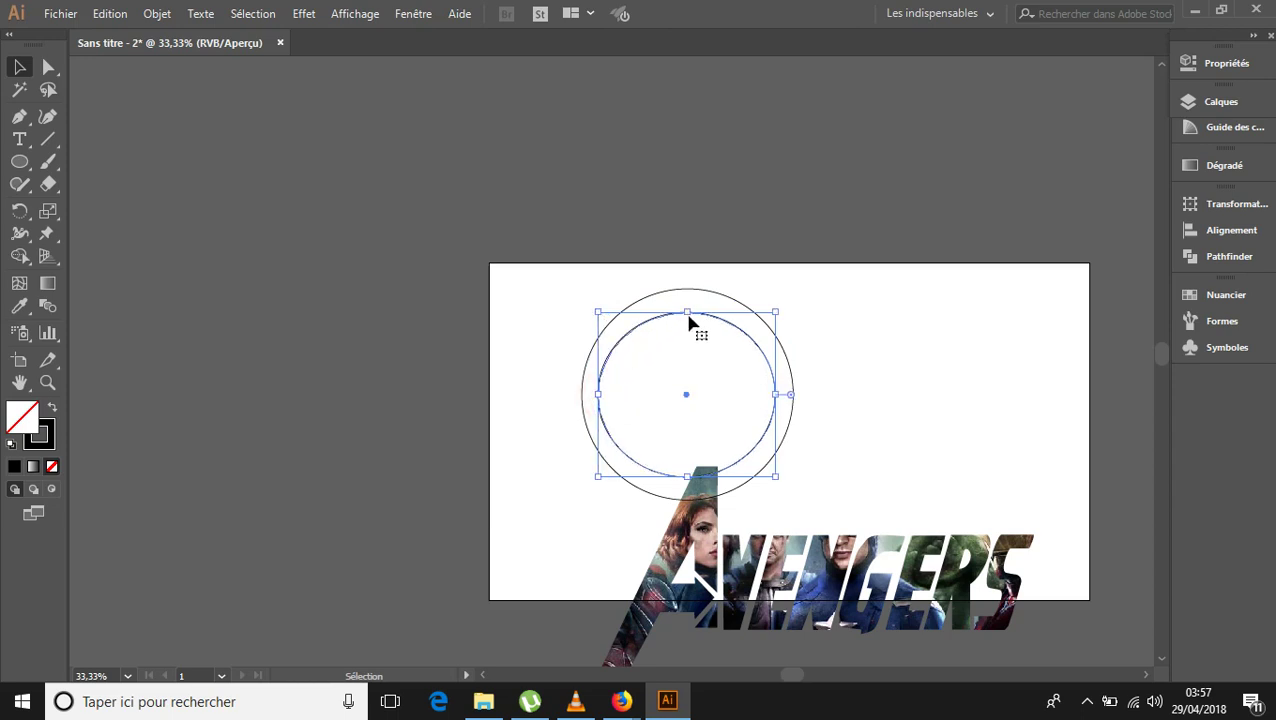
left_click_drag(688, 313, 687, 304)
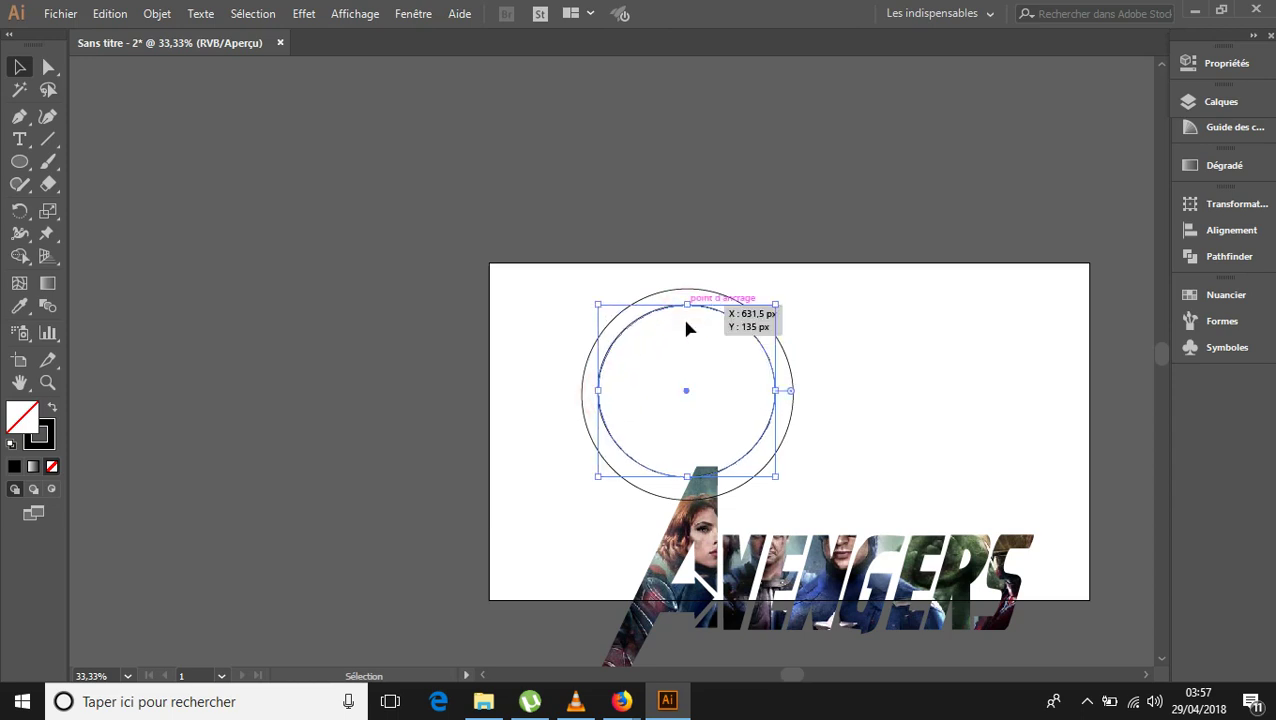
left_click_drag(687, 476, 687, 483)
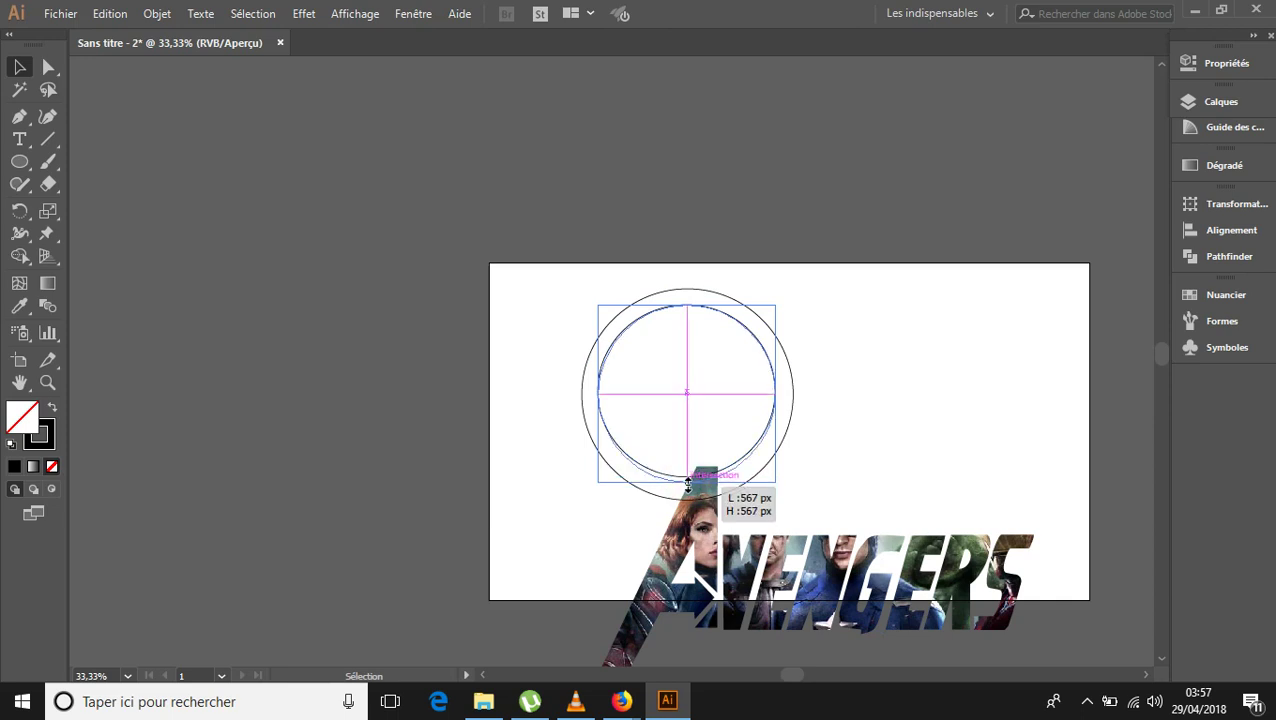
left_click(891, 390)
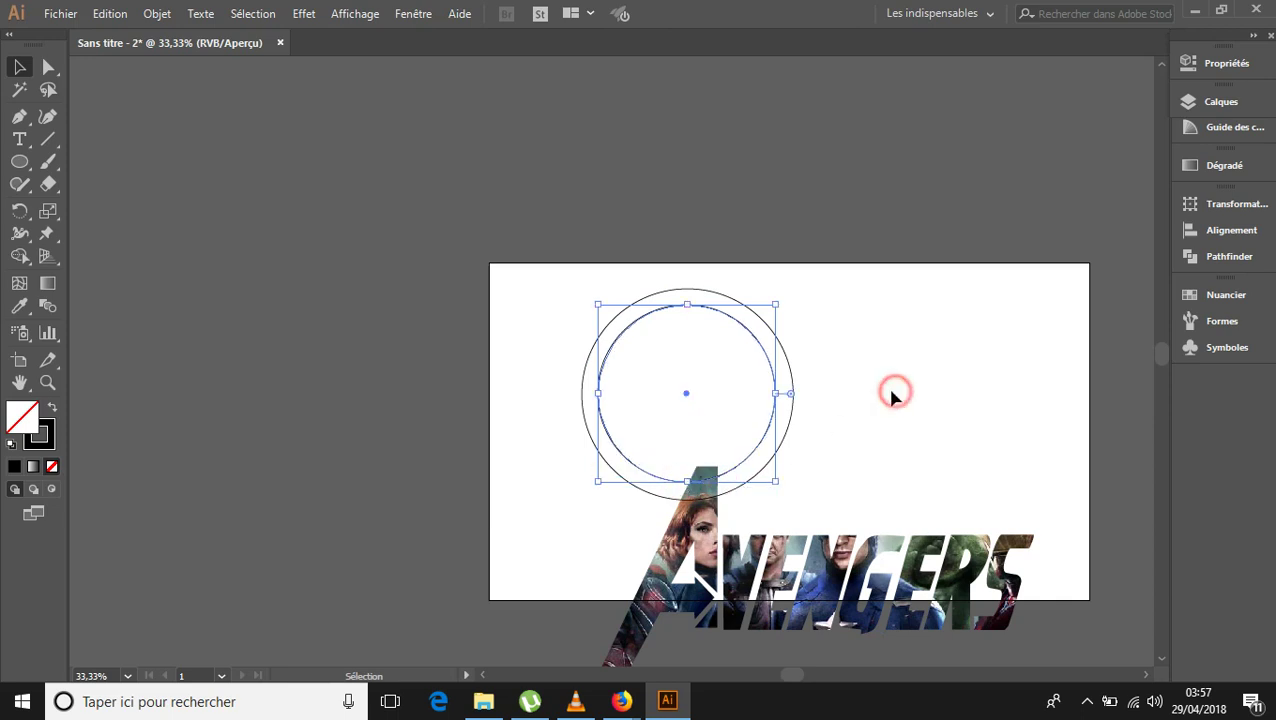
left_click(791, 412)
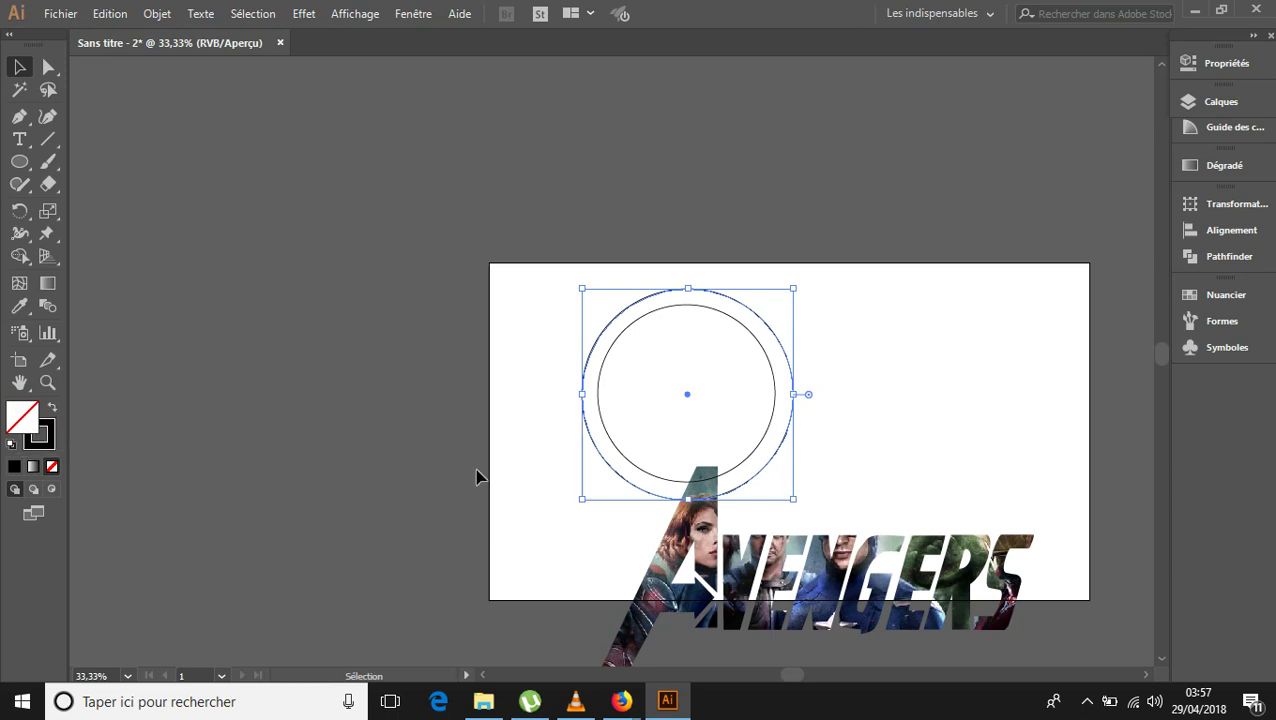
- Fill the outer circle with dark teal 012A3A
double_click(29, 424)
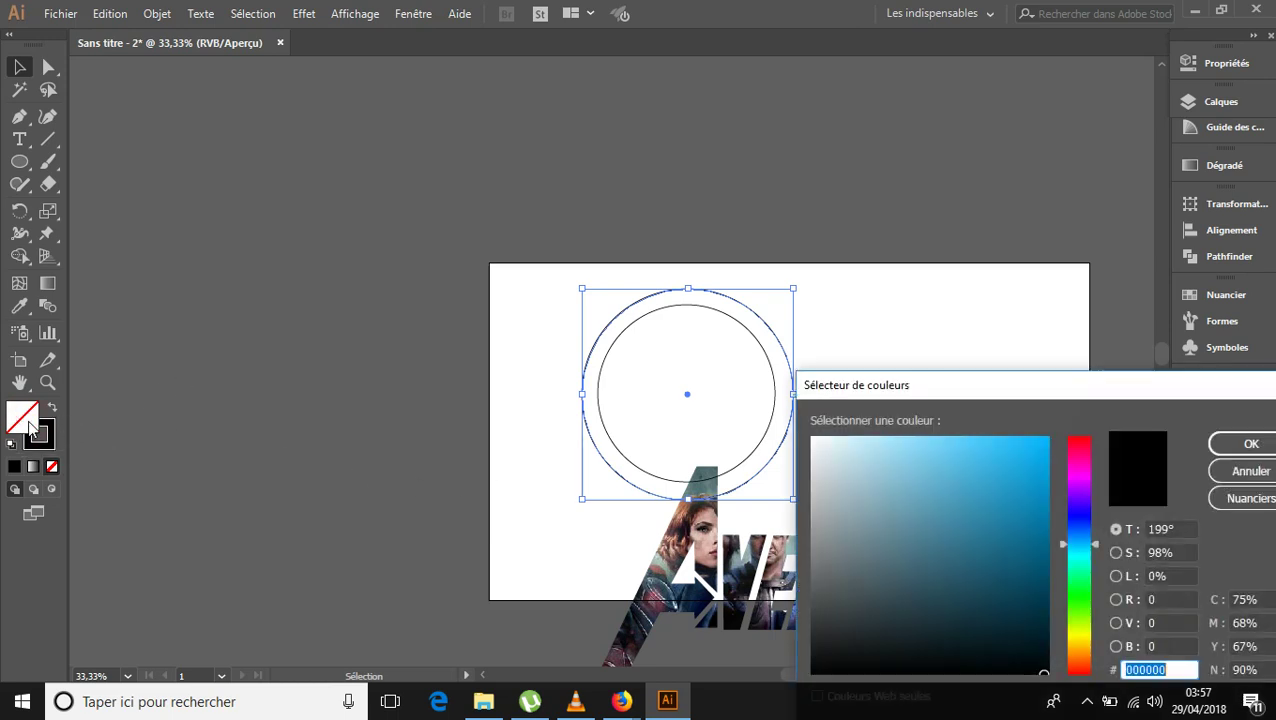
left_click(1040, 629)
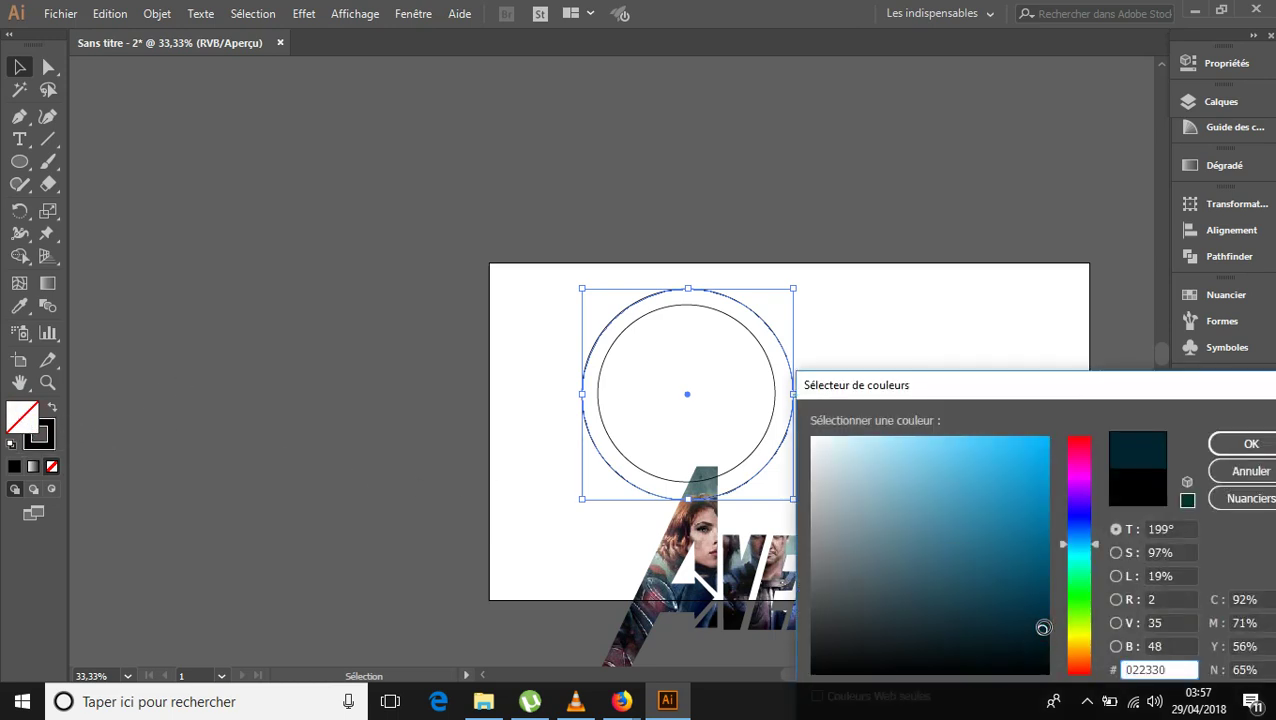
left_click_drag(1043, 628, 1048, 618)
left_click(1242, 455)
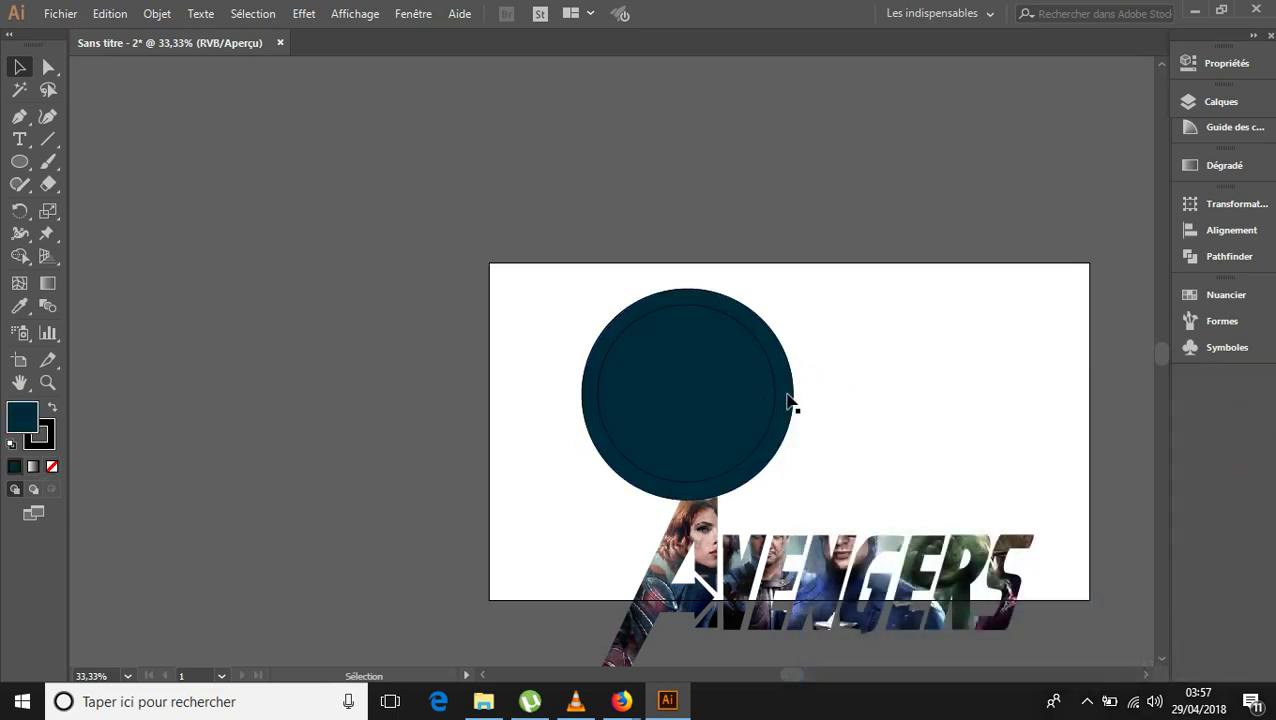
- Bring the inner circle to the front and fill it white
left_click(778, 395)
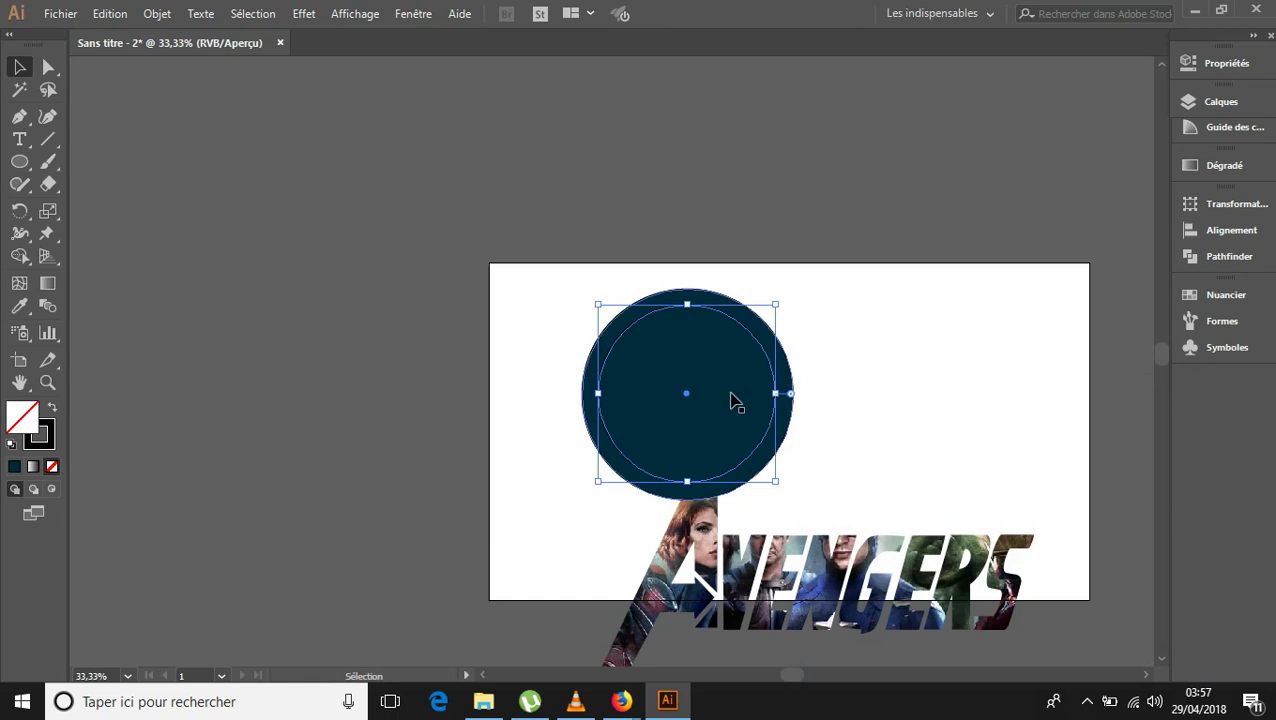
right_click(734, 398)
mouse_move(793, 294)
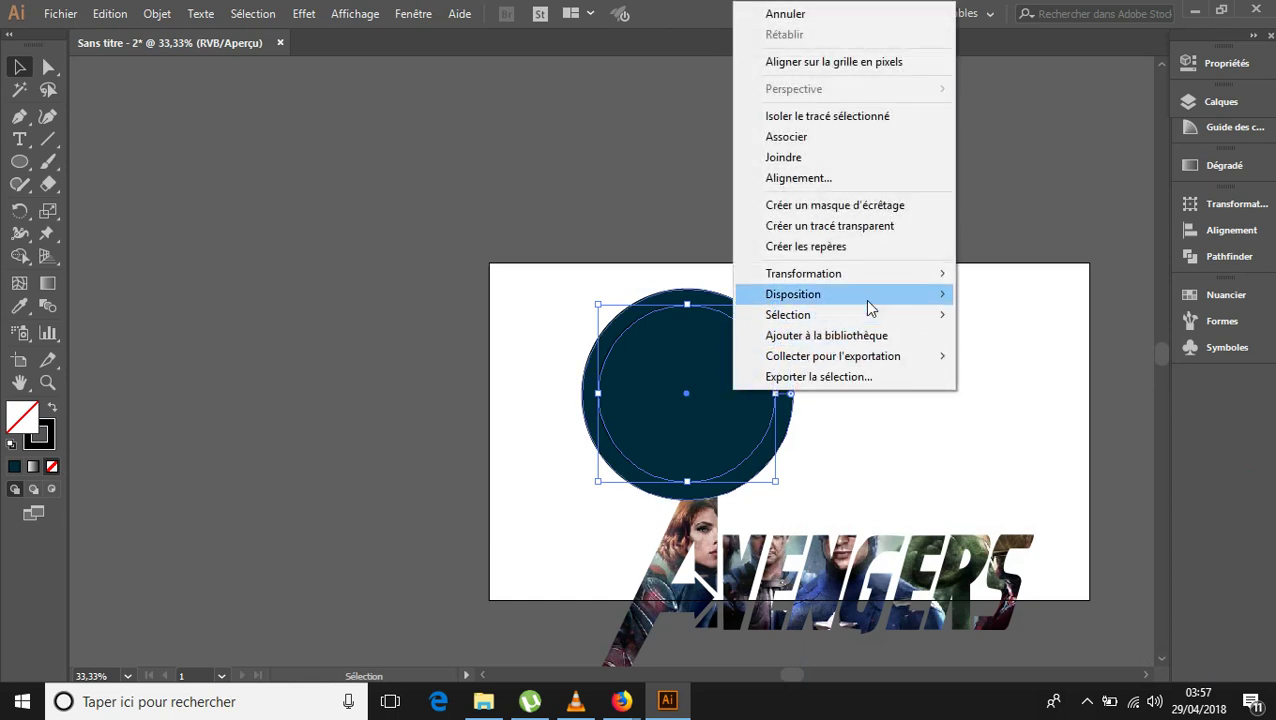
left_click(607, 294)
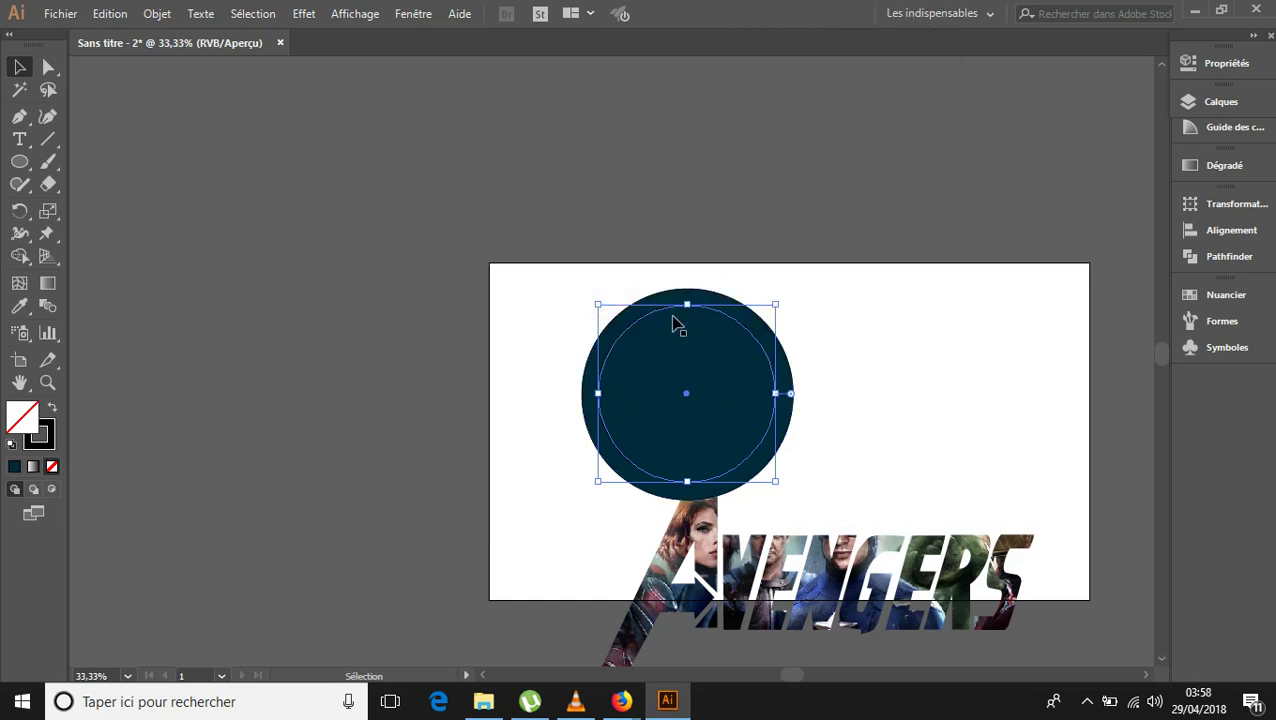
double_click(22, 420)
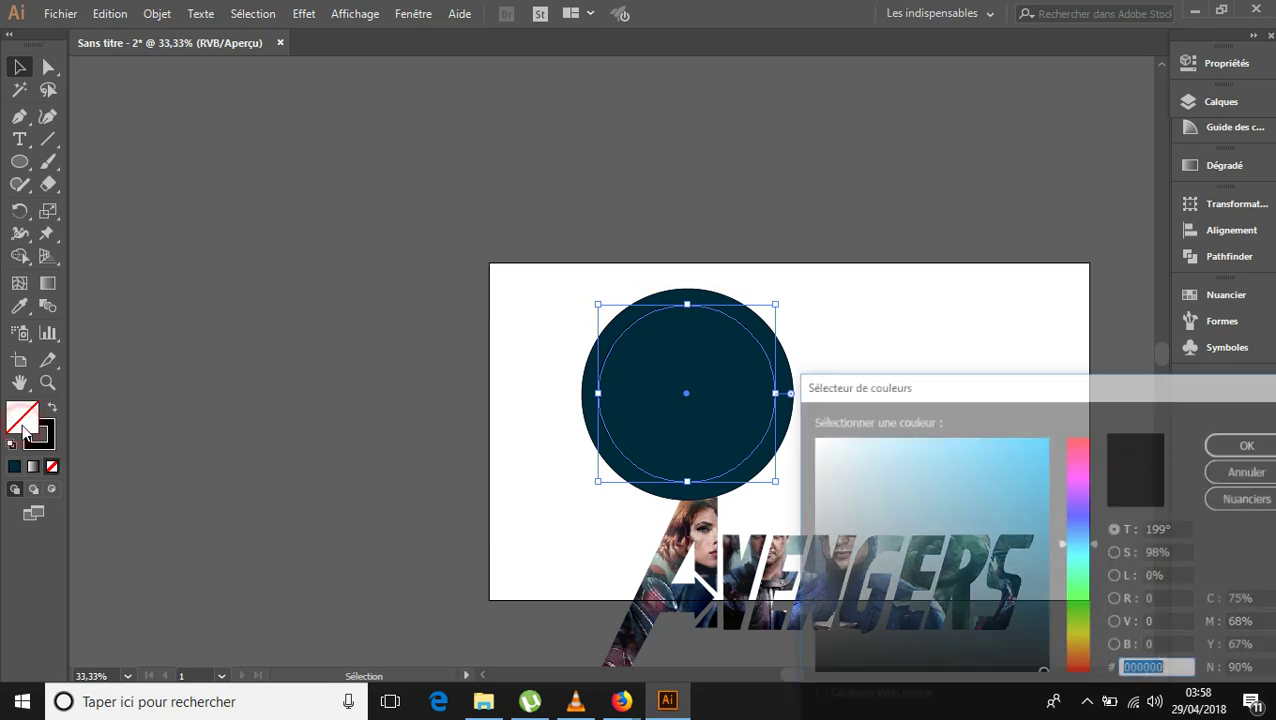
left_click_drag(886, 462, 809, 436)
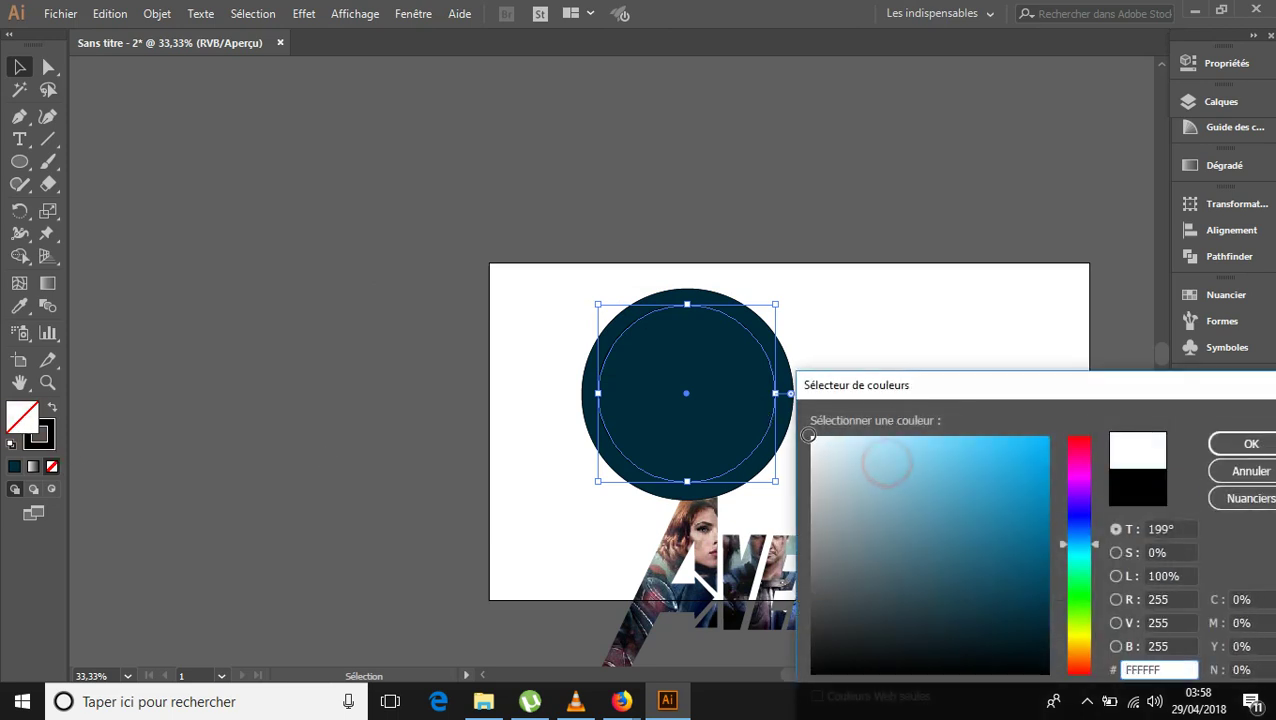
left_click(1248, 443)
left_click(954, 437)
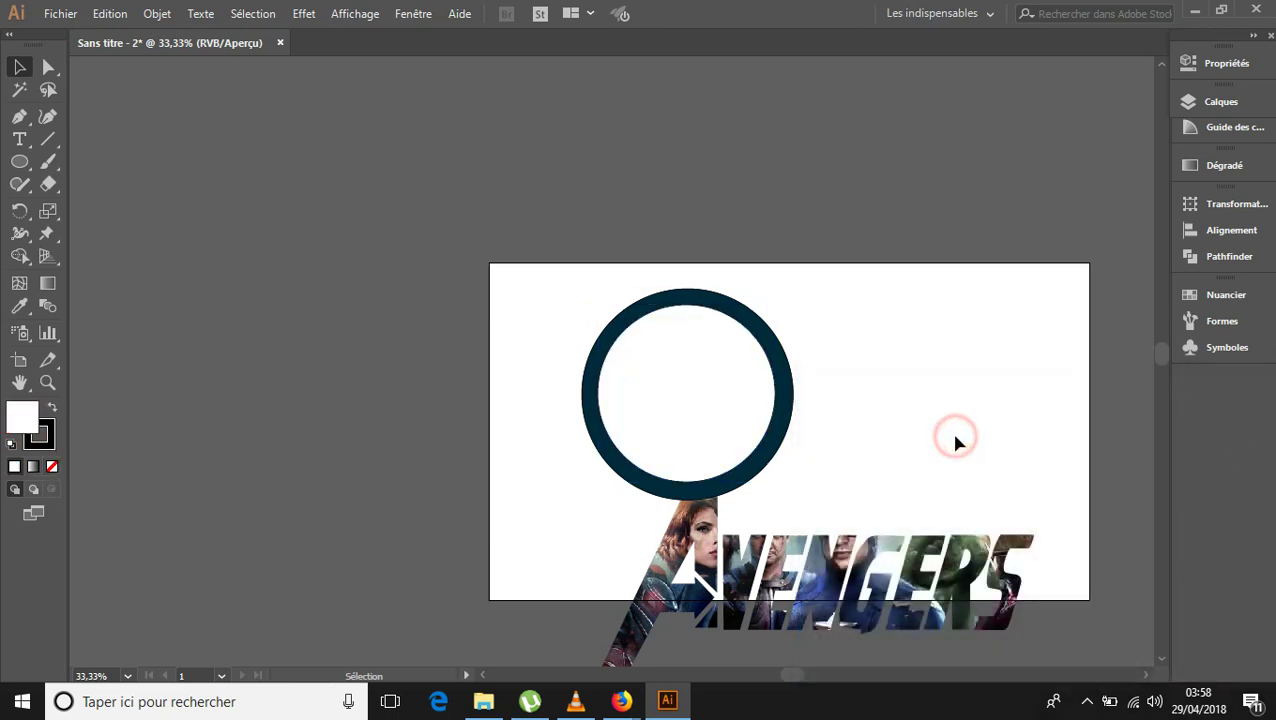
- Move the AVENGERS artwork up over the ring and select both objects
left_click_drag(825, 588, 830, 445)
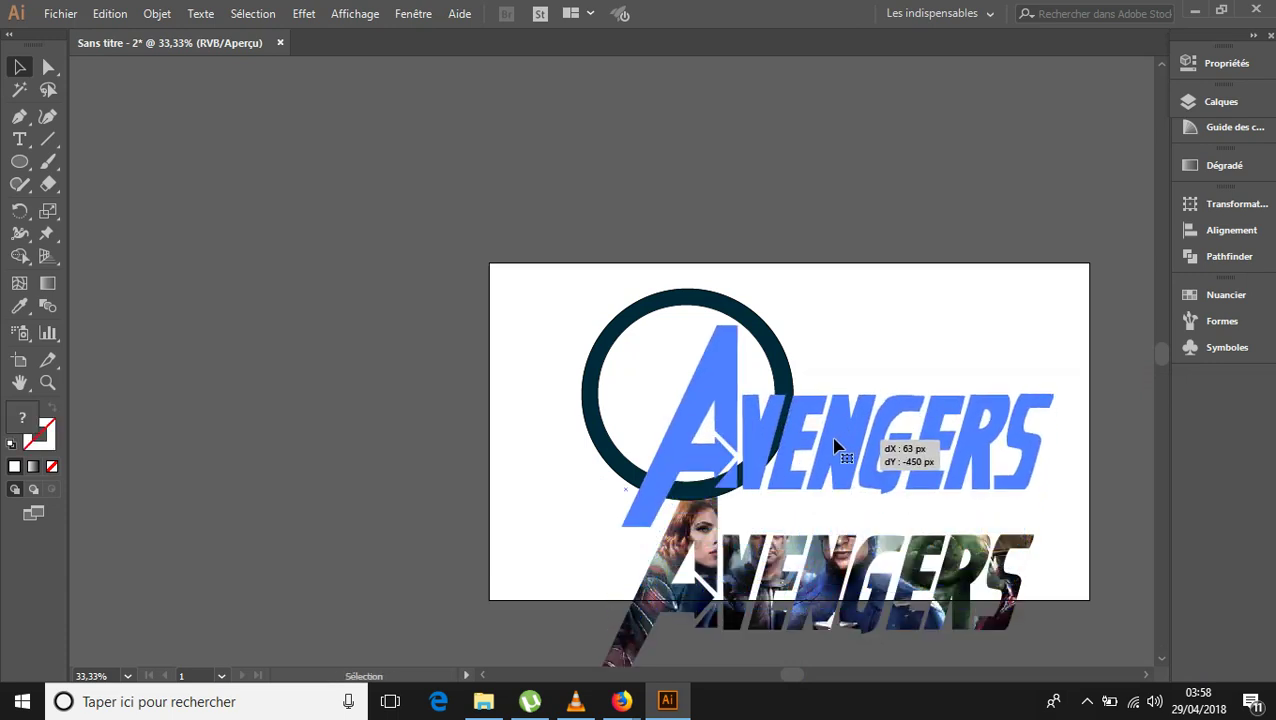
left_click(688, 302)
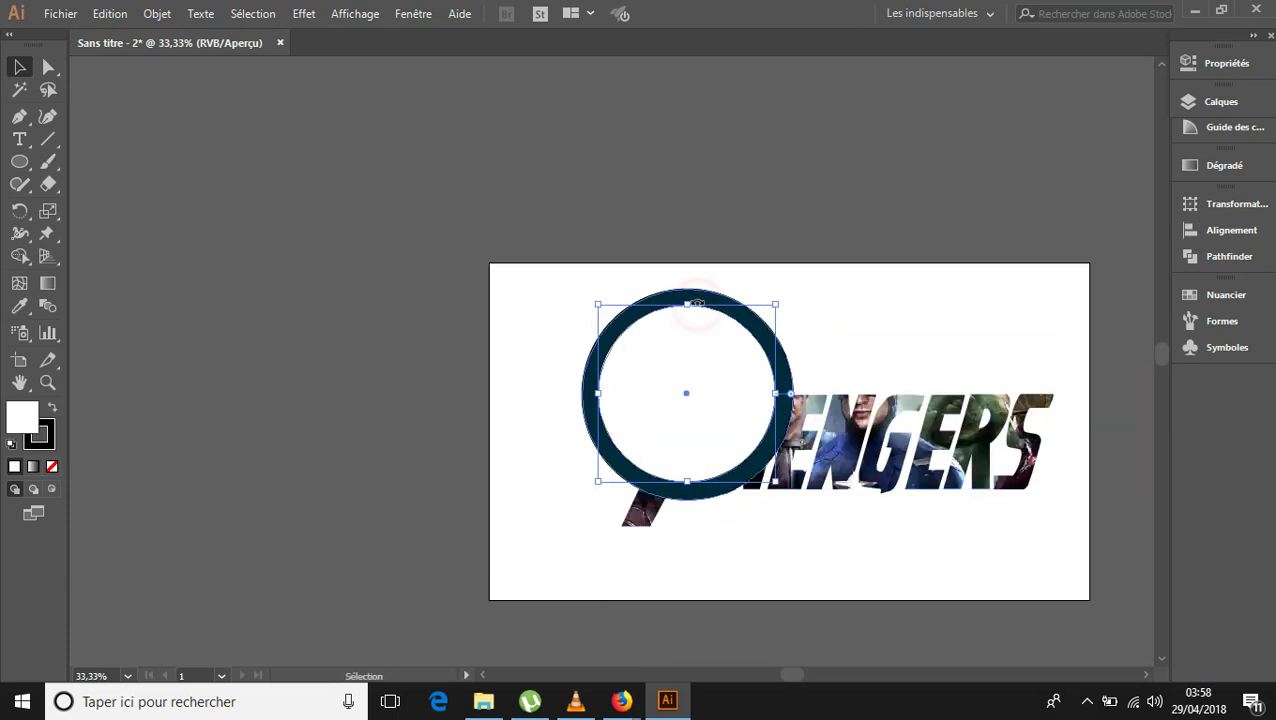
right_click(684, 296)
left_click(617, 292)
left_click_drag(563, 291, 664, 350)
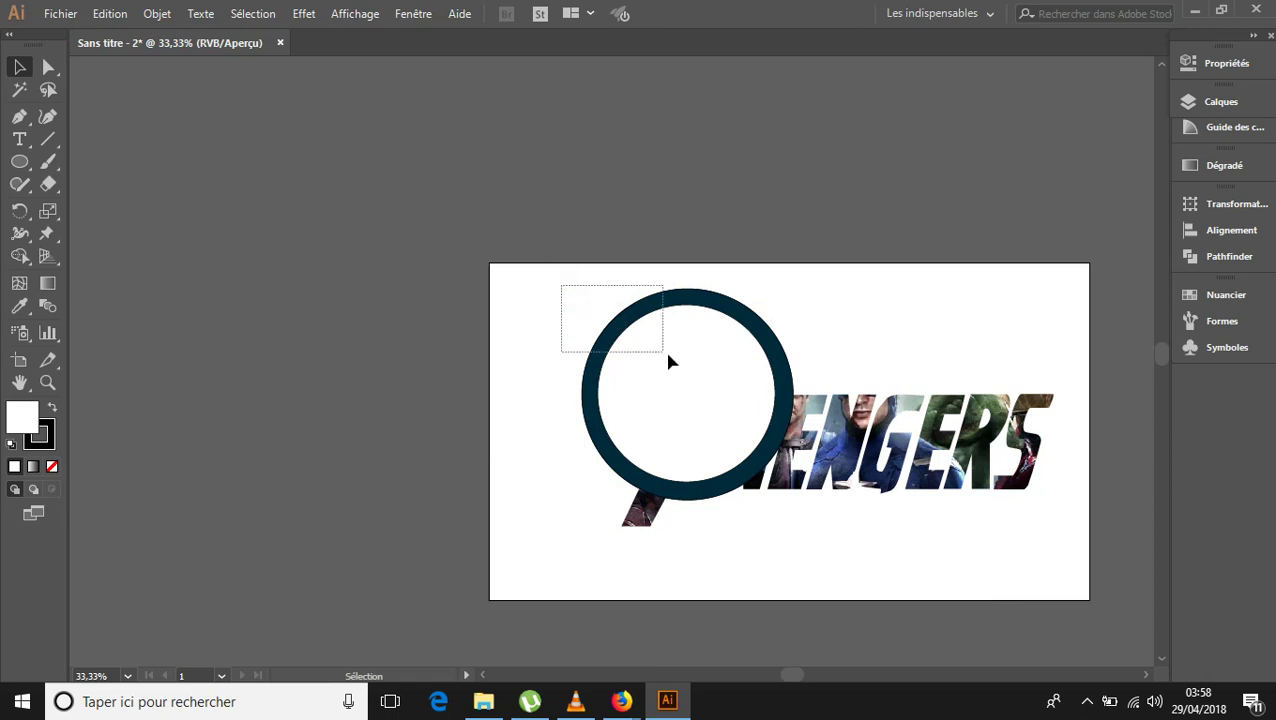
right_click(625, 320)
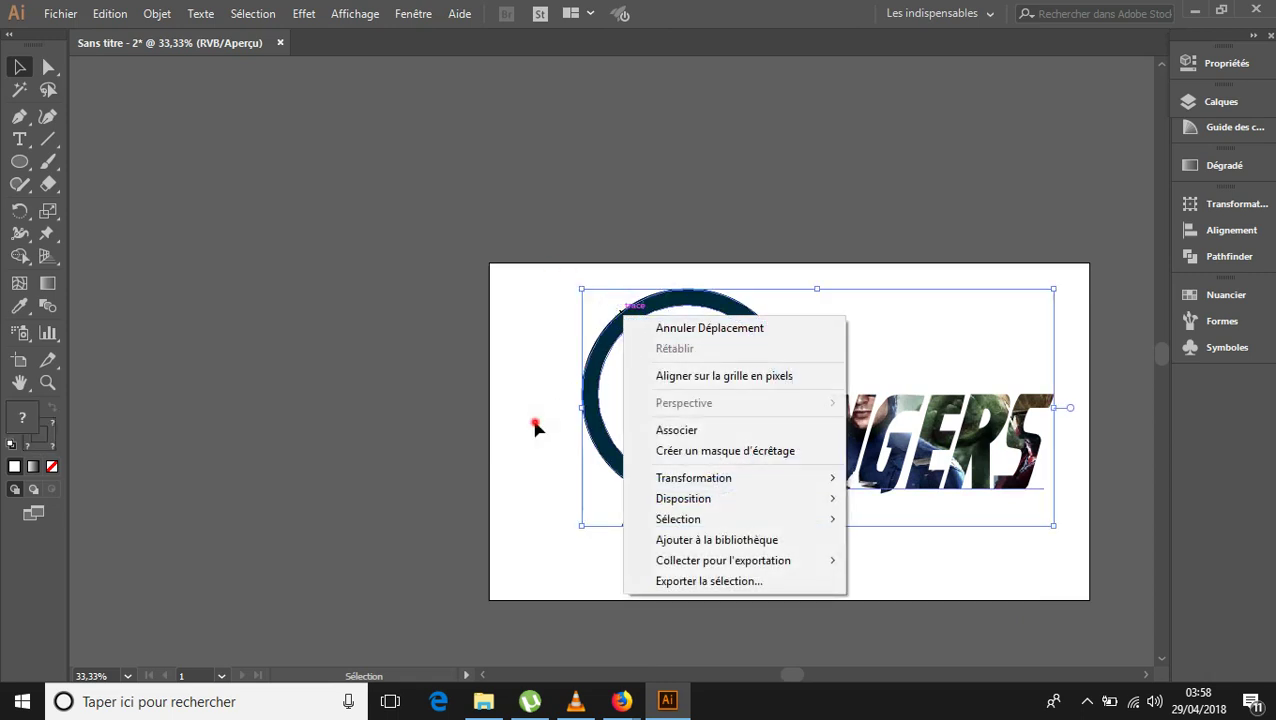
left_click(906, 552)
- Bring the AVENGERS artwork to the front and position its A across the ring
left_click_drag(884, 484, 892, 531)
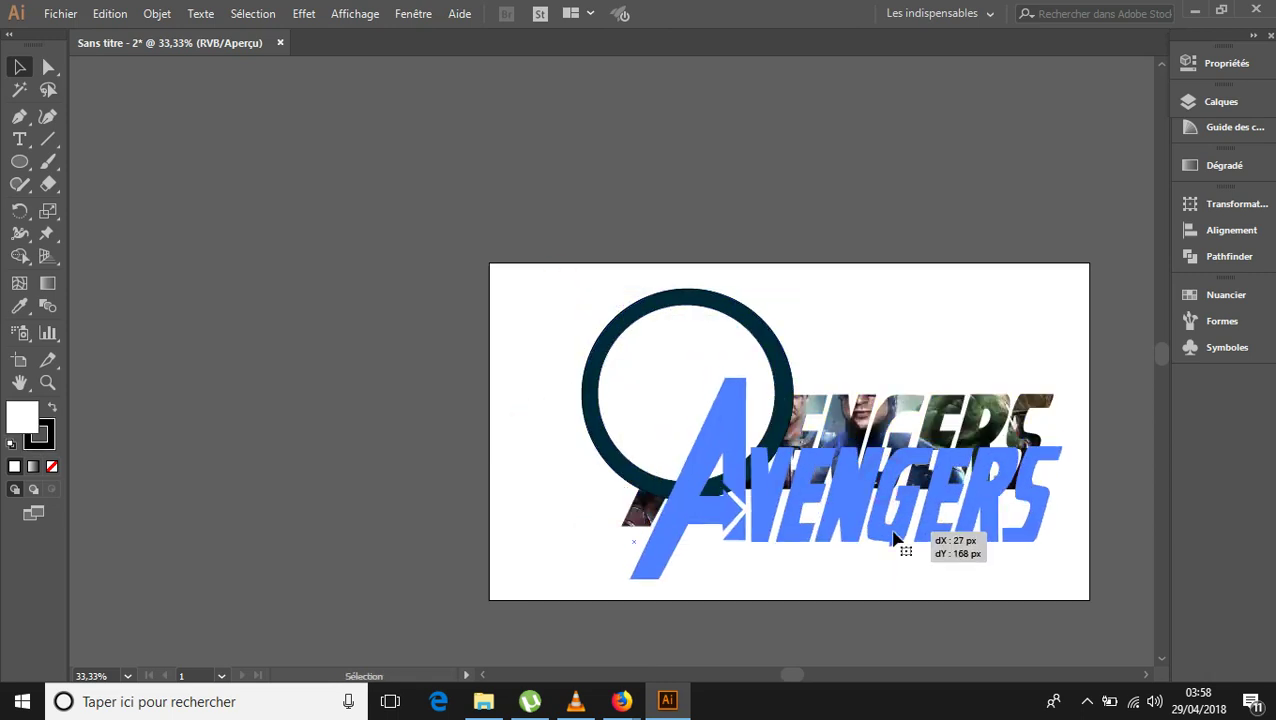
right_click(892, 531)
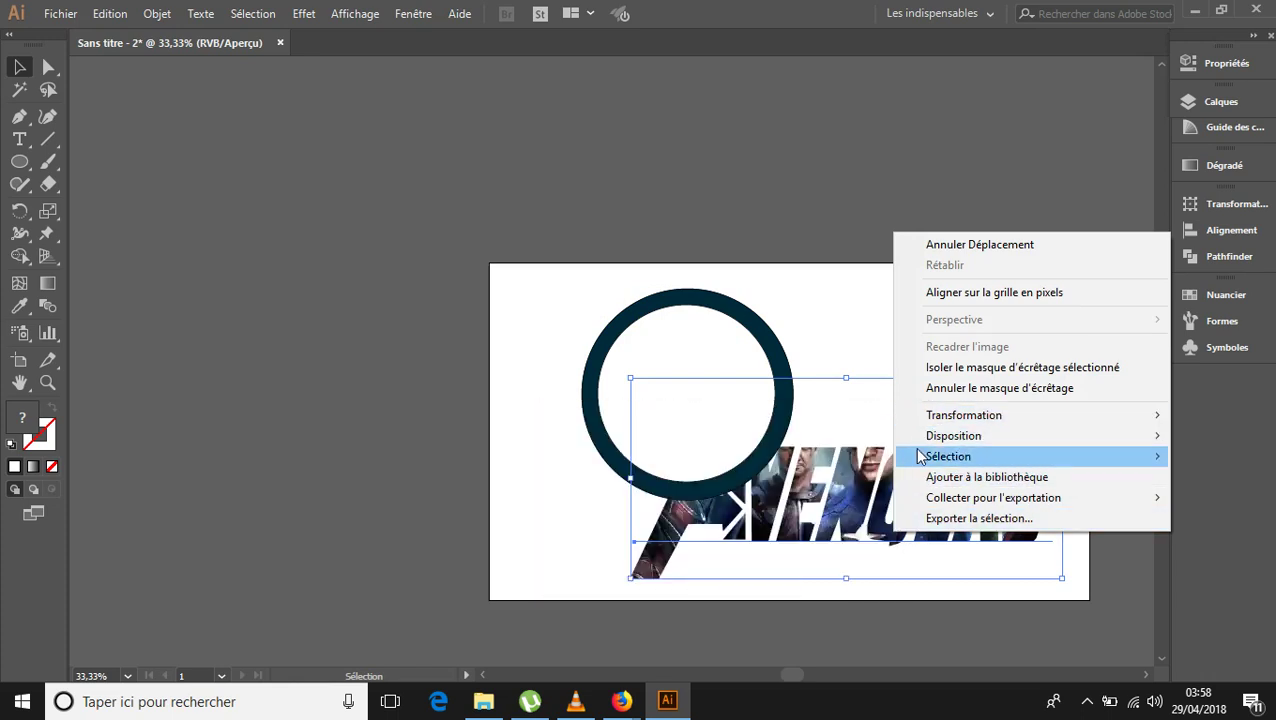
mouse_move(1040, 436)
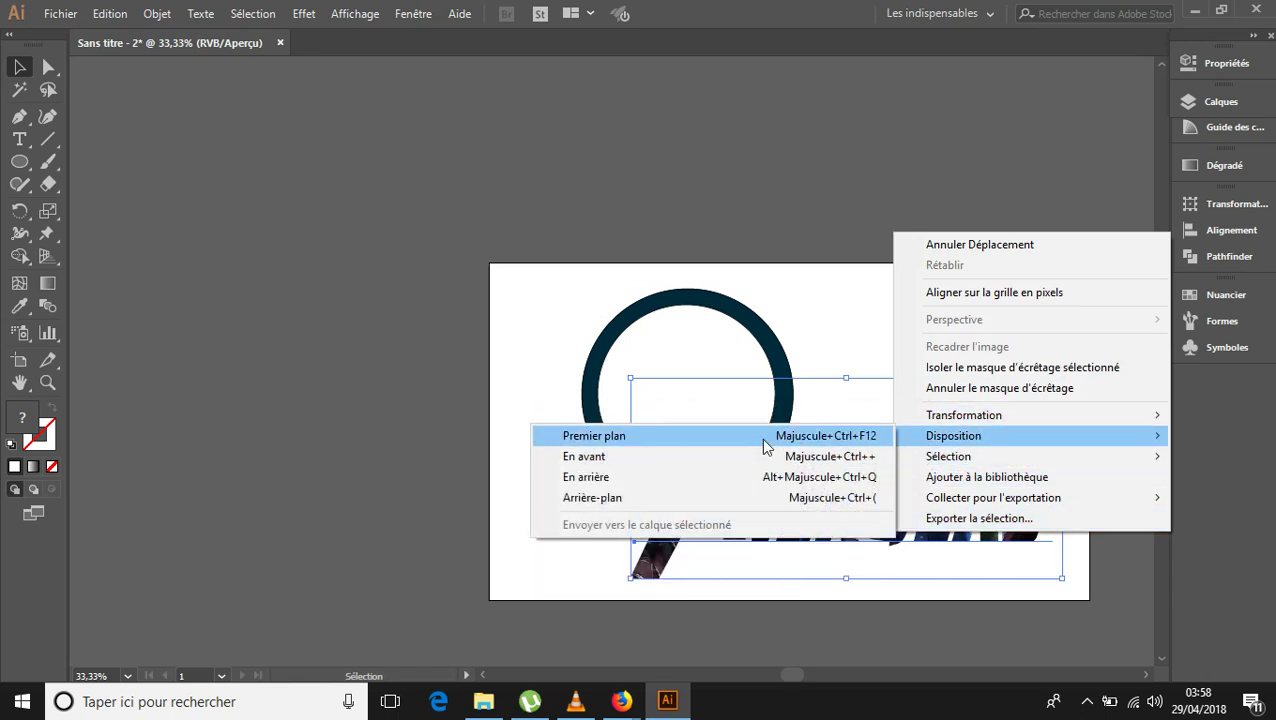
left_click(765, 436)
mouse_move(685, 456)
left_mouse_down()
mouse_move(668, 408)
mouse_move(583, 408)
left_mouse_up()
left_click(605, 403)
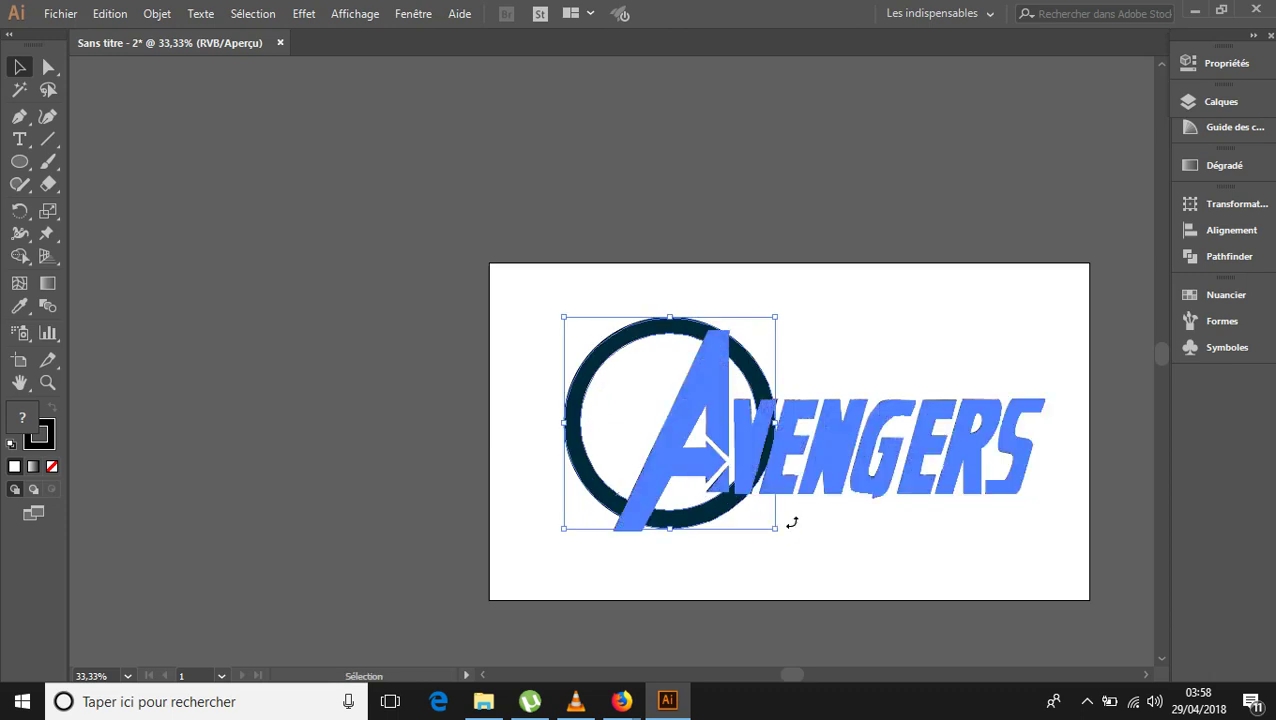
left_click(933, 548)
left_click(870, 478)
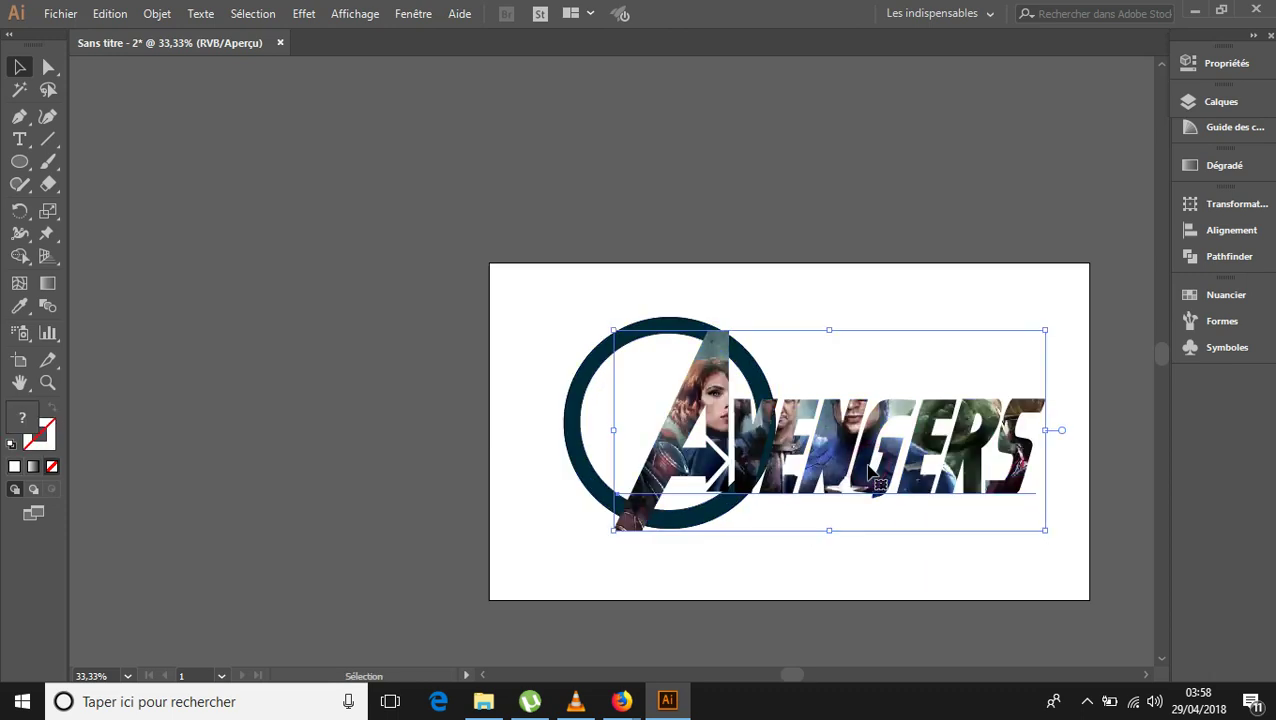
- Give the AVENGERS group a white stroke, trying 6 and 10 pt before settling on 16 pt
left_click(1222, 62)
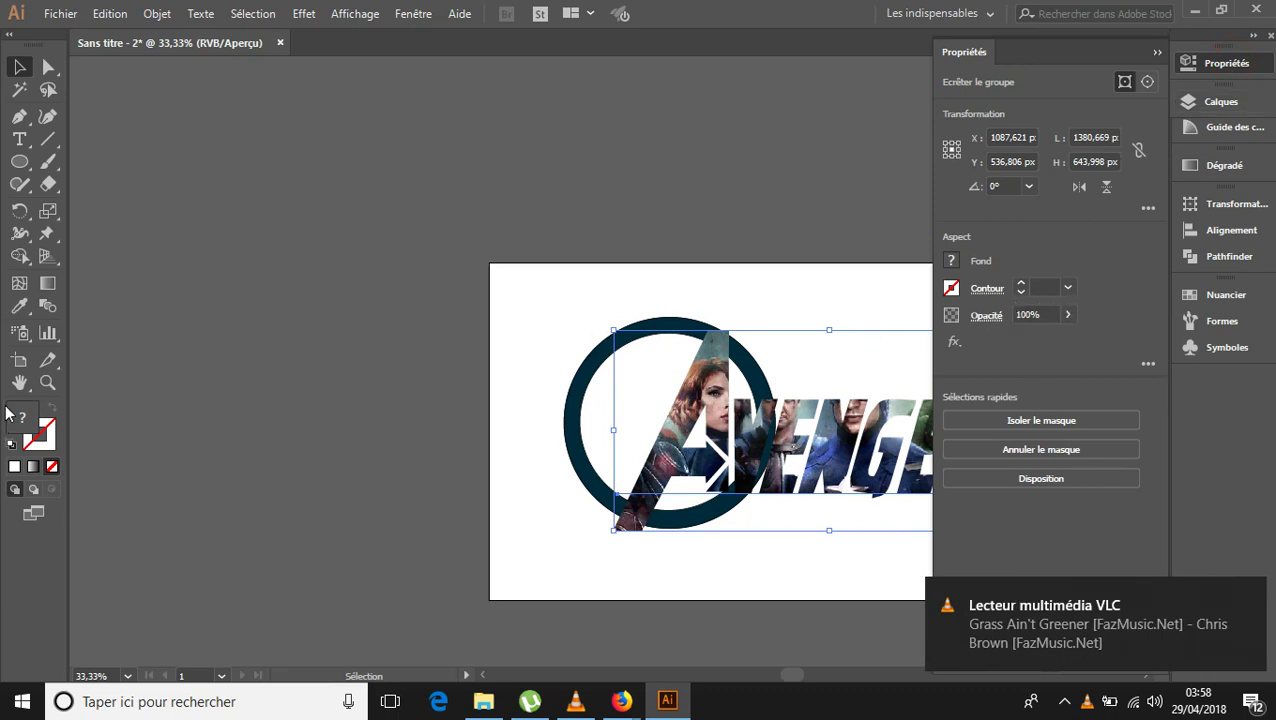
double_click(52, 437)
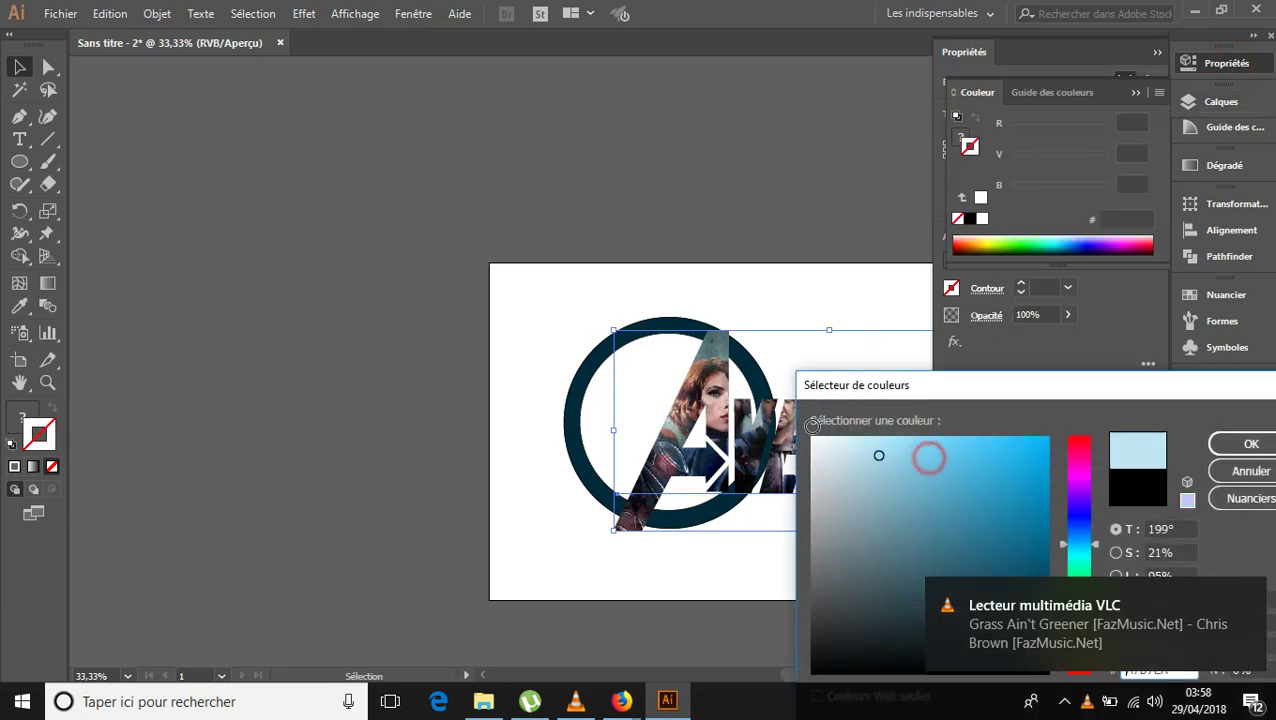
left_click(1251, 443)
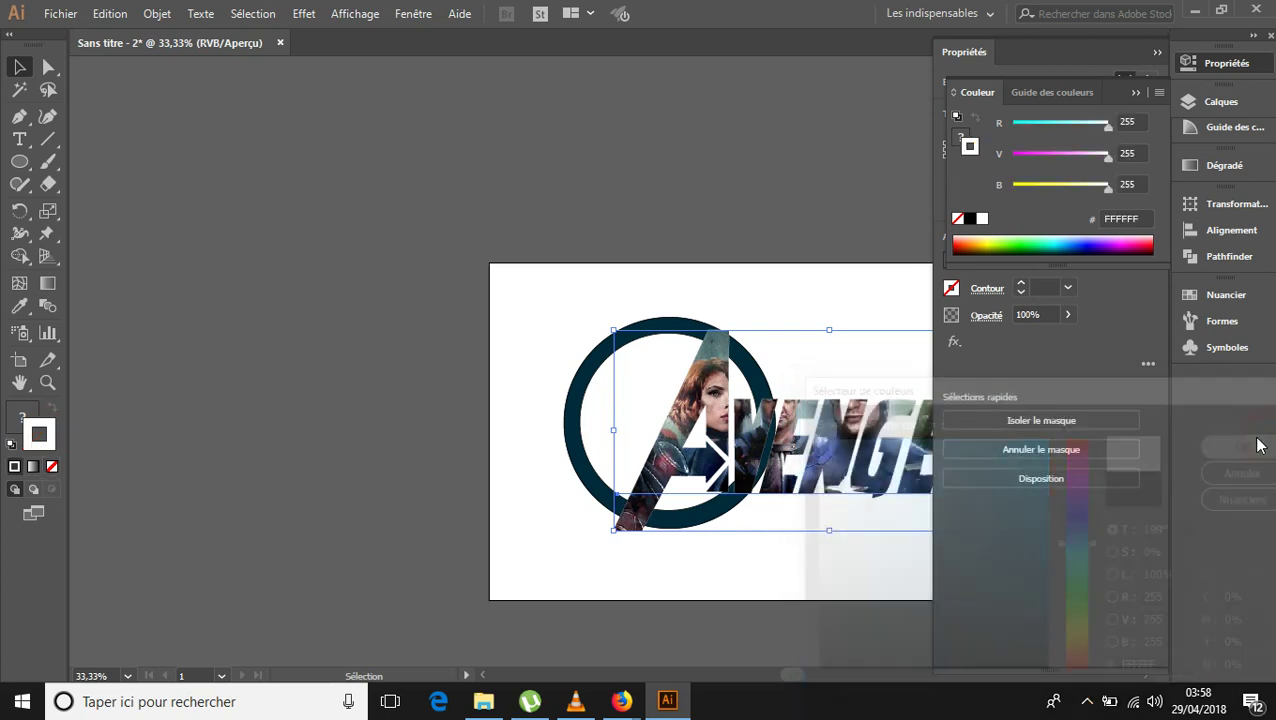
left_click(1068, 288)
left_click(1096, 421)
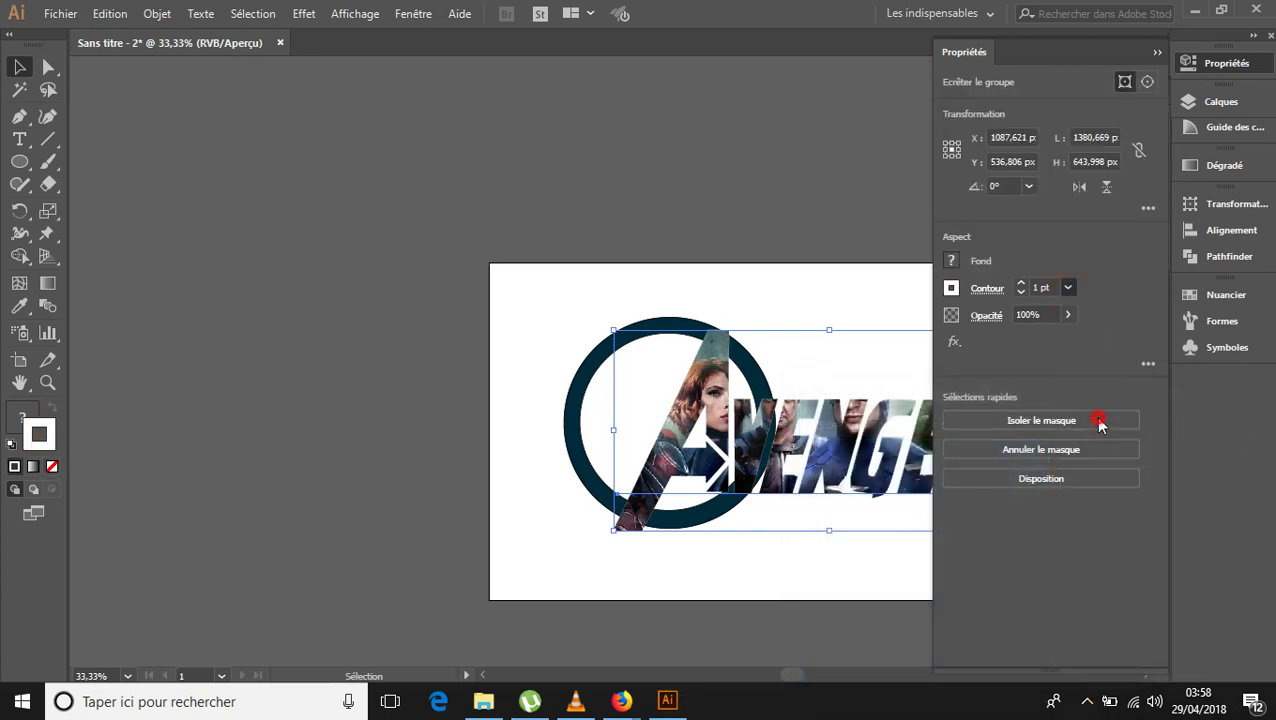
left_click(1068, 288)
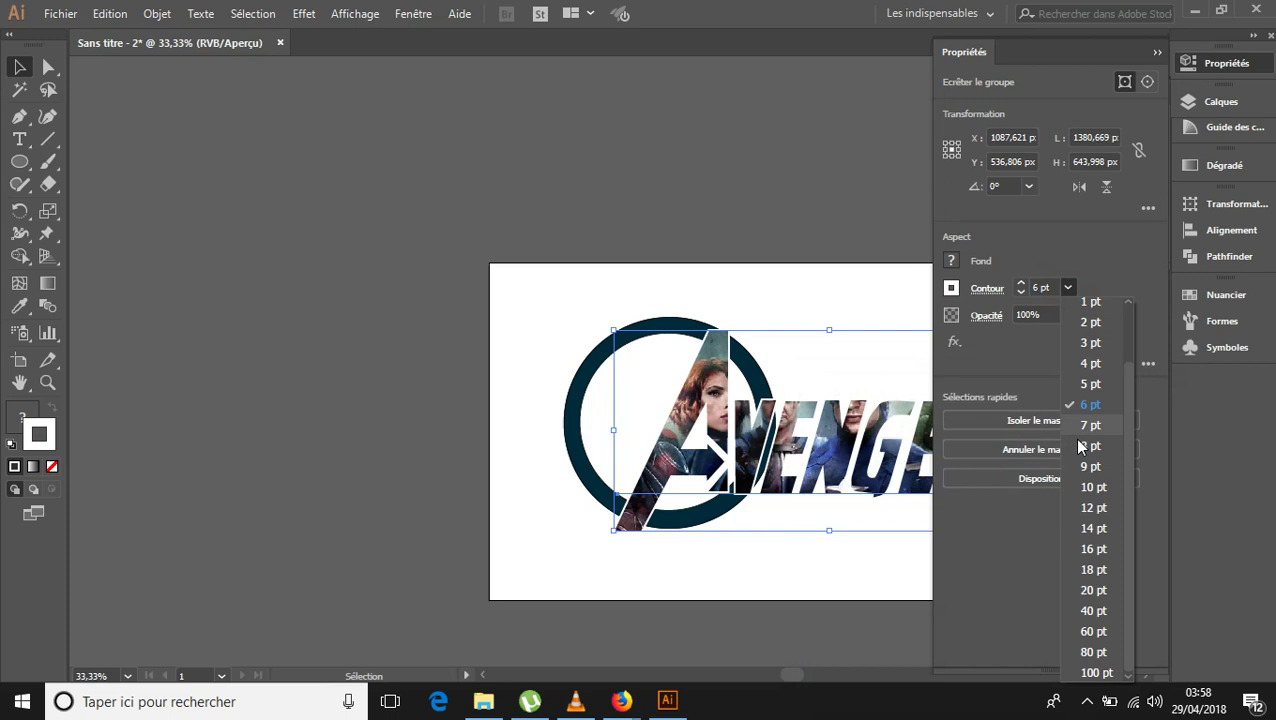
left_click(1100, 486)
left_click(1068, 288)
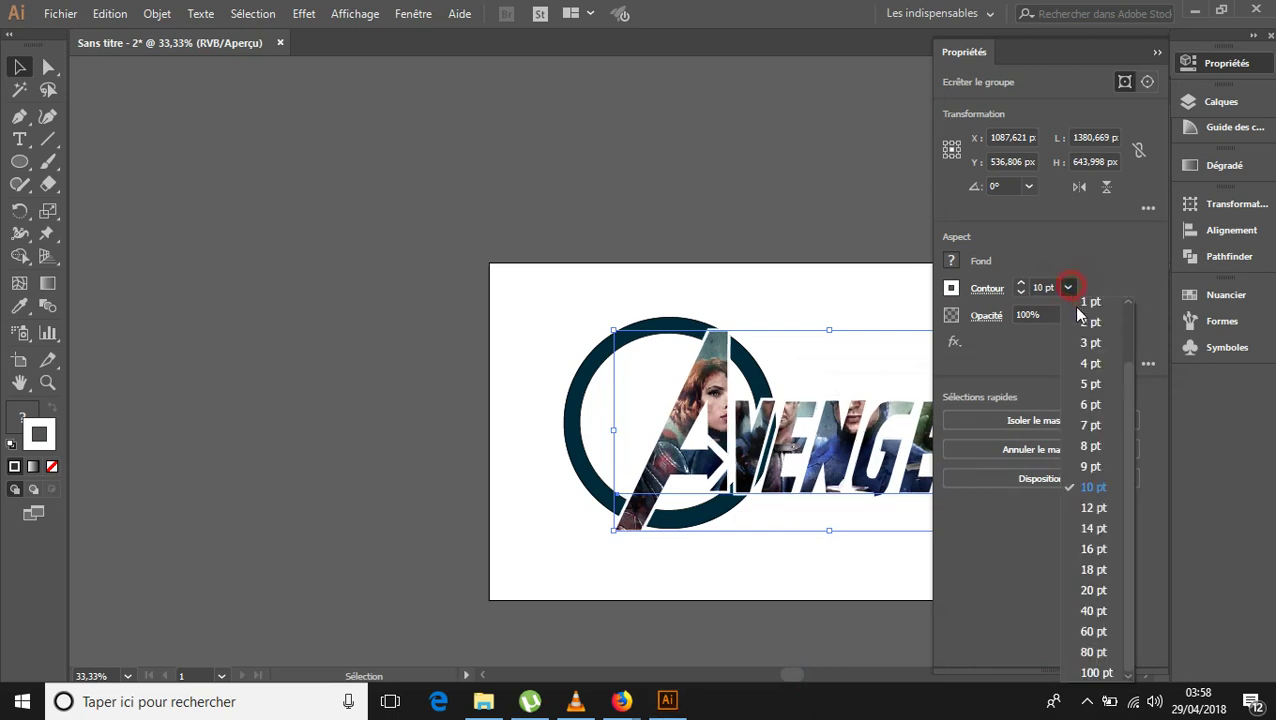
left_click(1105, 565)
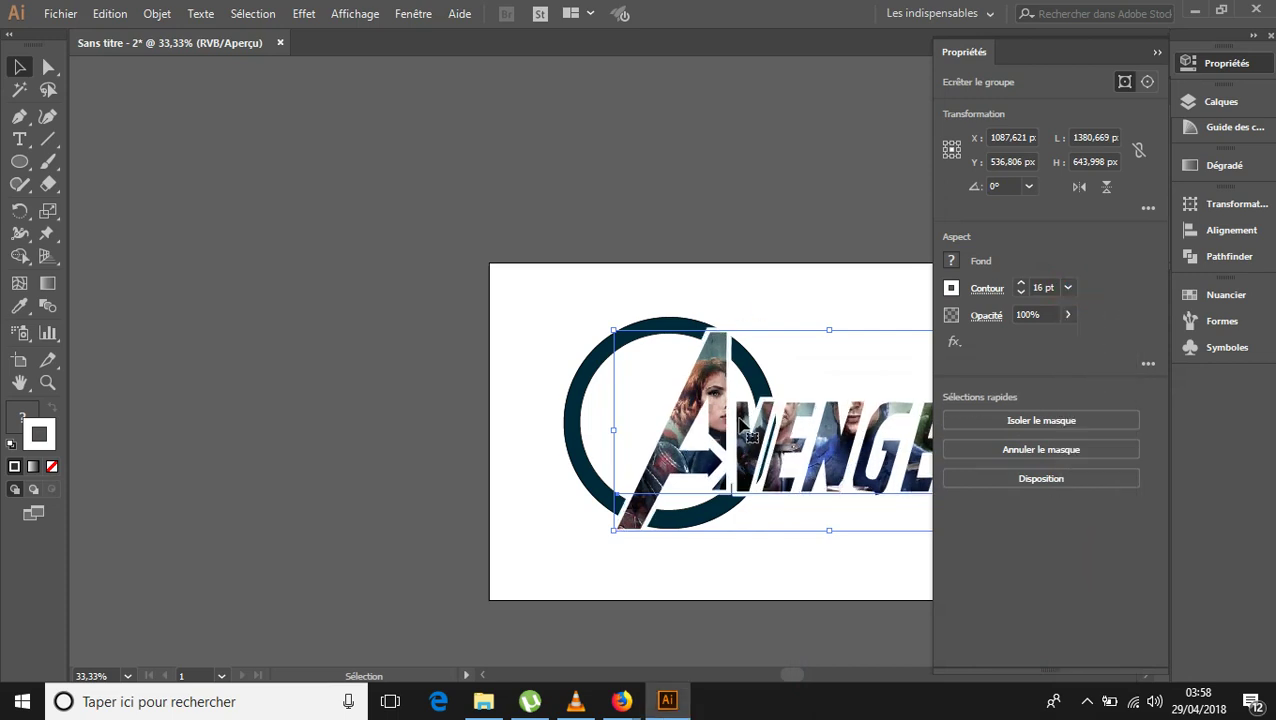
- Shift the AVENGERS group slightly left, deselect it, and close the Properties and colour panels
mouse_move(742, 428)
left_mouse_down()
mouse_move(684, 425)
mouse_move(670, 404)
left_mouse_up()
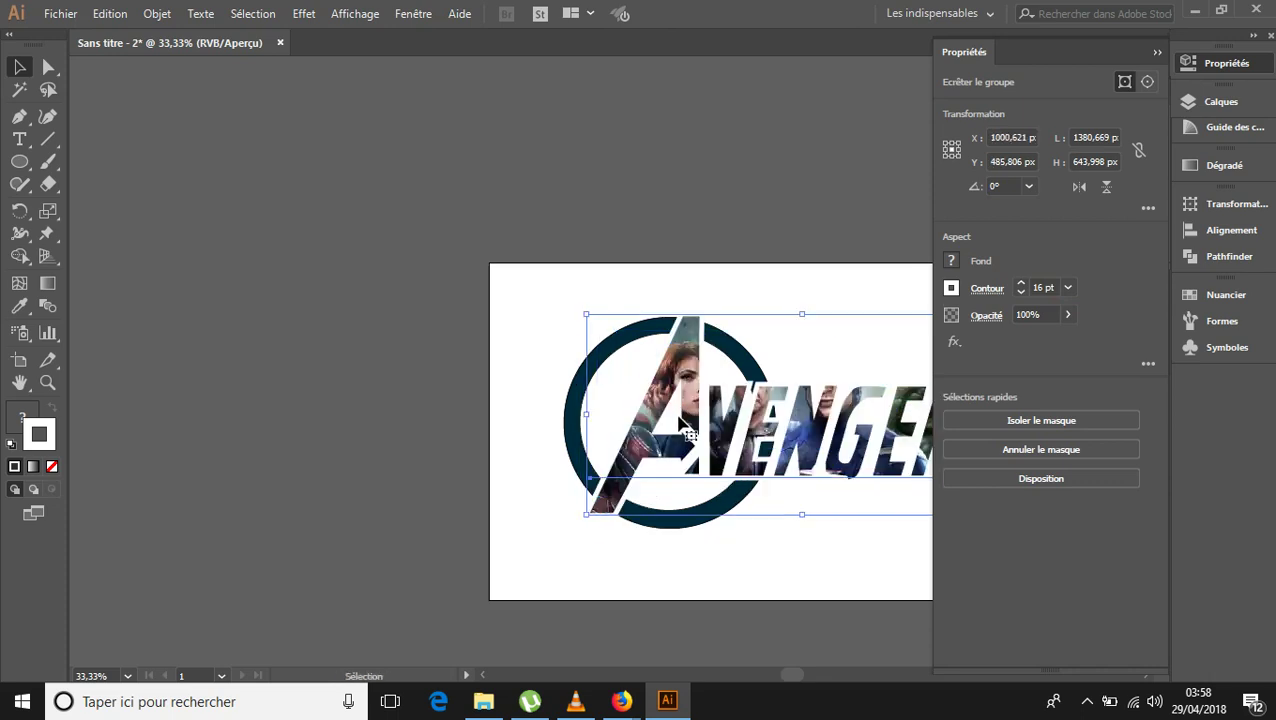
left_click(745, 559)
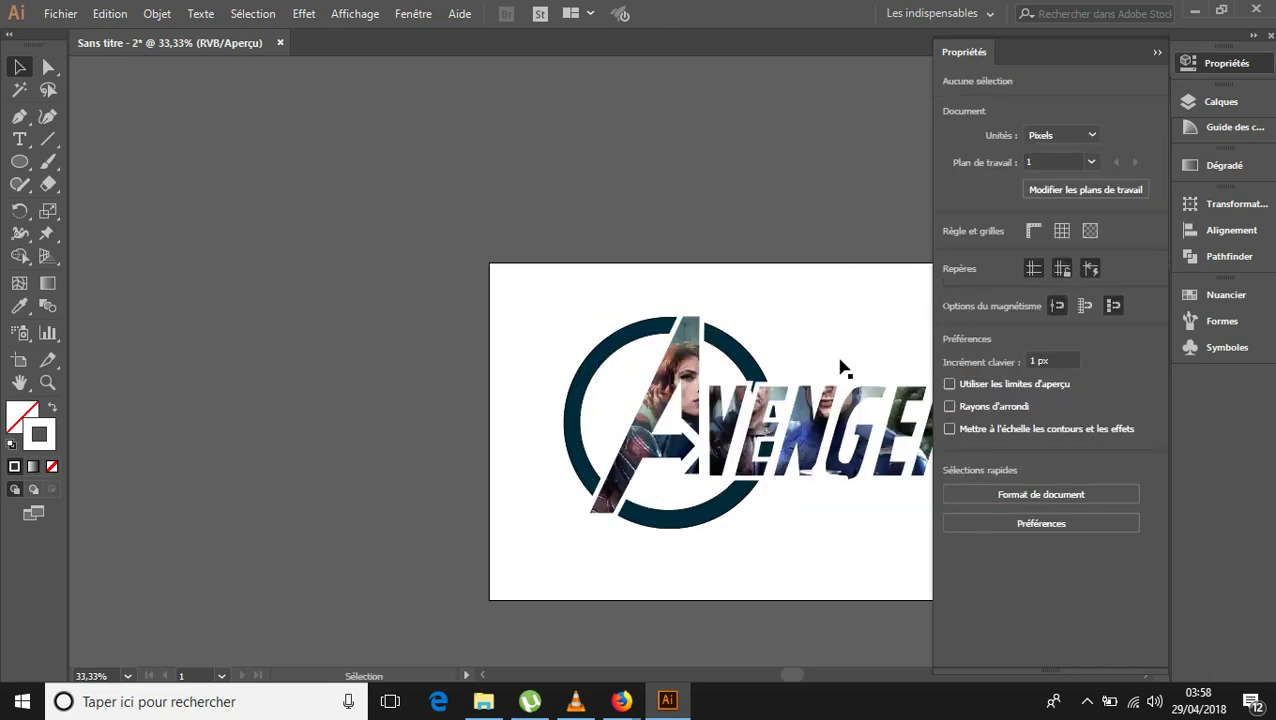
left_click(1157, 54)
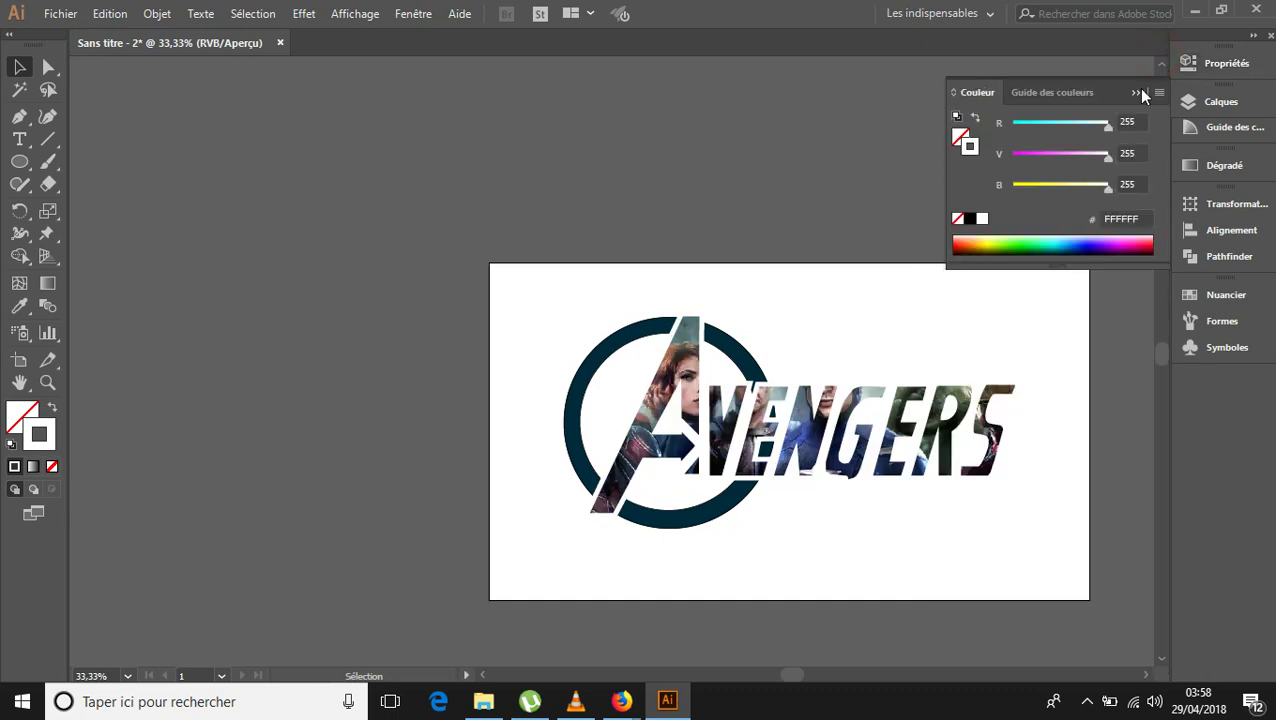
left_click(1135, 92)
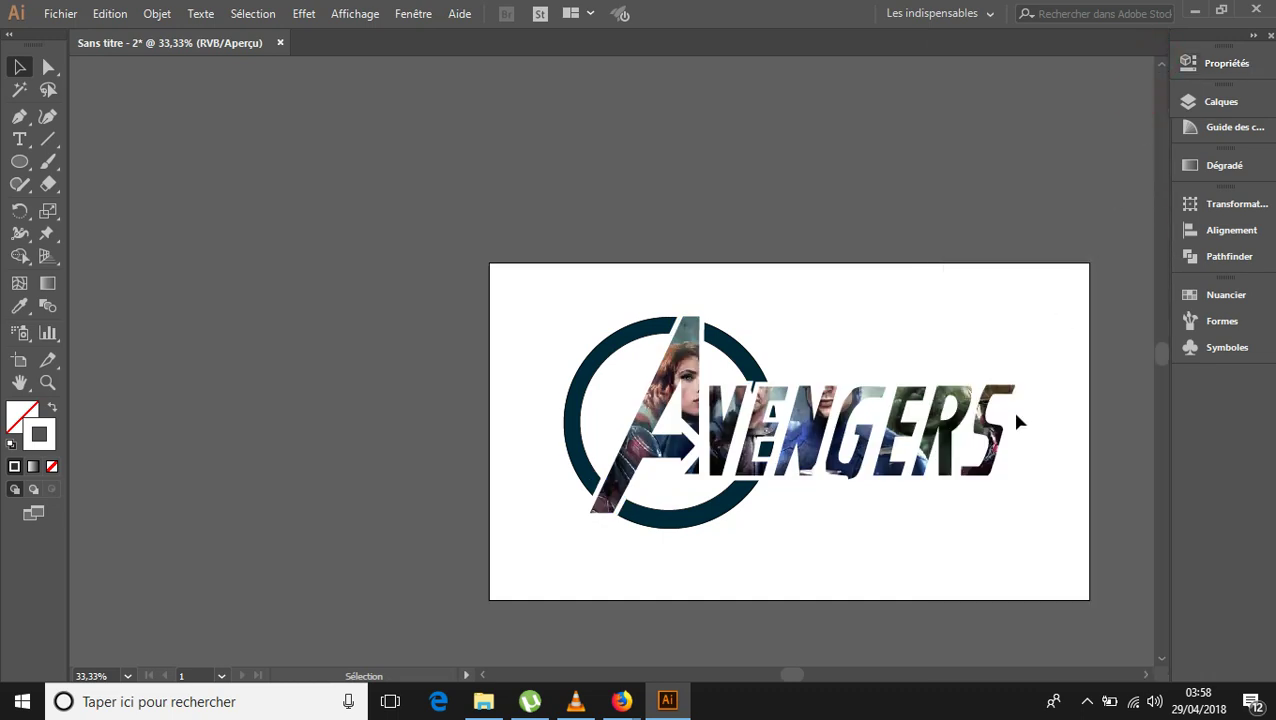
- Zoom out and reduce the AVENGERS group's white stroke to 12 pt, then 10 pt
scroll(1015, 418, "up", 1)
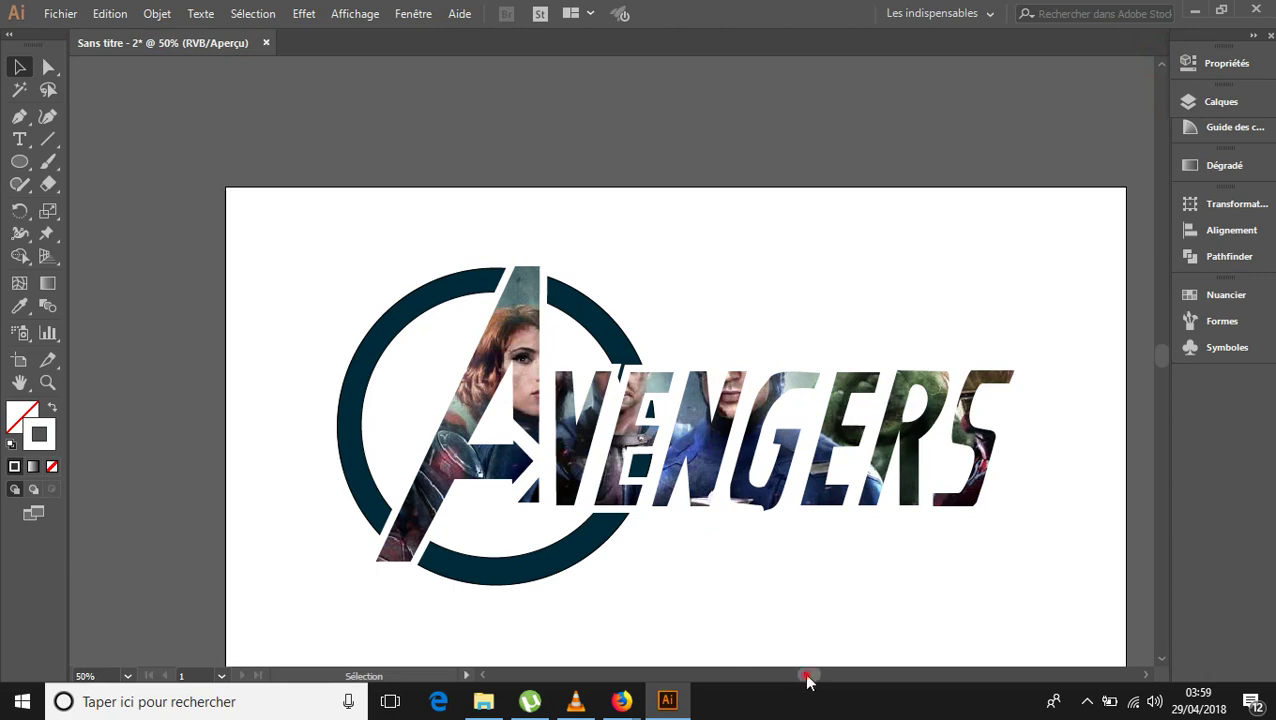
left_click_drag(808, 678, 815, 678)
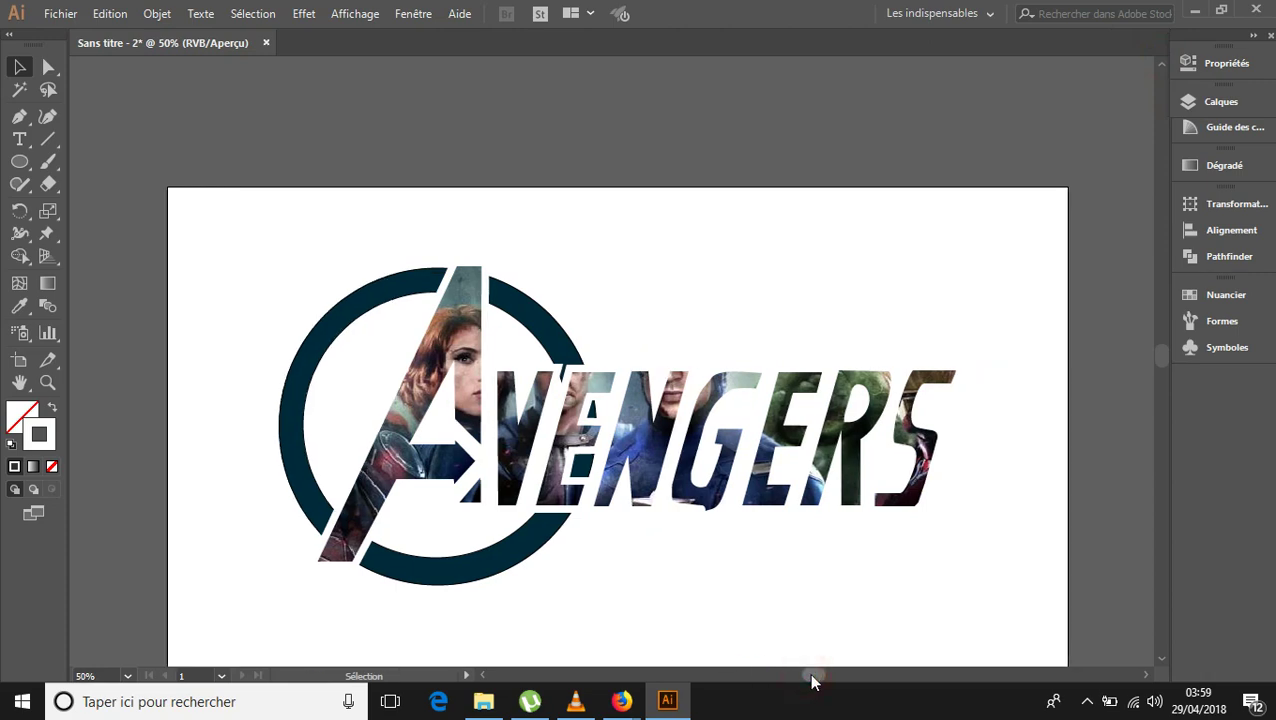
left_click(867, 475)
left_click(1212, 64)
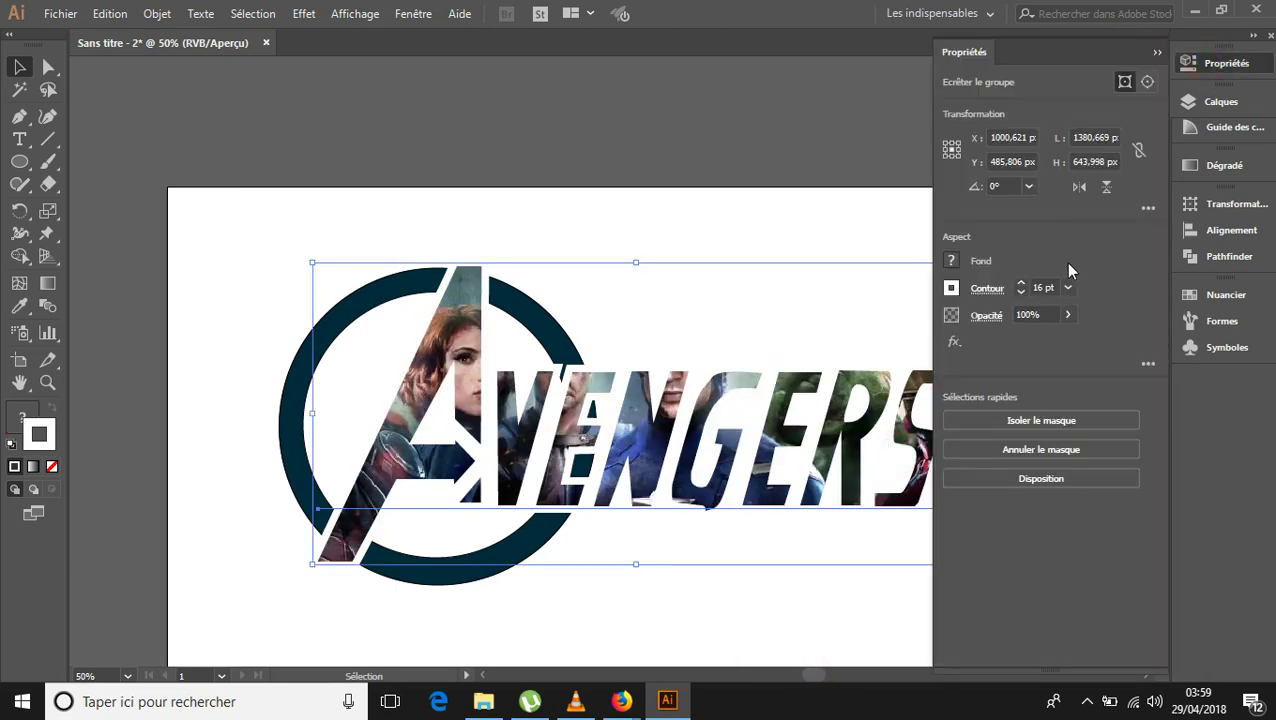
left_click(1067, 288)
left_click(1095, 504)
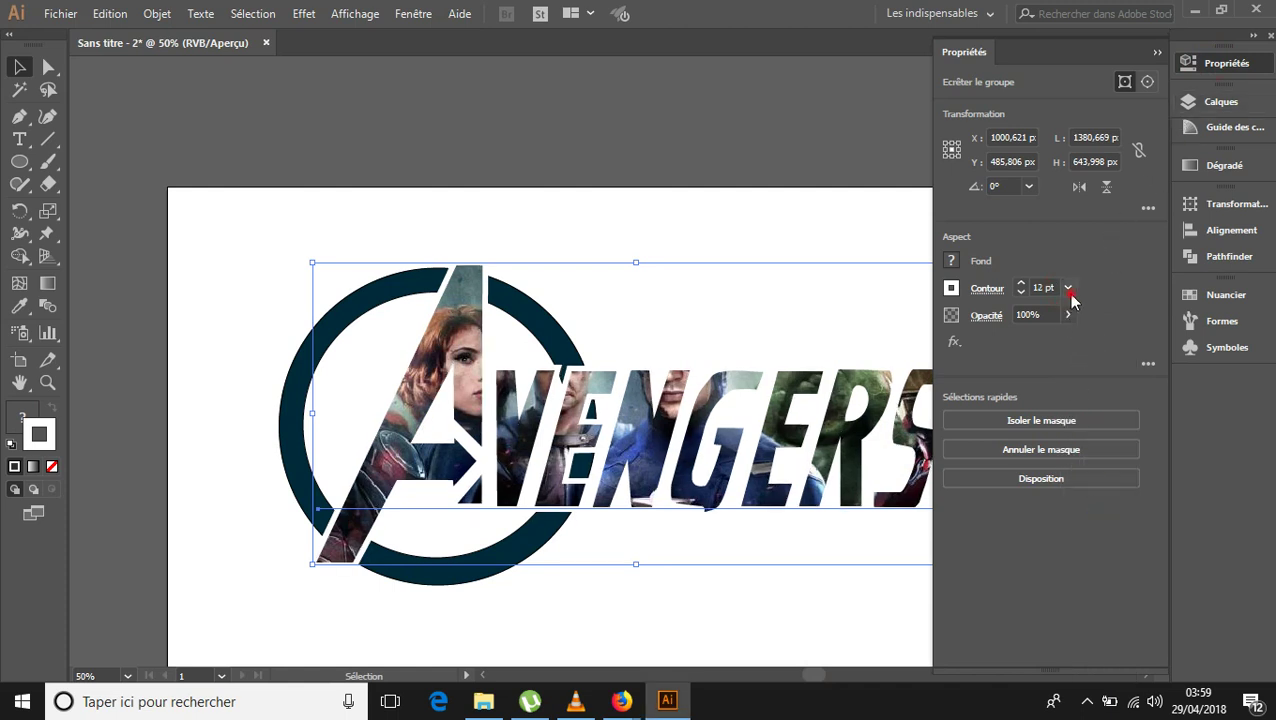
left_click(1067, 288)
left_click(1098, 480)
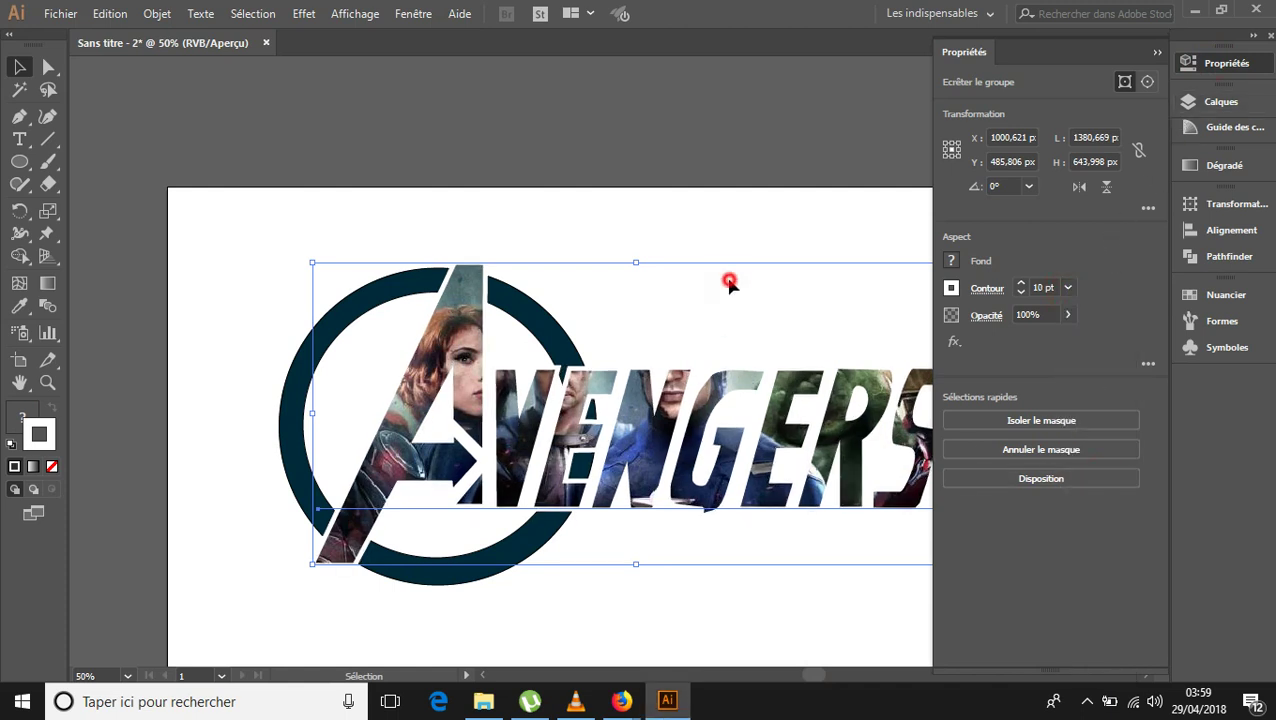
- Deselect, collapse Properties, undo and redo to compare against the unmasked letters, then restore the music player
left_click(746, 228)
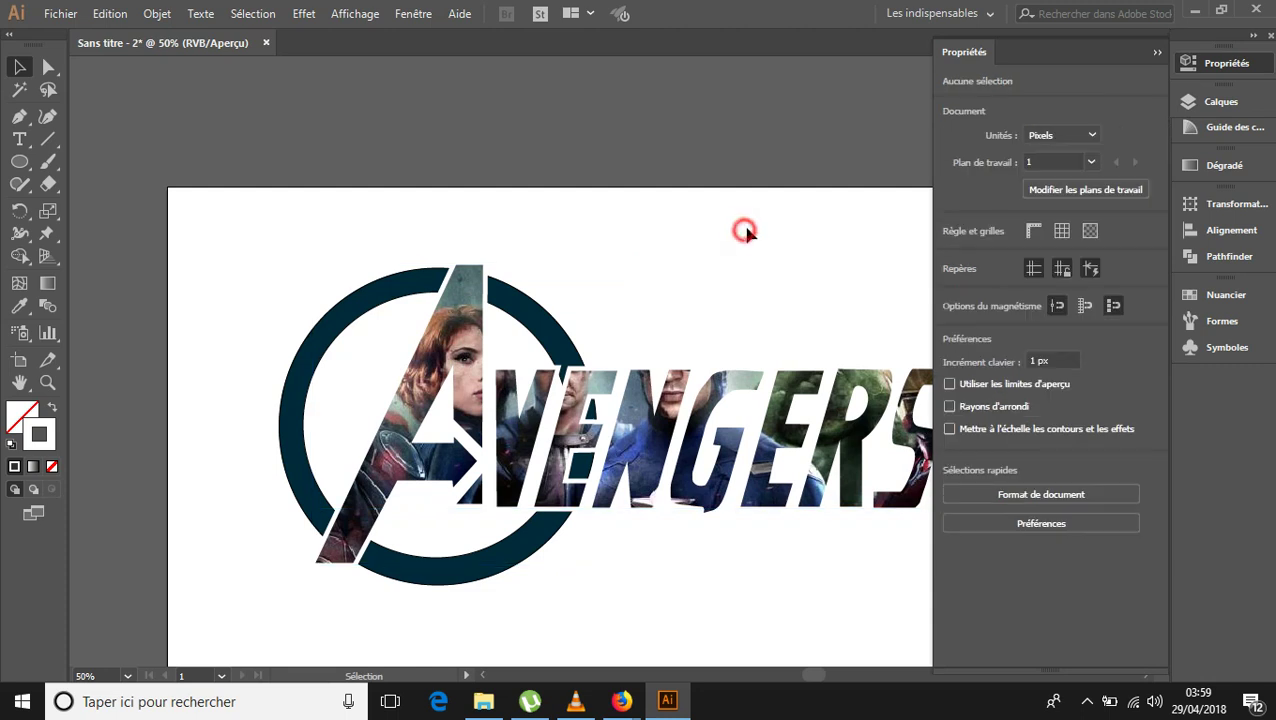
left_click(1157, 53)
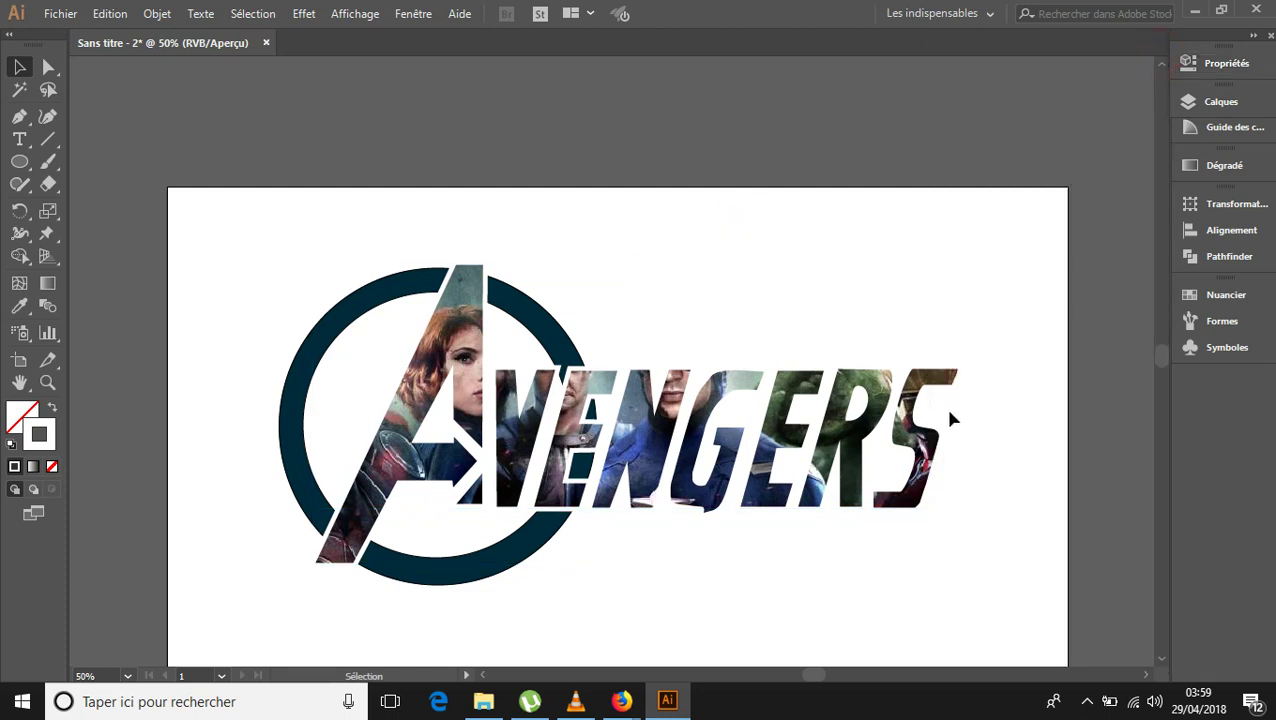
key("ctrl+z")
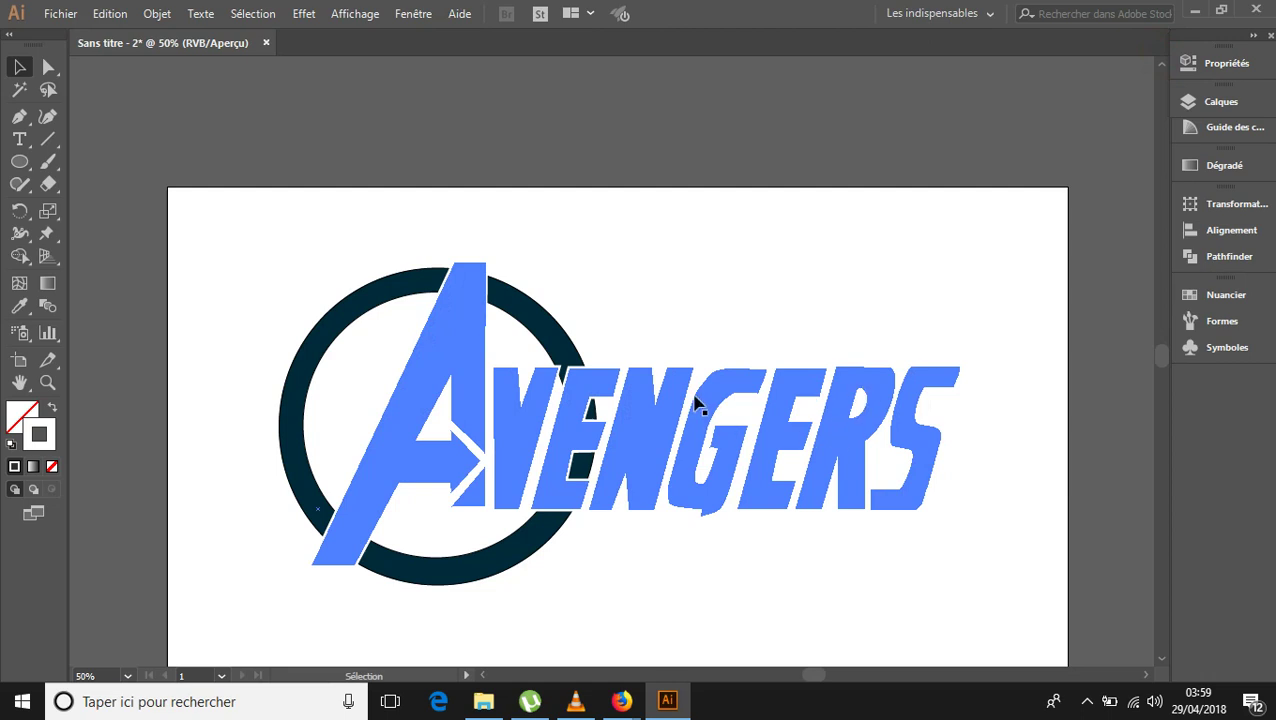
key("ctrl+shift+z")
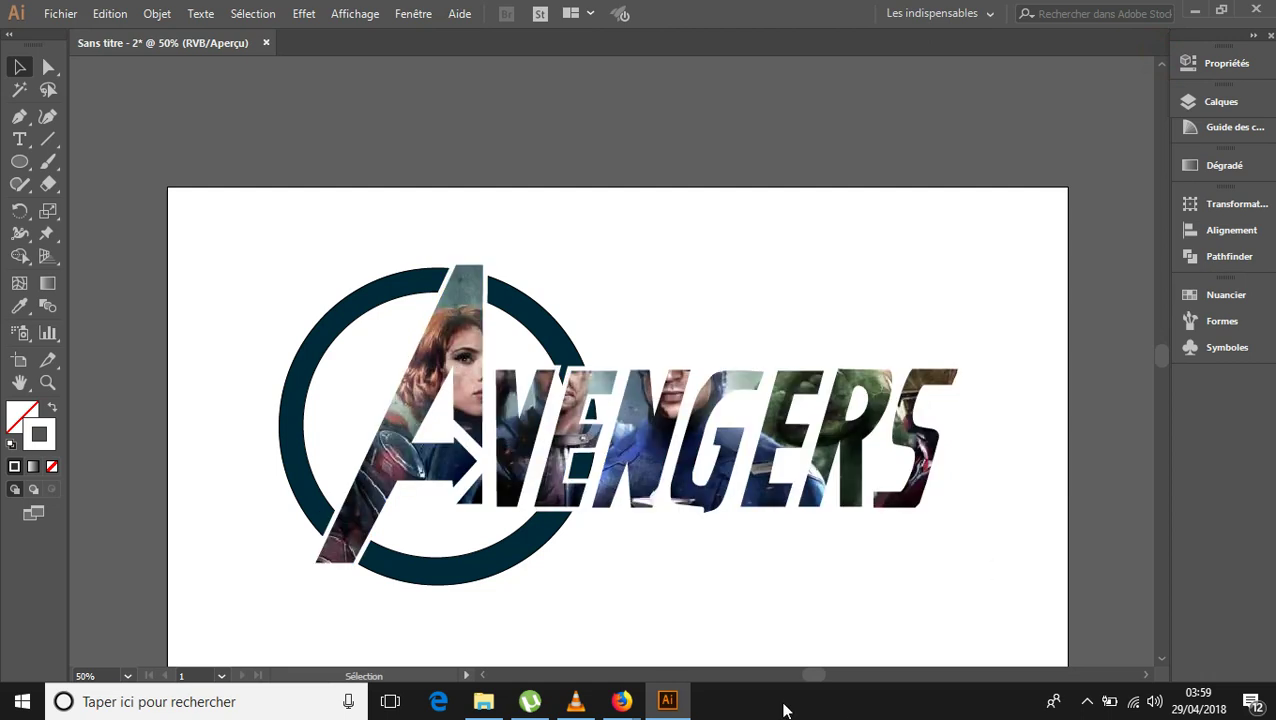
left_click(575, 700)
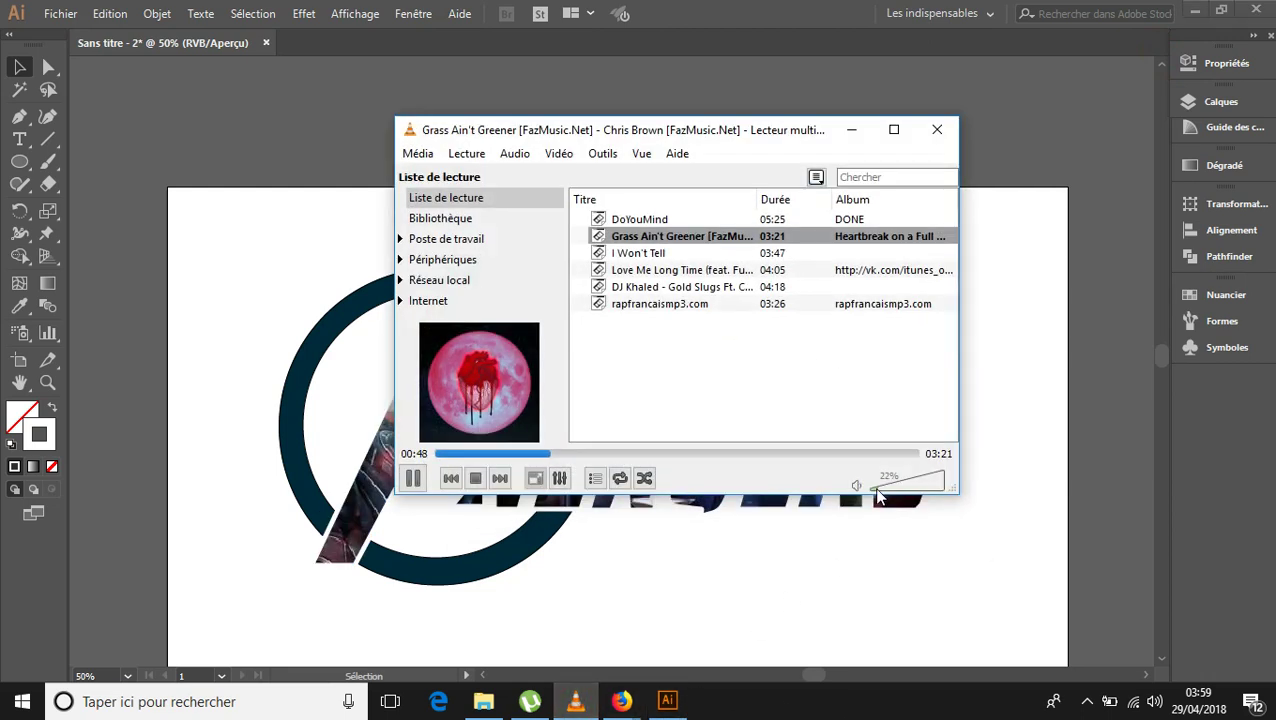
- Minimise the VLC player, then undo and redo to compare the logo without and with the photo fill
left_click(852, 129)
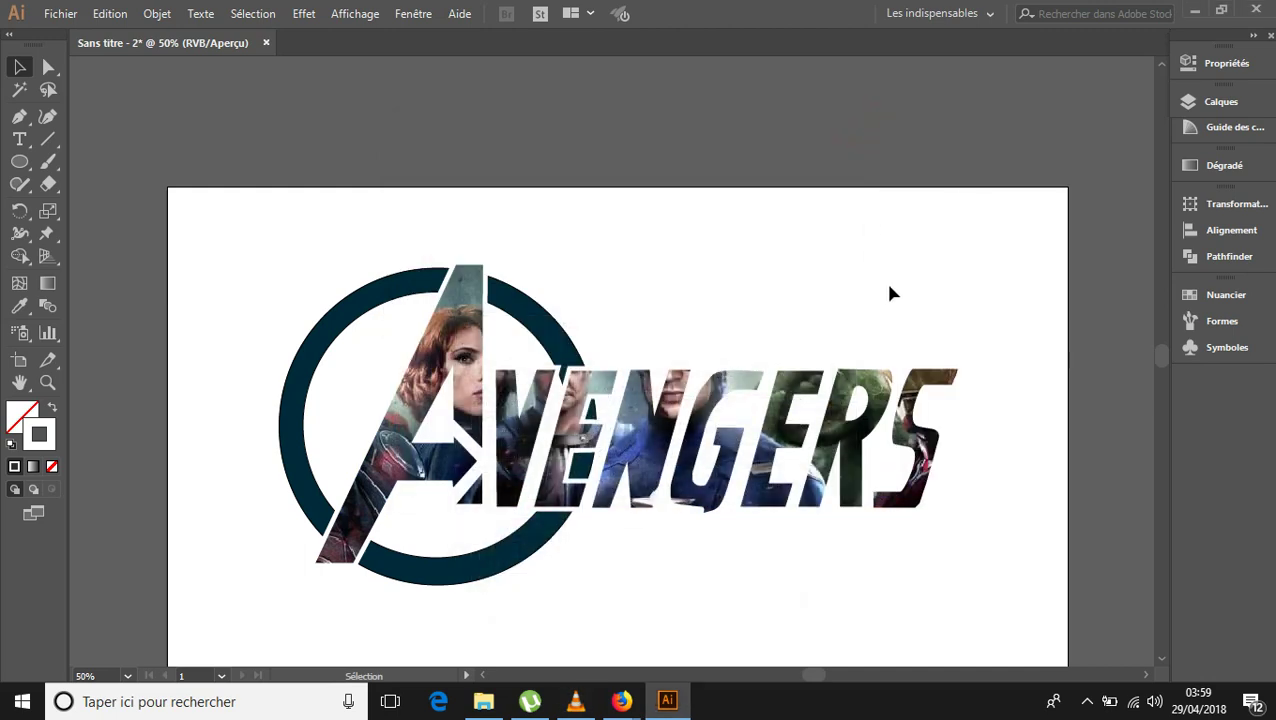
key("ctrl+z")
scroll(950, 283, "down", 2)
key("ctrl+shift+z")
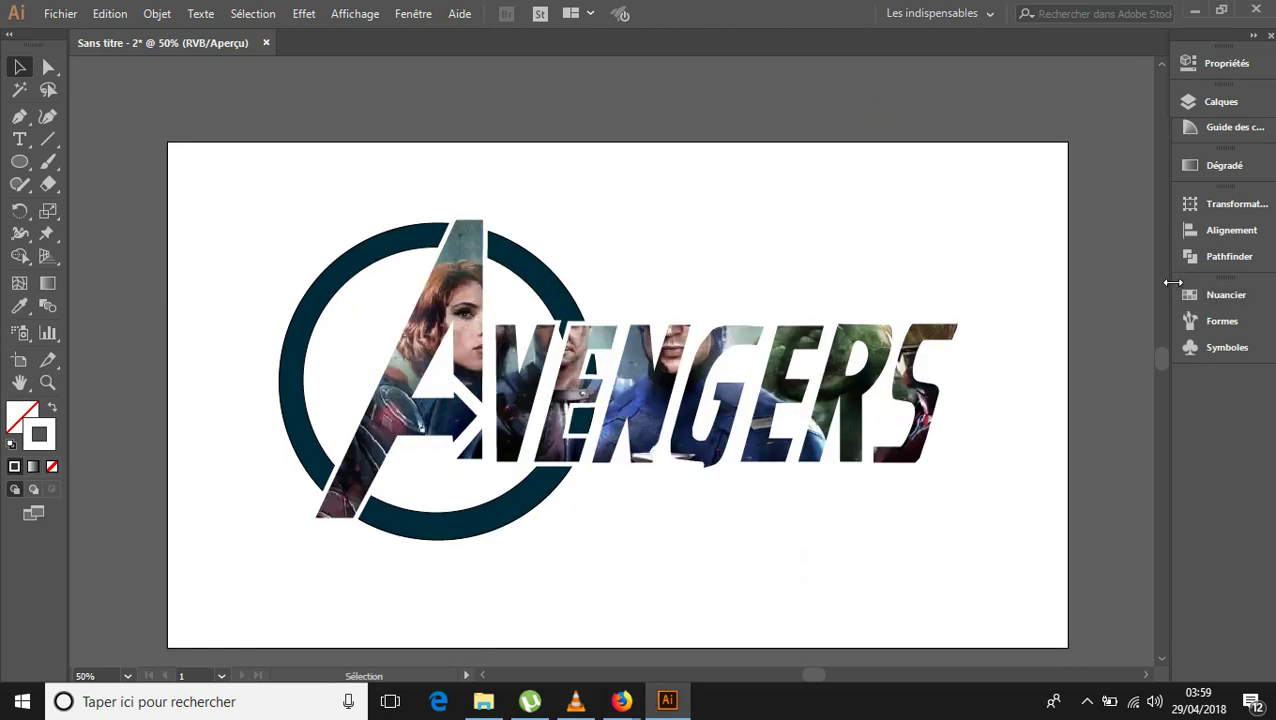